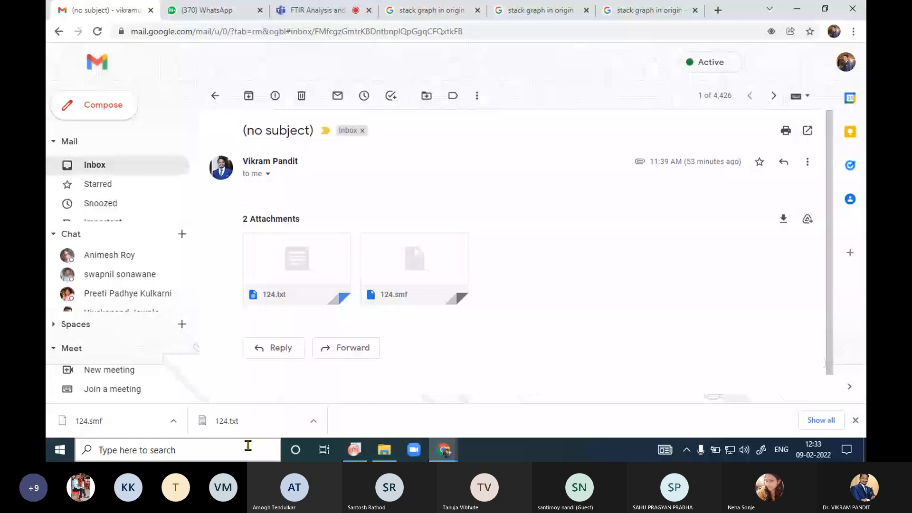
Switch to Excel 2016 and create a blank workbook
click(355, 449)
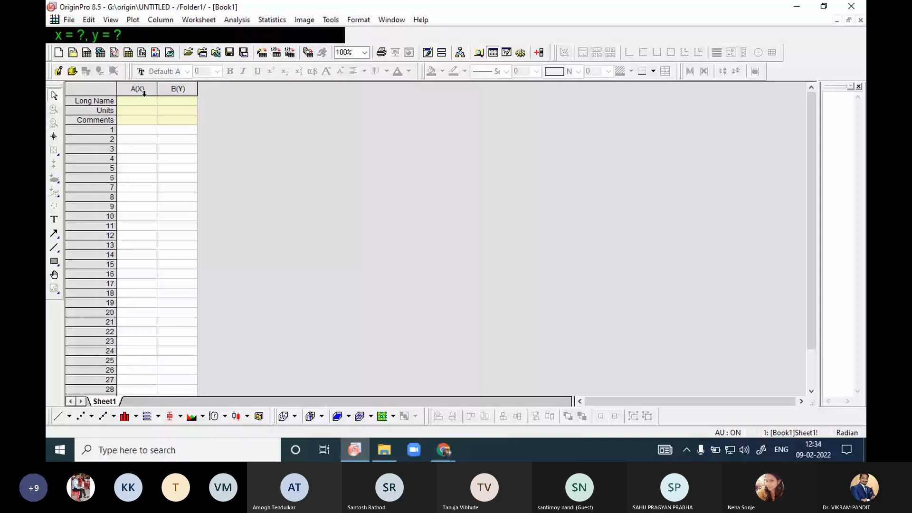
click(152, 455)
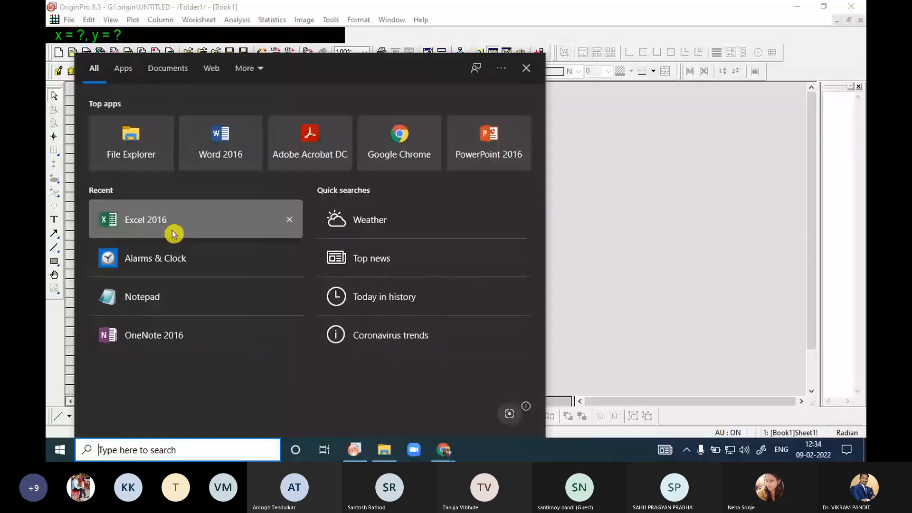
click(173, 232)
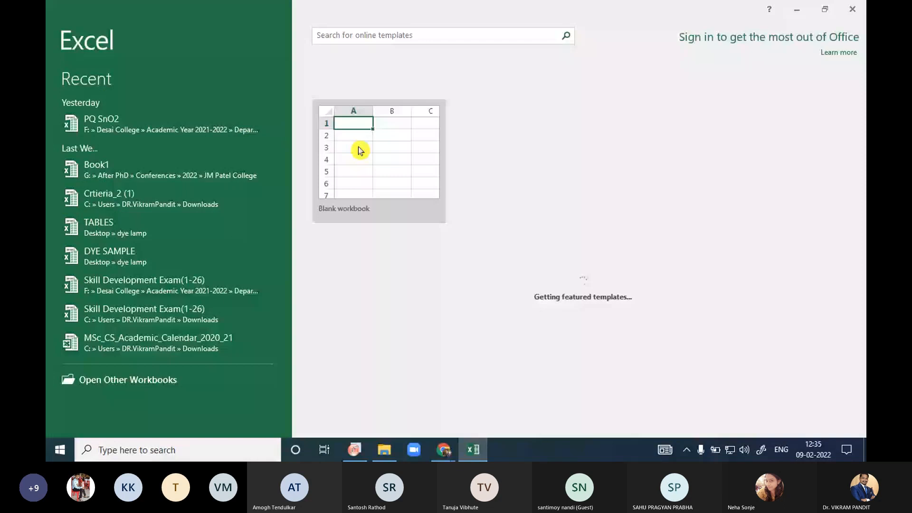
click(360, 150)
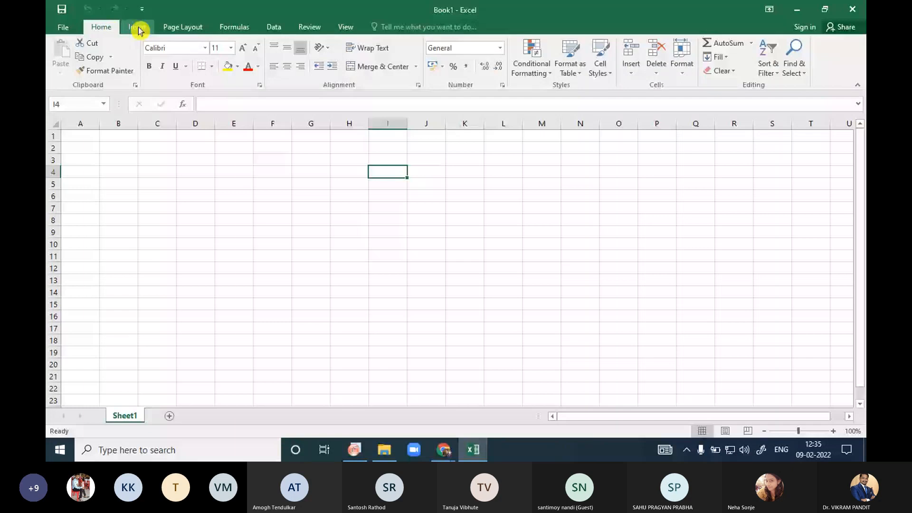
Start a text import of the file 124.txt from the Downloads folder
click(277, 27)
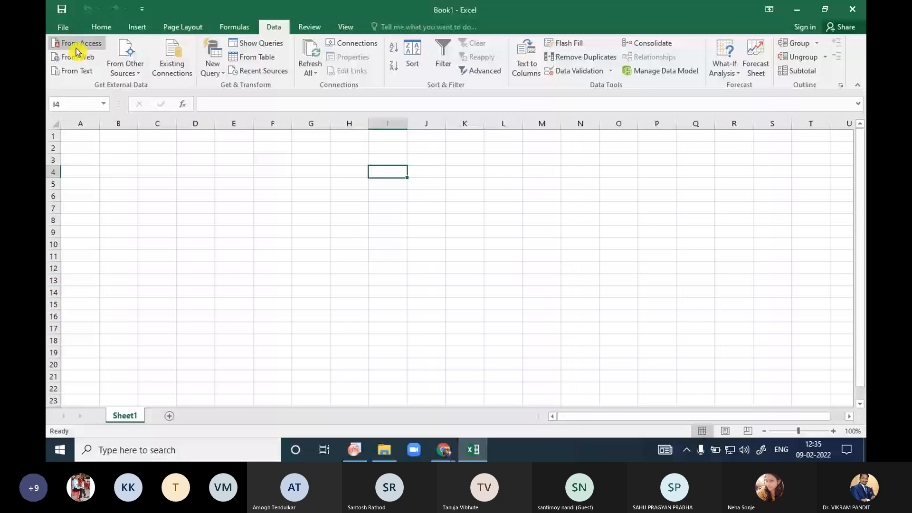
click(79, 71)
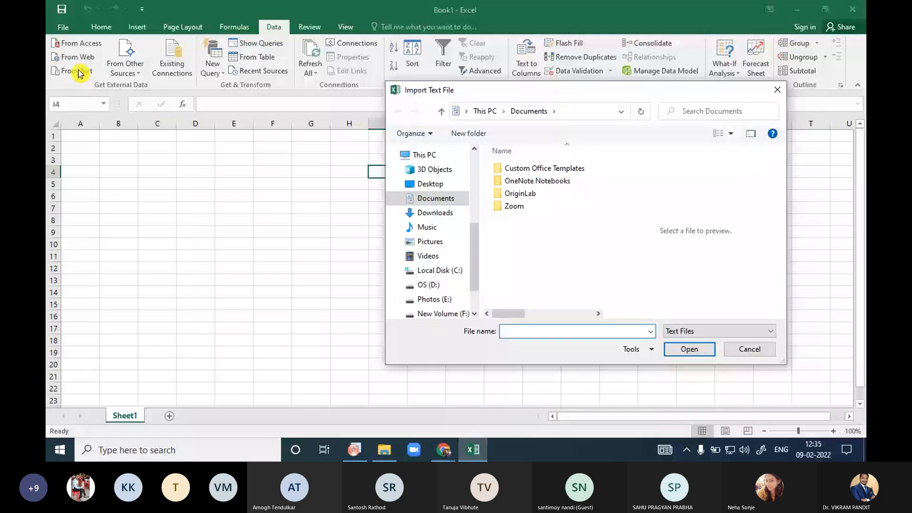
click(434, 213)
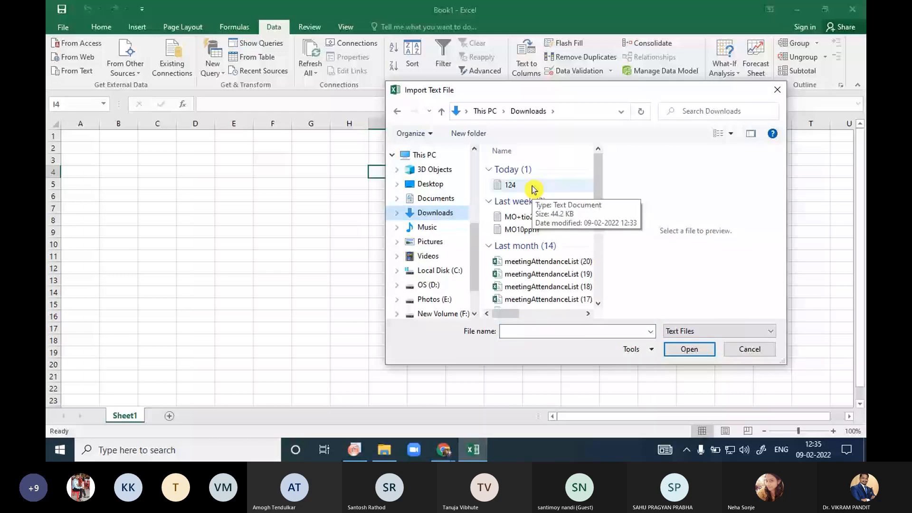
click(532, 189)
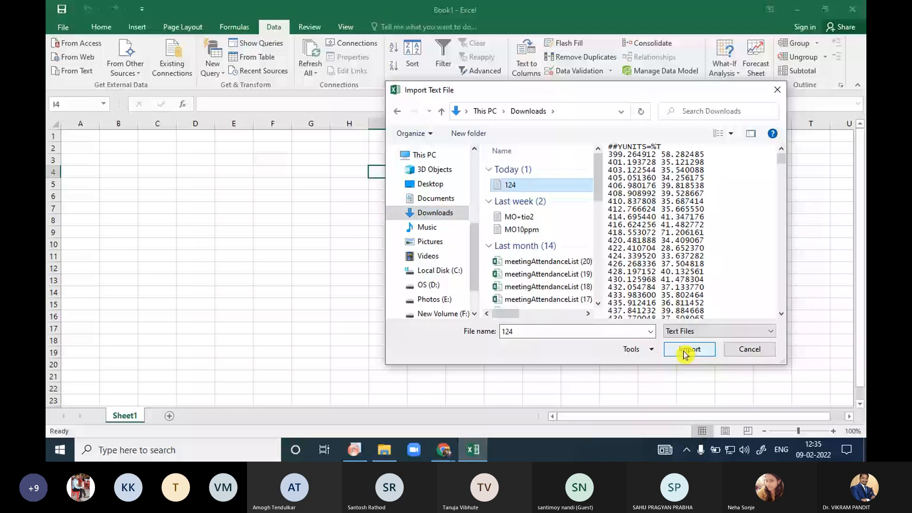
click(684, 352)
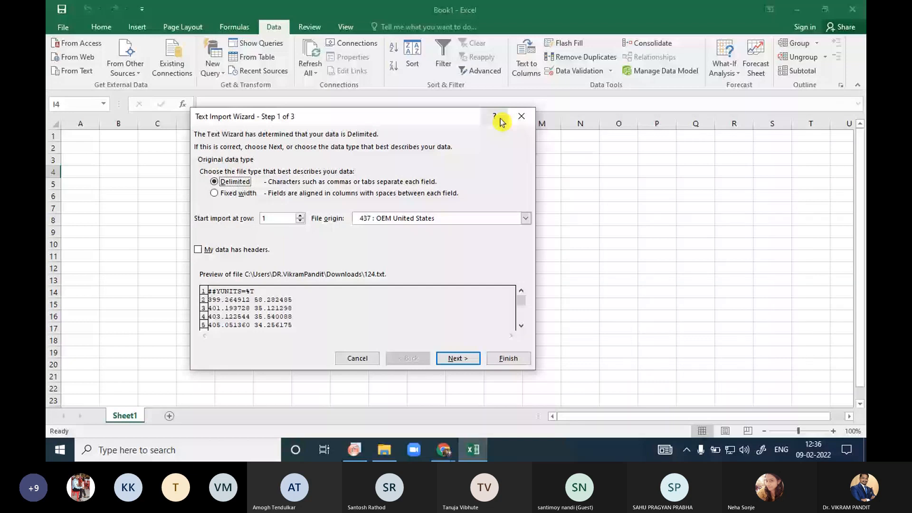
Add semicolon, comma and space to the tab delimiter, keep the General format, and place the imported data at cell I4 of the existing worksheet
click(456, 359)
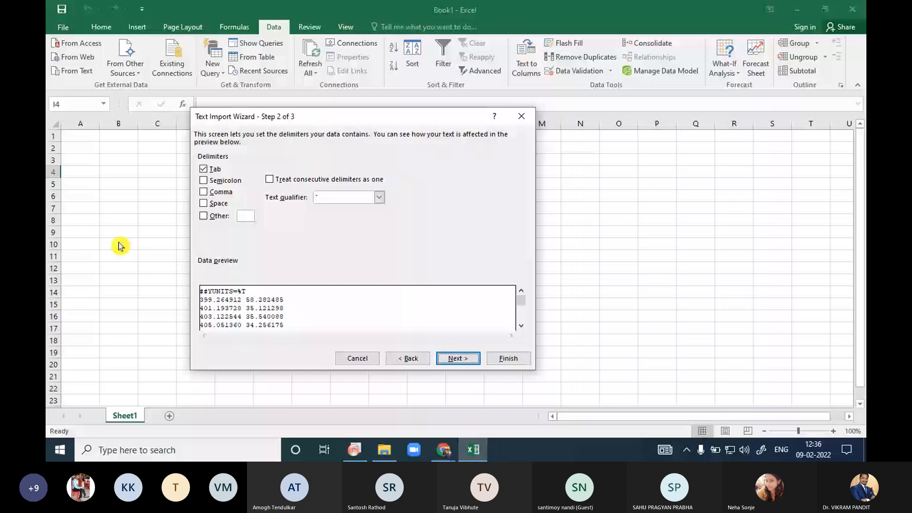
click(204, 181)
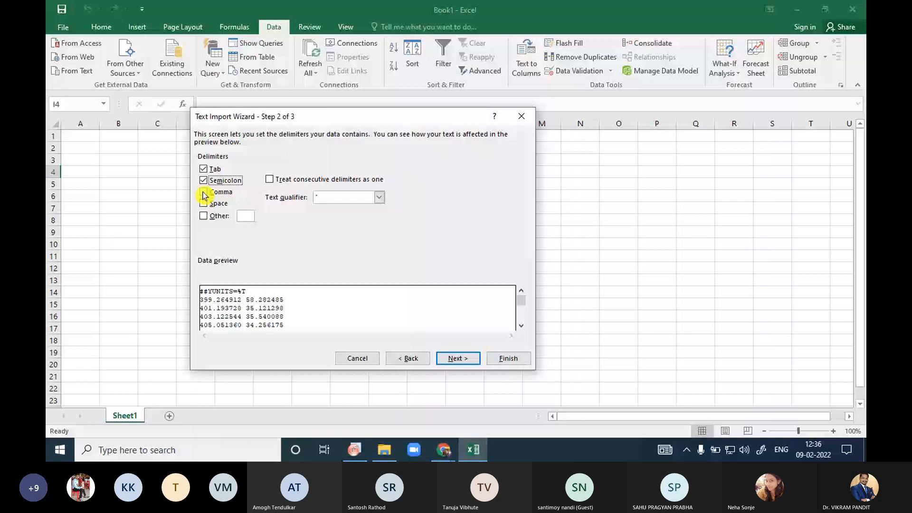
click(203, 192)
click(218, 205)
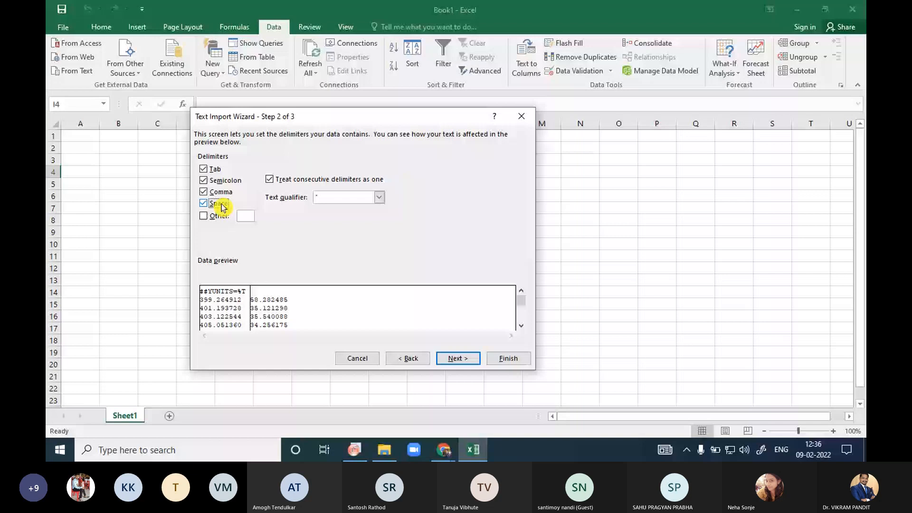
click(452, 355)
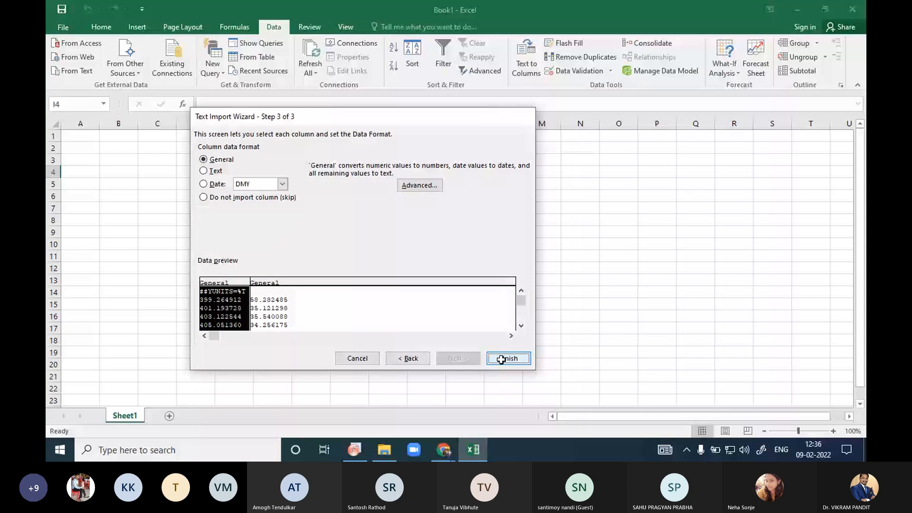
click(502, 358)
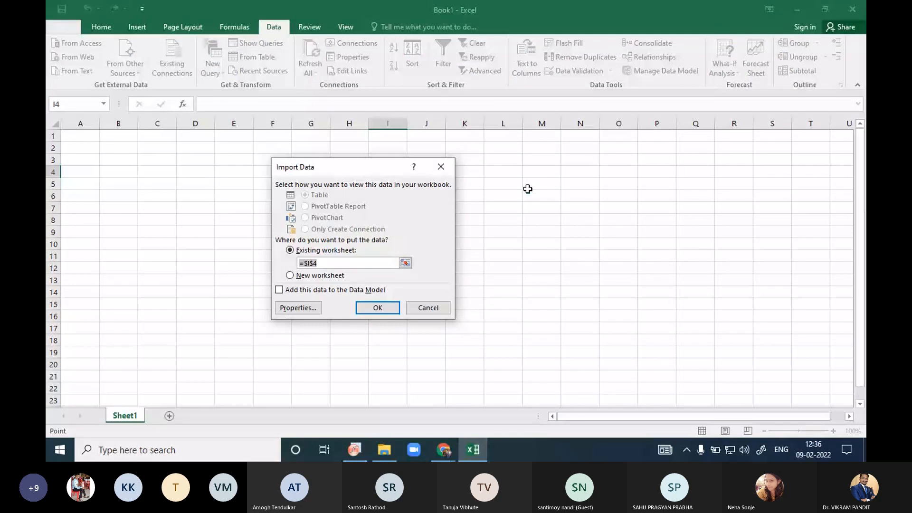
click(382, 306)
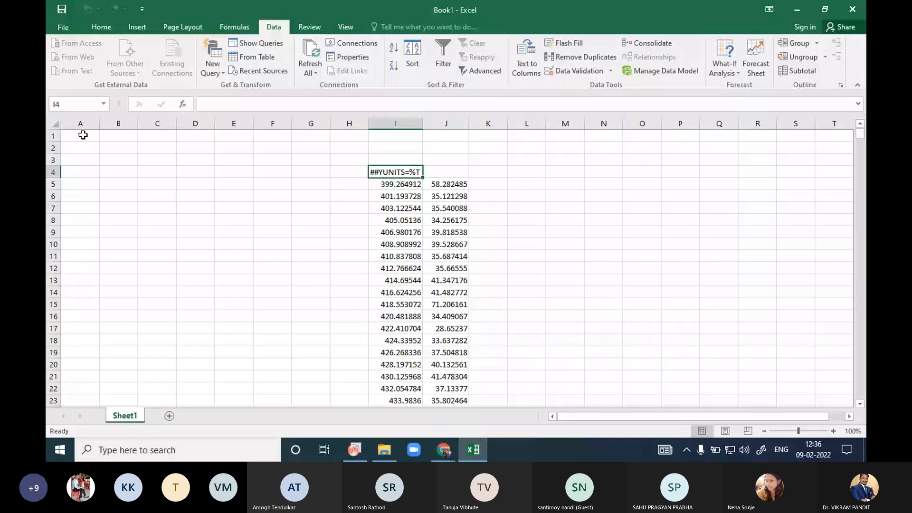
Import 124.txt again into the existing worksheet, starting at cell A1
click(83, 136)
click(76, 71)
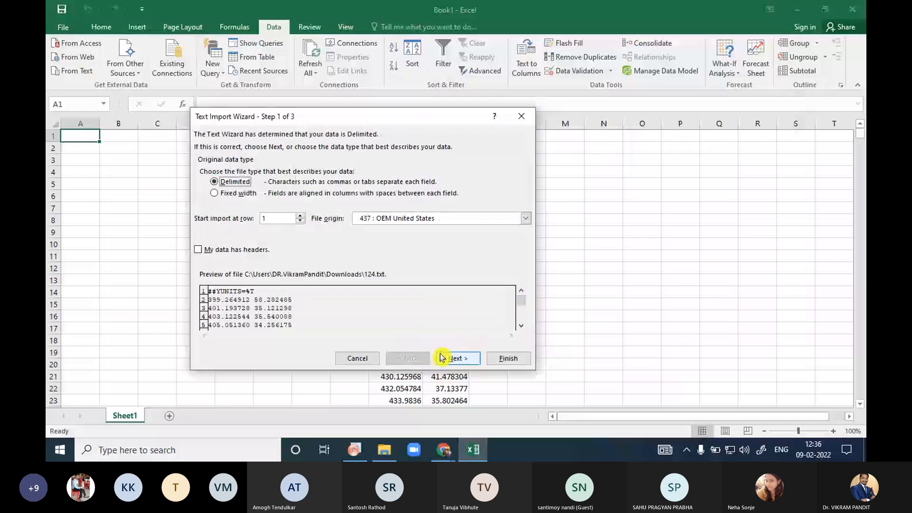
click(441, 357)
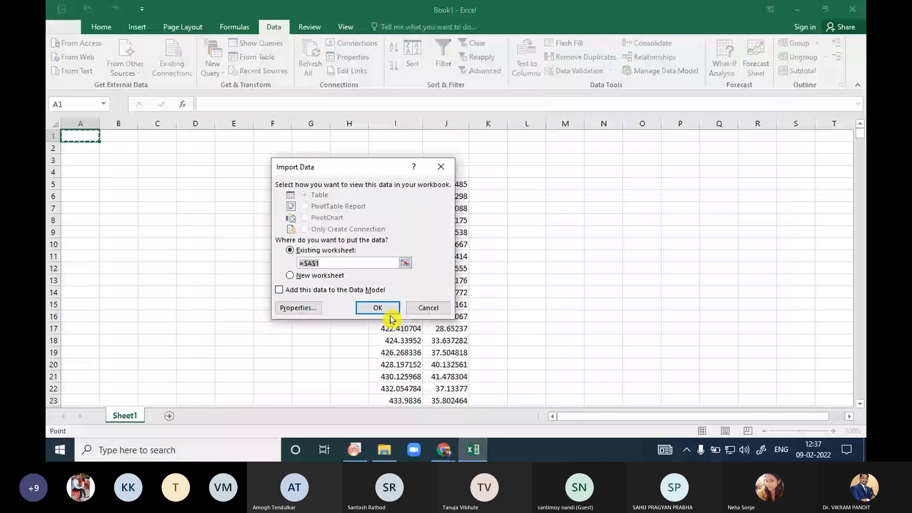
click(388, 311)
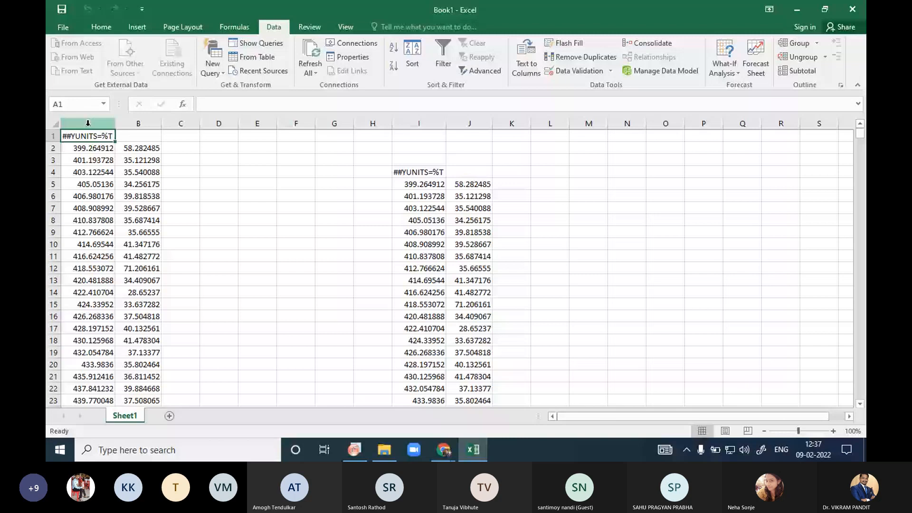
Copy columns A and B of the Excel sheet and paste them into columns A(X) and B(Y) of the OriginPro worksheet
drag(88, 123, 135, 120)
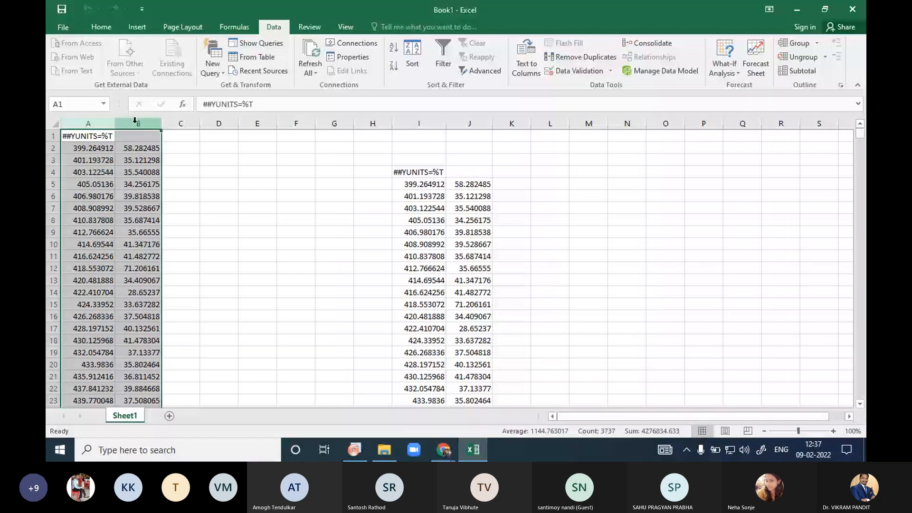
right_click(135, 121)
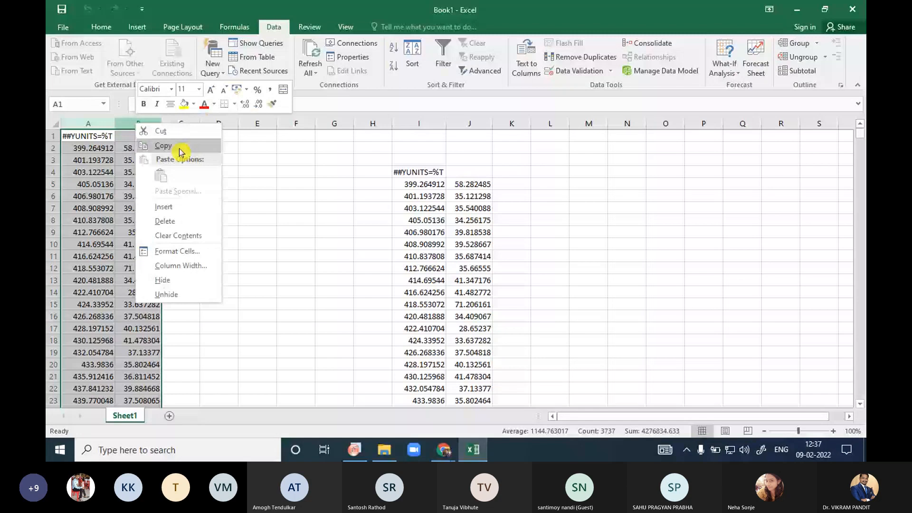
click(163, 146)
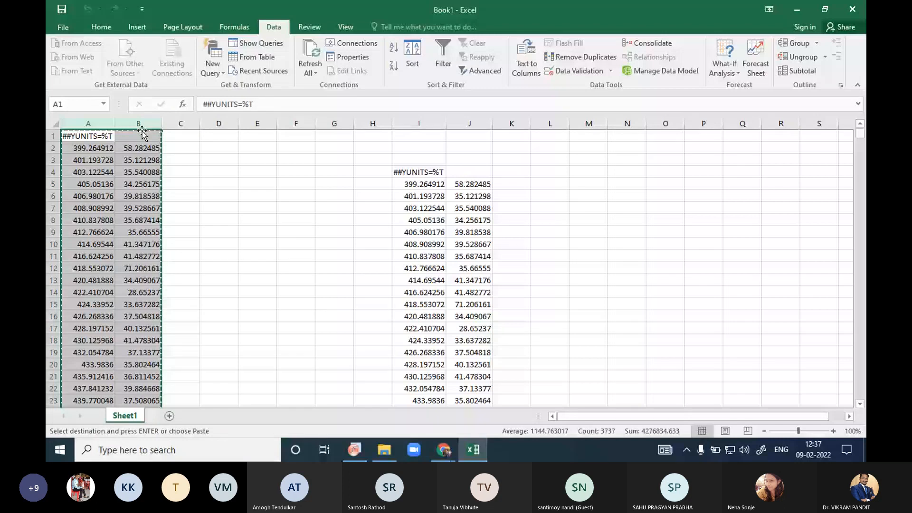
key(alt+Tab)
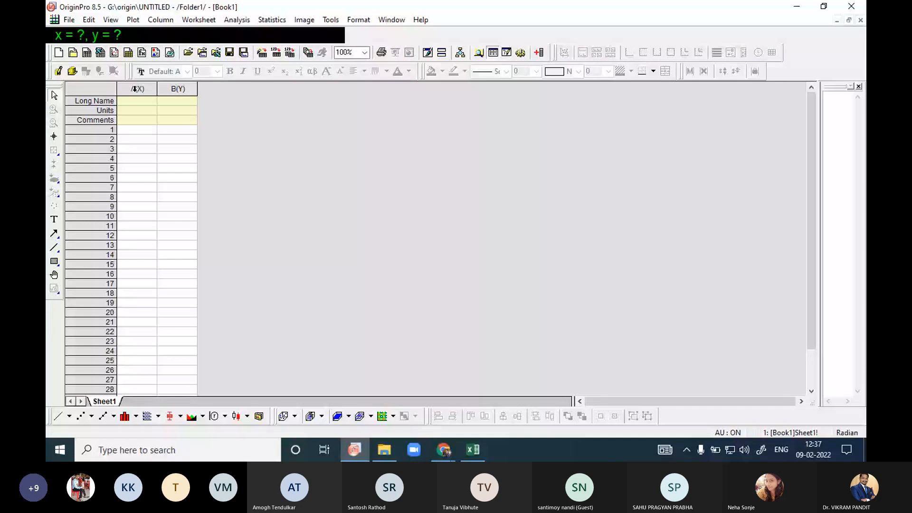
drag(135, 89, 185, 87)
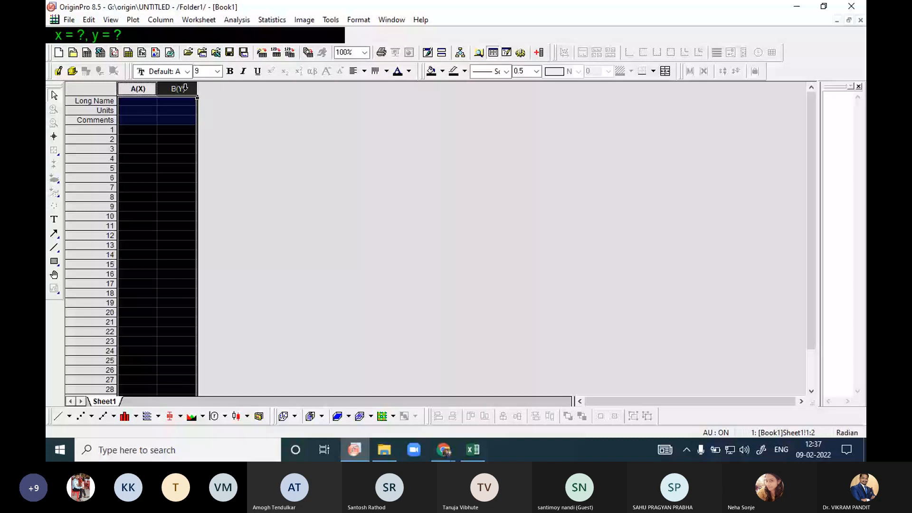
key(ctrl+v)
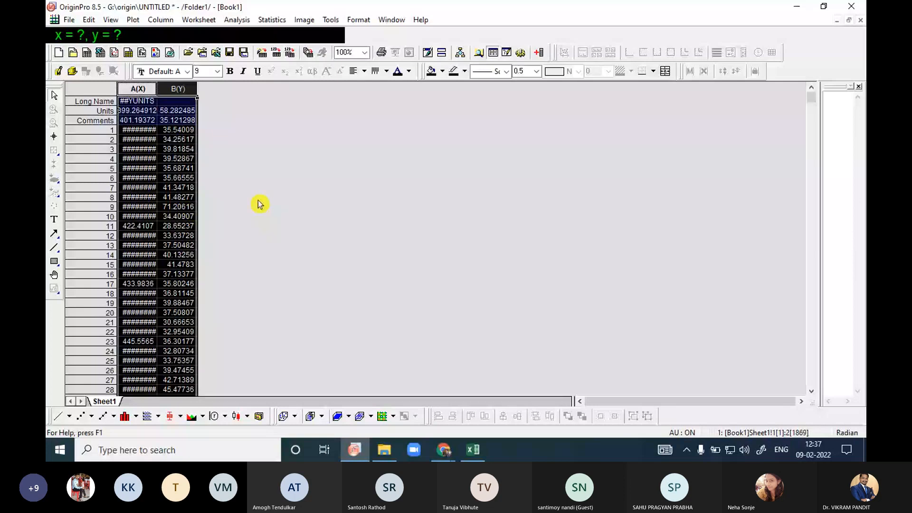
Plot the pasted A(X) and B(Y) columns as a line graph
click(60, 420)
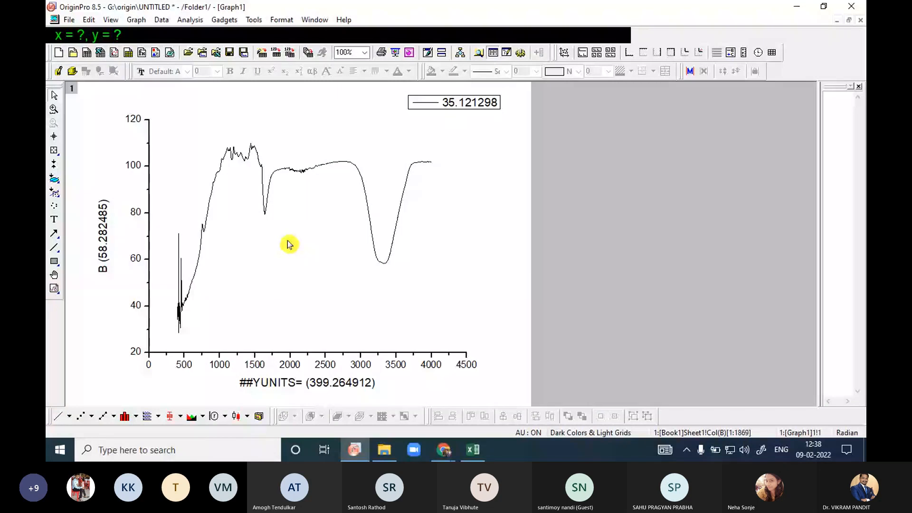
key(ctrl+Tab)
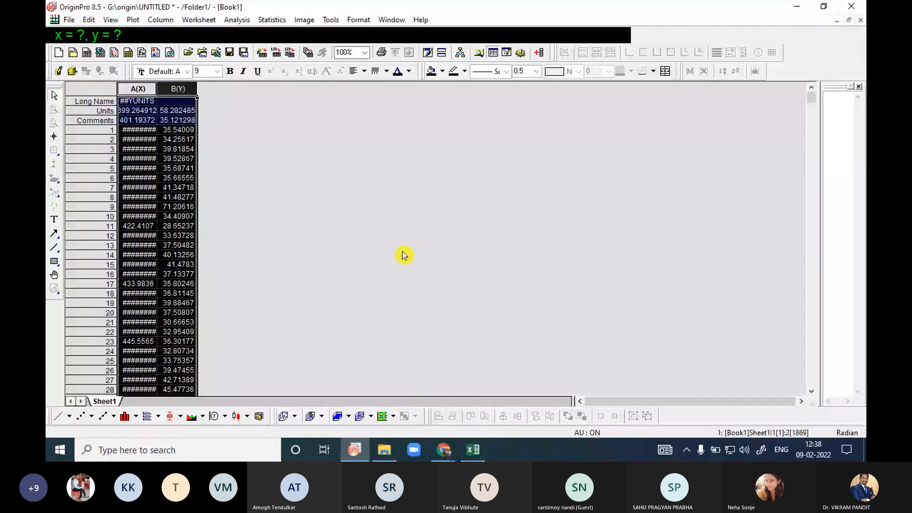
click(57, 418)
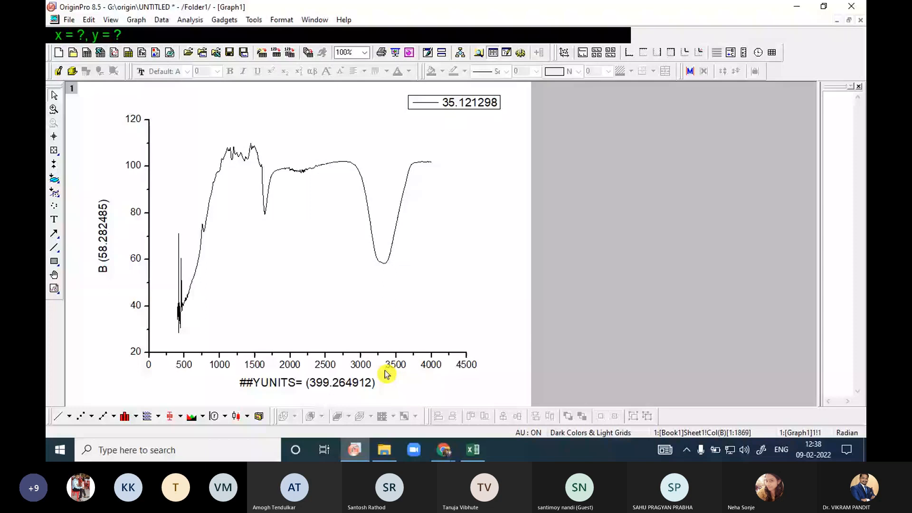
Reverse the graph's X axis by setting its scale from 4000 to 400
click(184, 368)
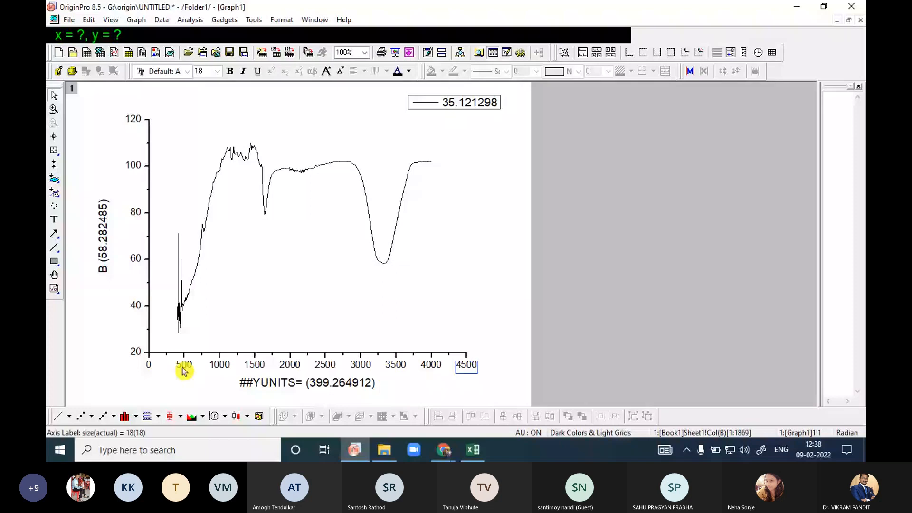
double_click(184, 368)
drag(637, 103, 635, 103)
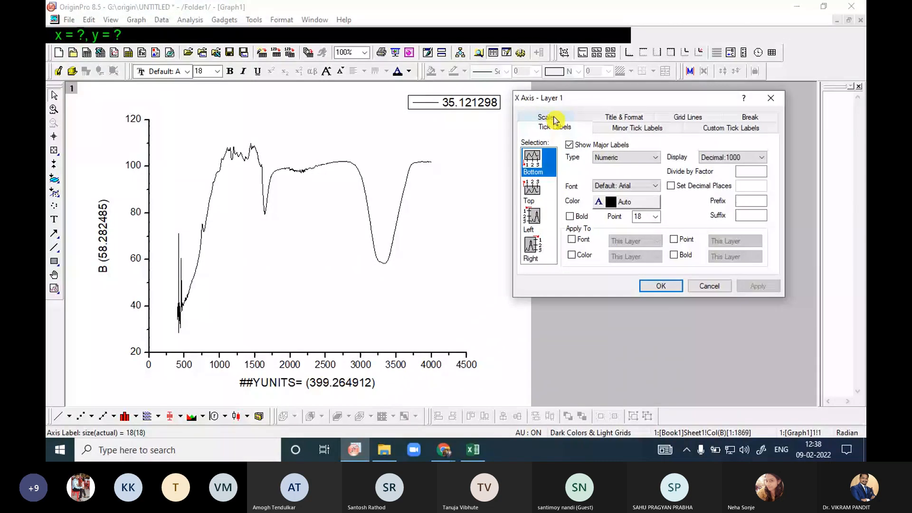
click(555, 119)
double_click(614, 164)
text(40)
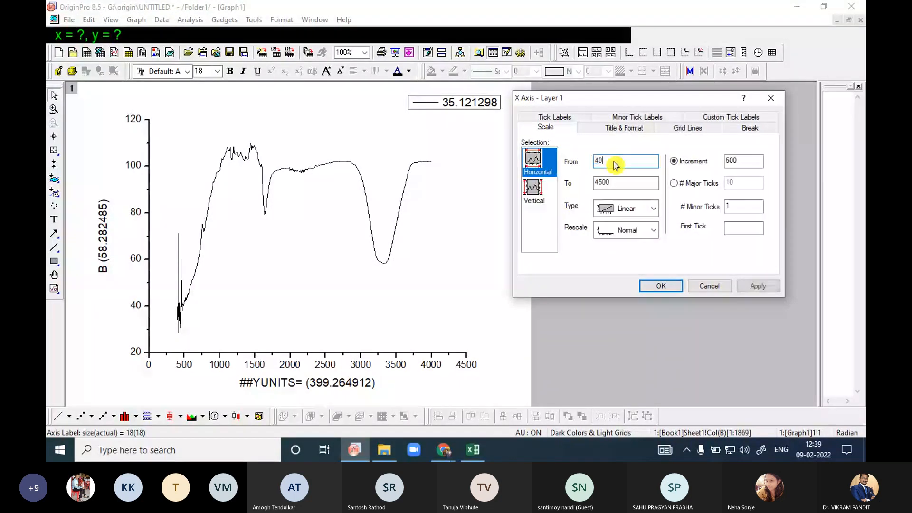
text(00)
key(Tab)
text(400)
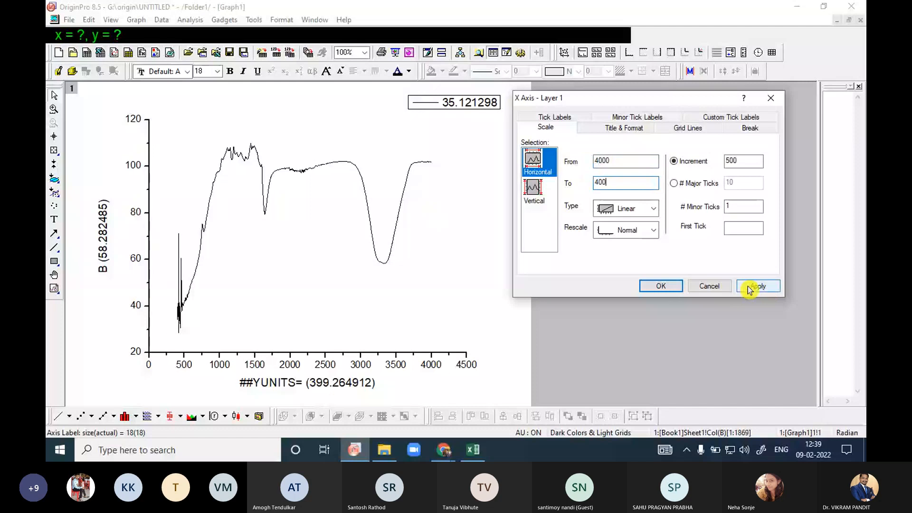
click(750, 287)
click(658, 286)
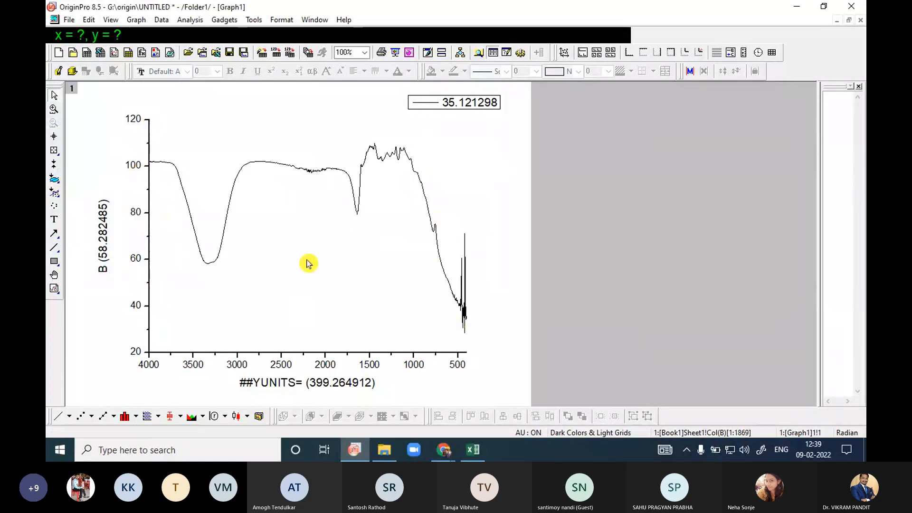
click(110, 20)
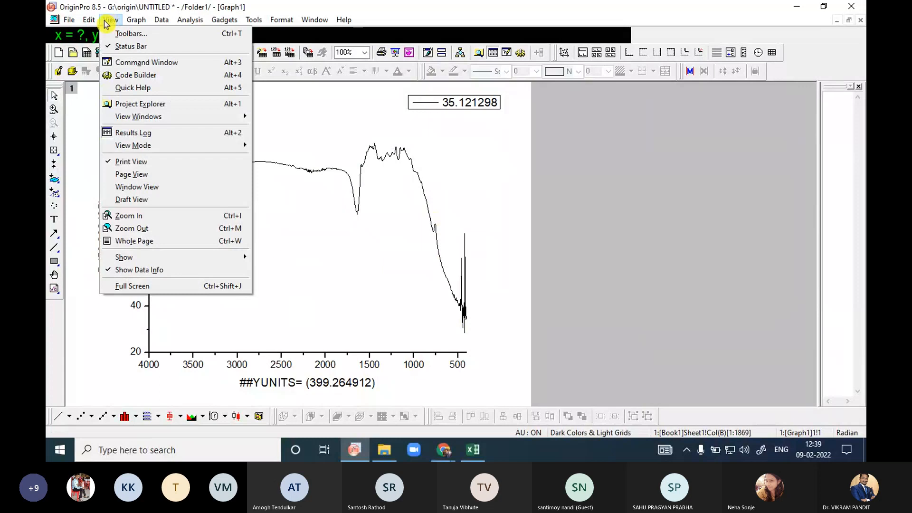
mouse_move(68, 21)
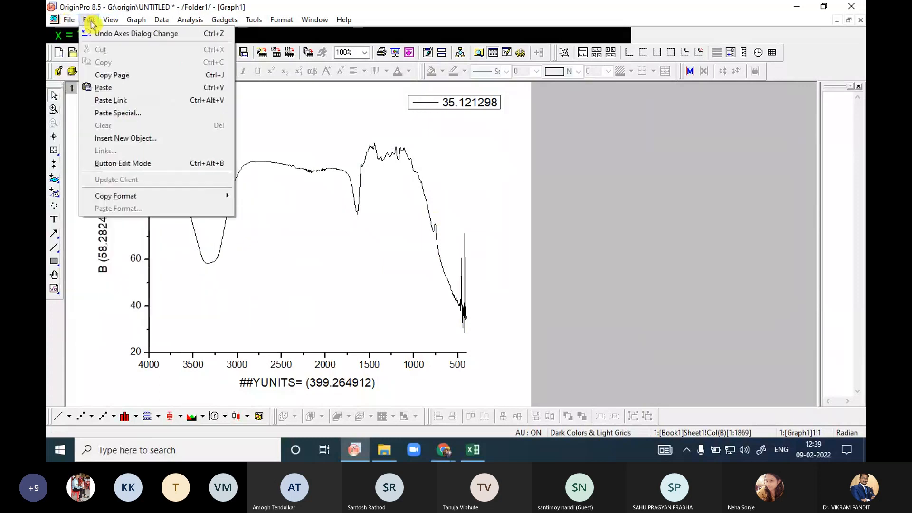
mouse_move(120, 26)
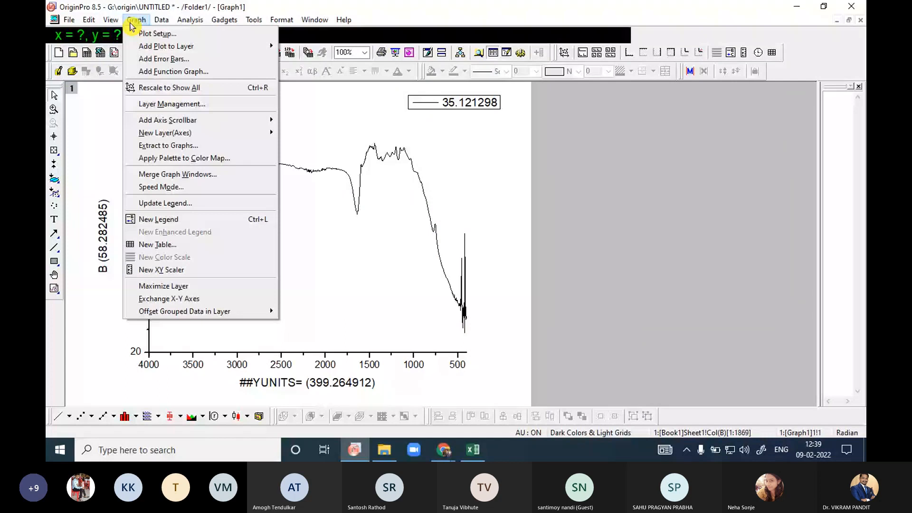
mouse_move(162, 25)
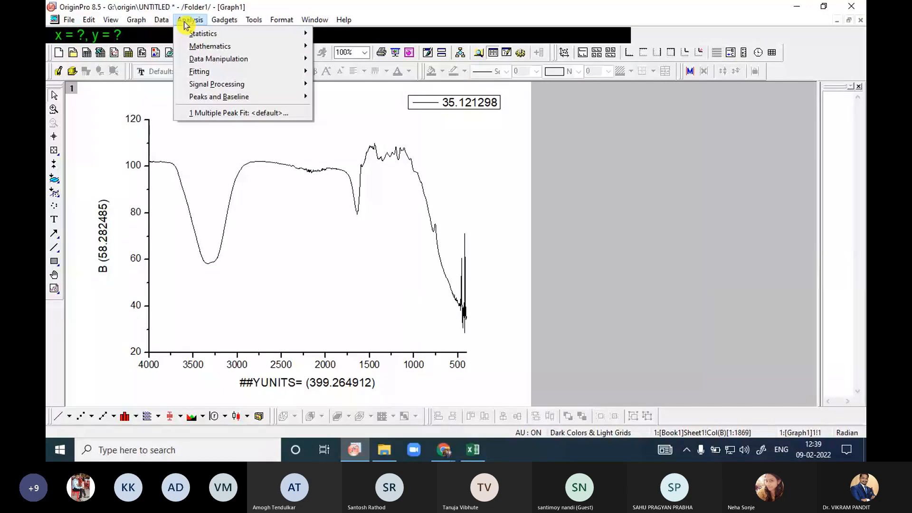
mouse_move(262, 24)
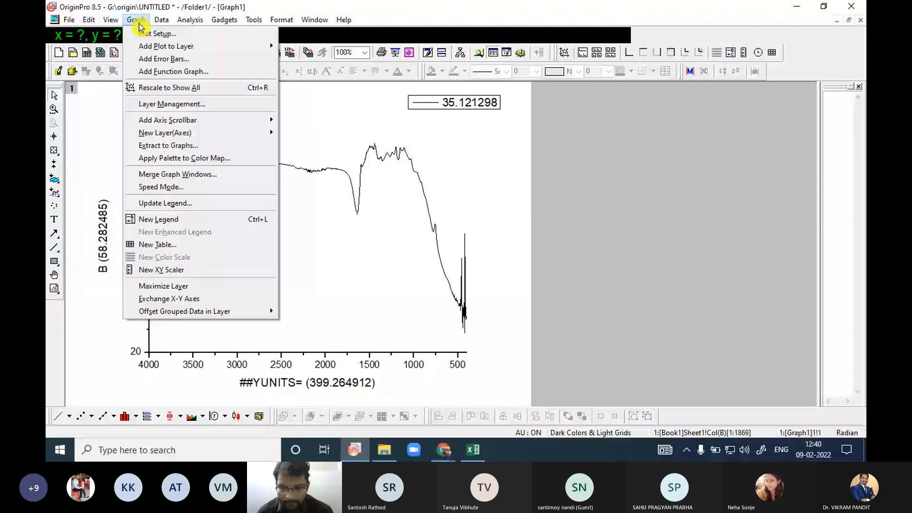
Set the bottom axis line thickness to 3 pts, and bring up the title and format settings of the left axis
click(311, 359)
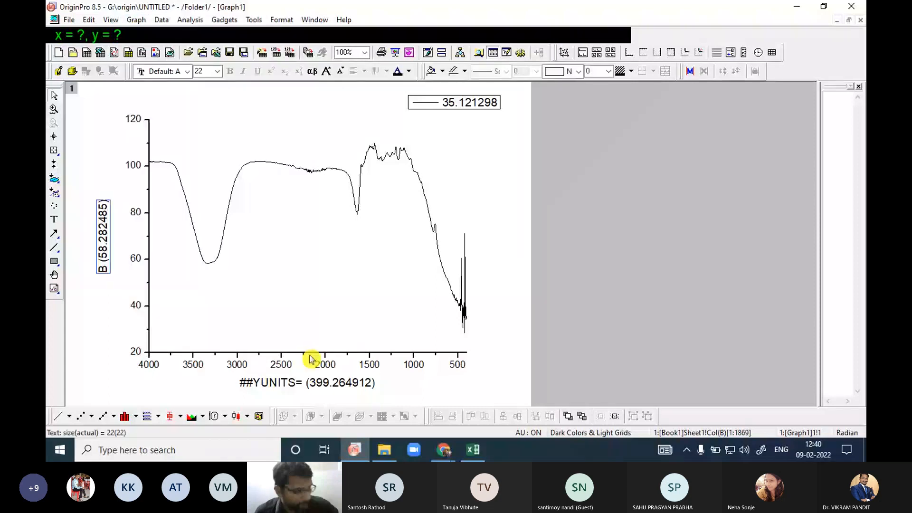
double_click(311, 360)
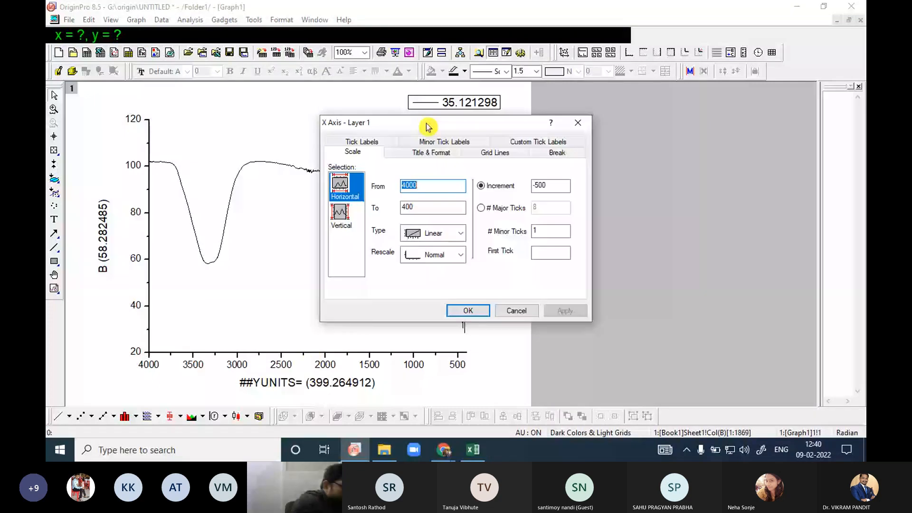
drag(427, 126, 573, 125)
click(579, 151)
click(609, 212)
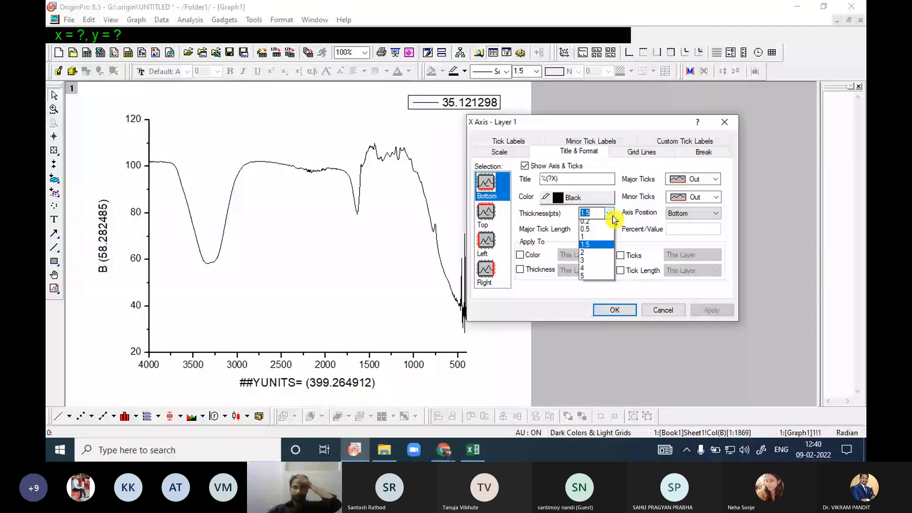
click(583, 260)
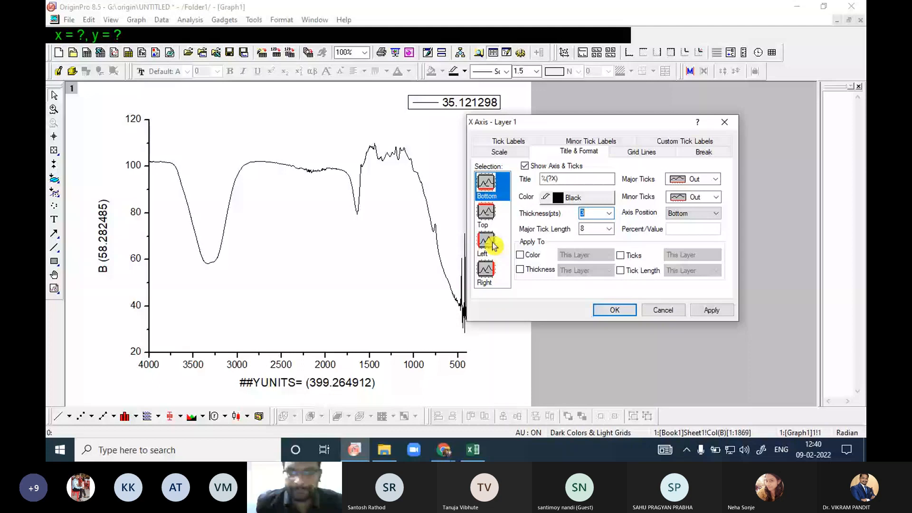
click(494, 246)
Turn on the opposite axis lines in both the vertical and horizontal grid settings to frame the graph on all sides
click(641, 152)
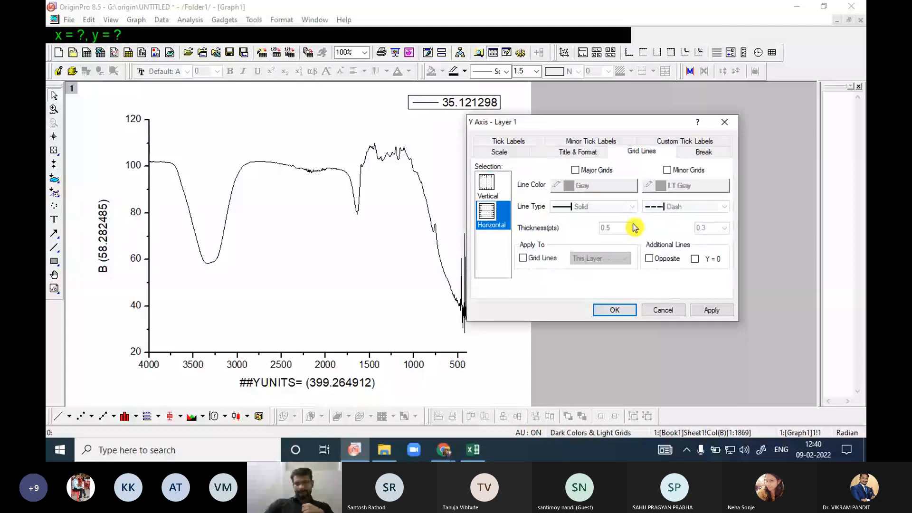
click(488, 186)
click(649, 258)
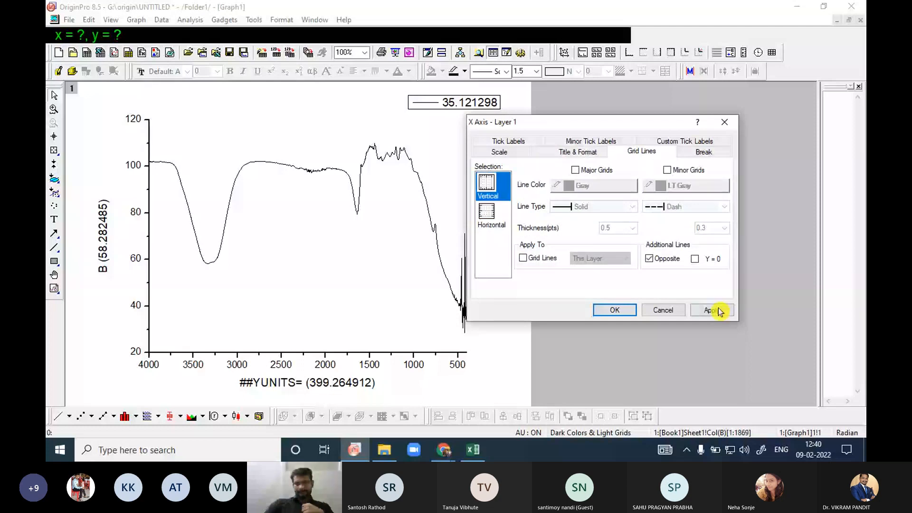
click(614, 310)
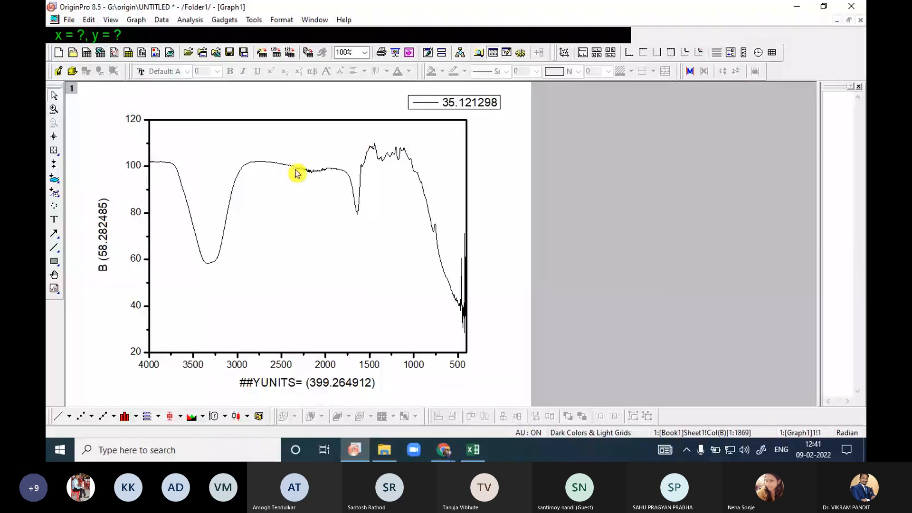
Set the spectrum curve's line width to 3
double_click(320, 174)
click(489, 187)
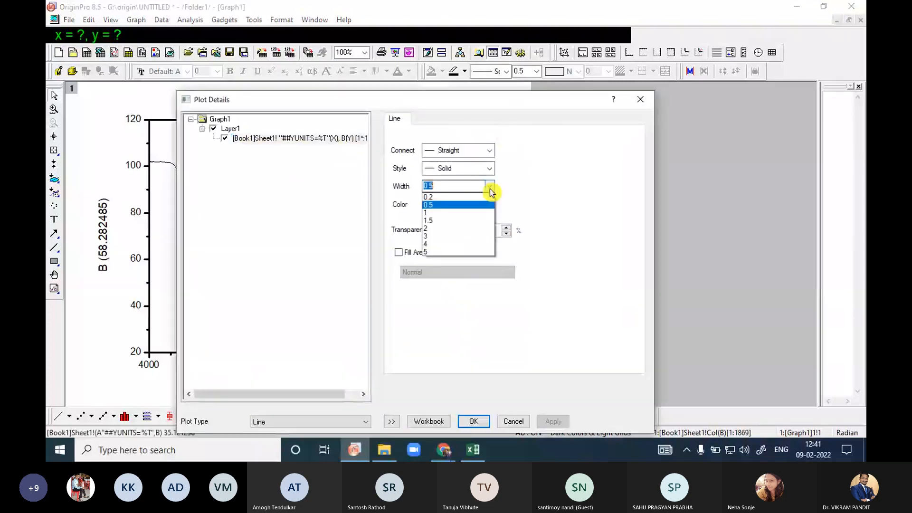
click(484, 236)
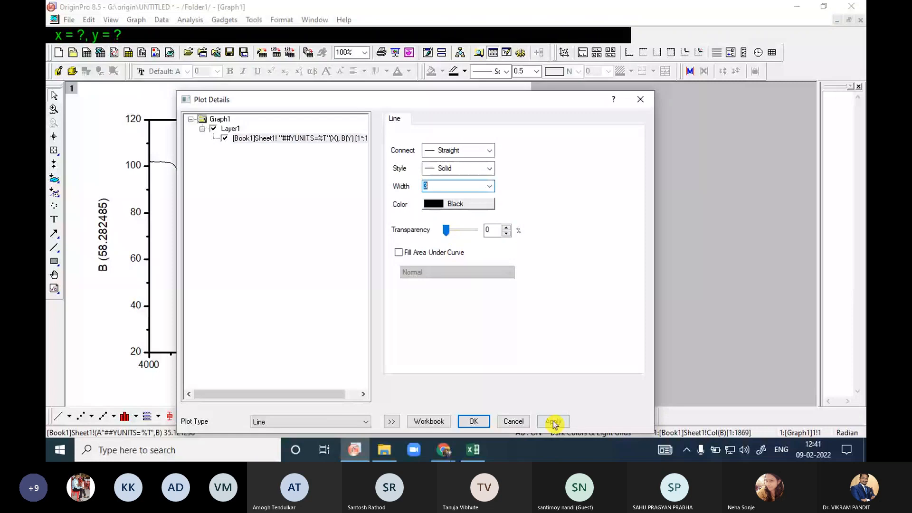
click(554, 422)
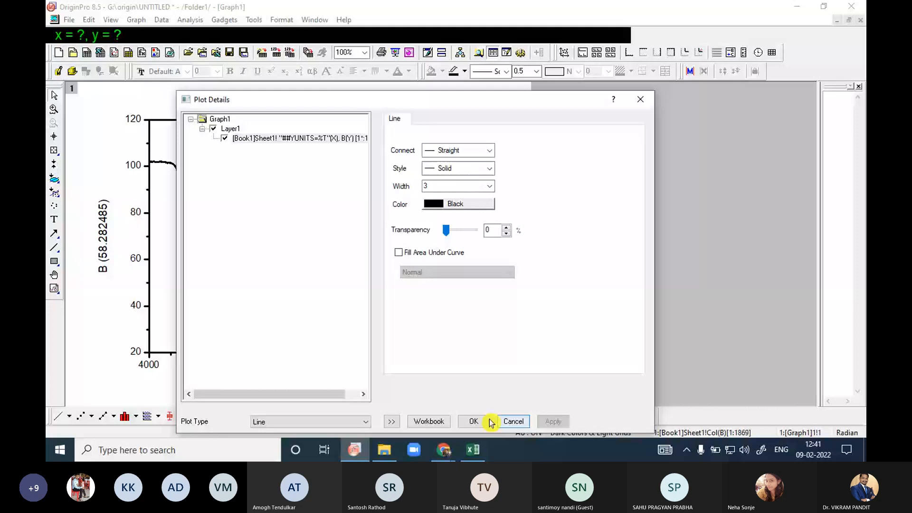
click(490, 421)
Change the legend text to H2O and move the legend inside the upper-left corner of the plot frame
click(469, 109)
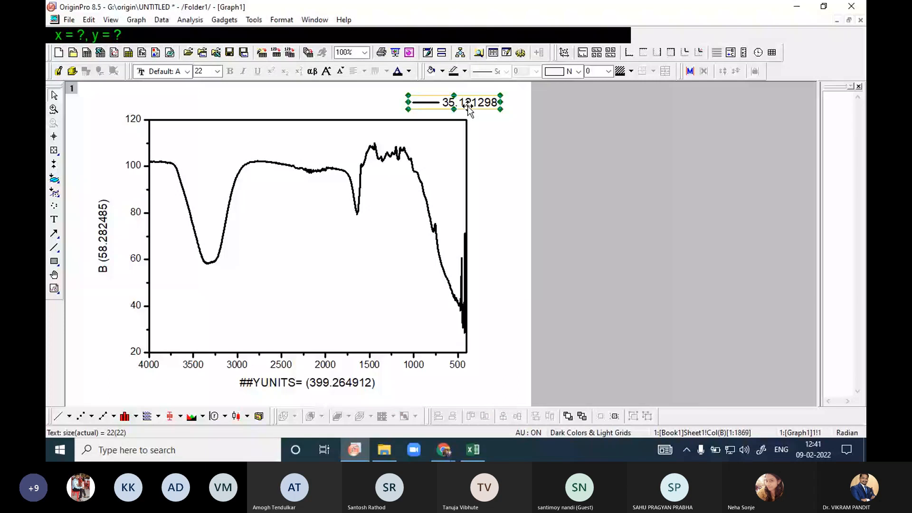
double_click(469, 108)
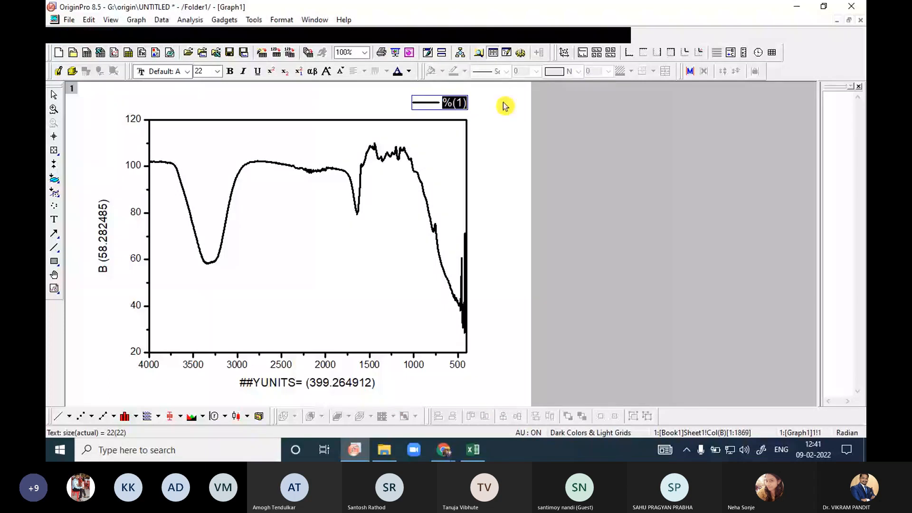
text(H2)
text(O)
click(264, 144)
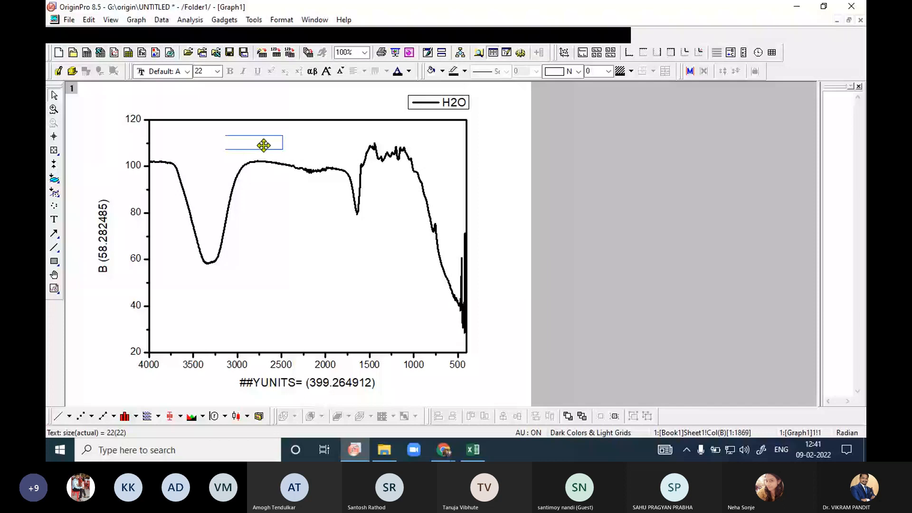
drag(263, 145, 189, 150)
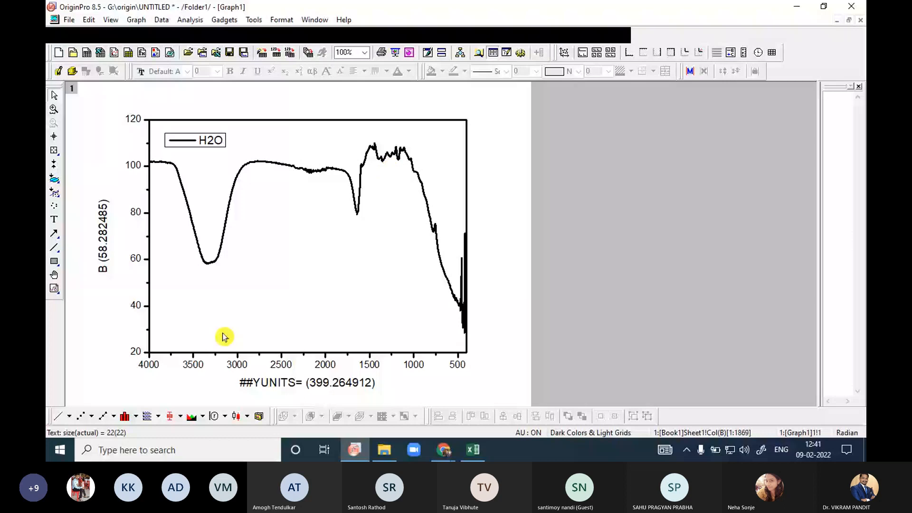
Replace the X axis title with Wavenumber
click(251, 384)
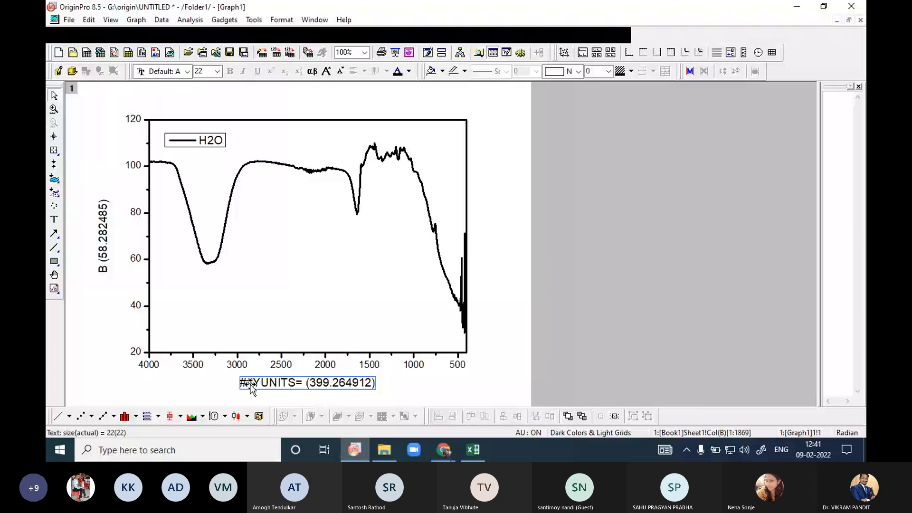
double_click(309, 386)
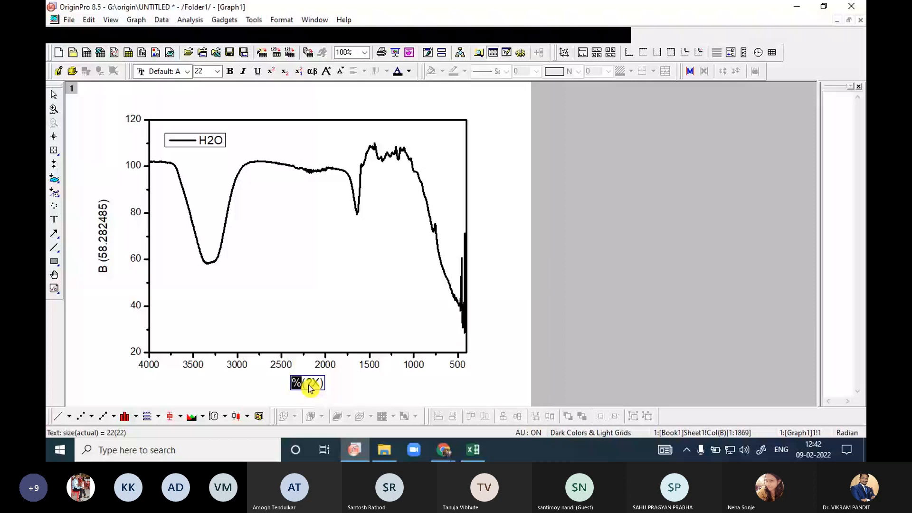
text(Wave)
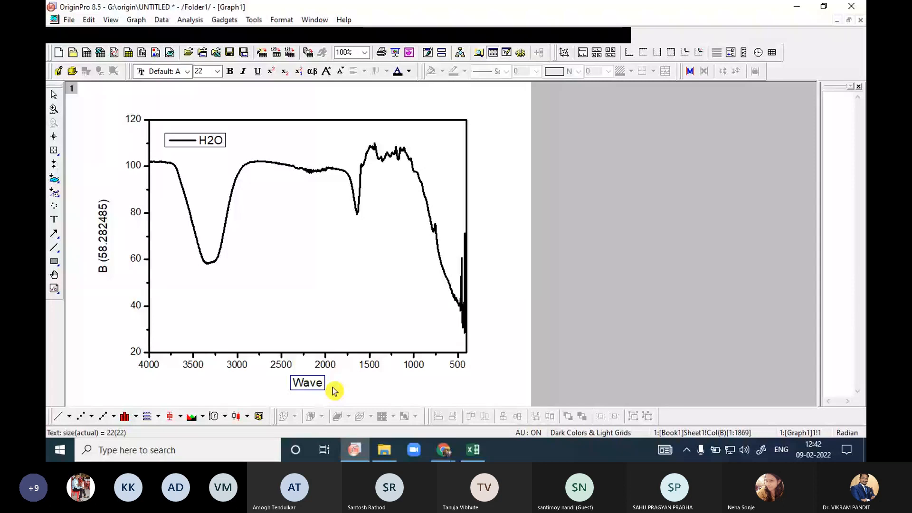
text(number)
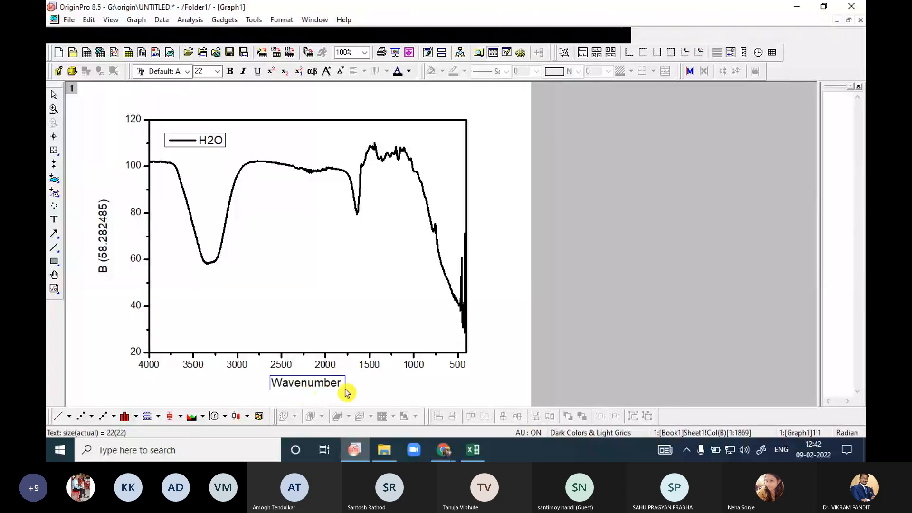
click(391, 390)
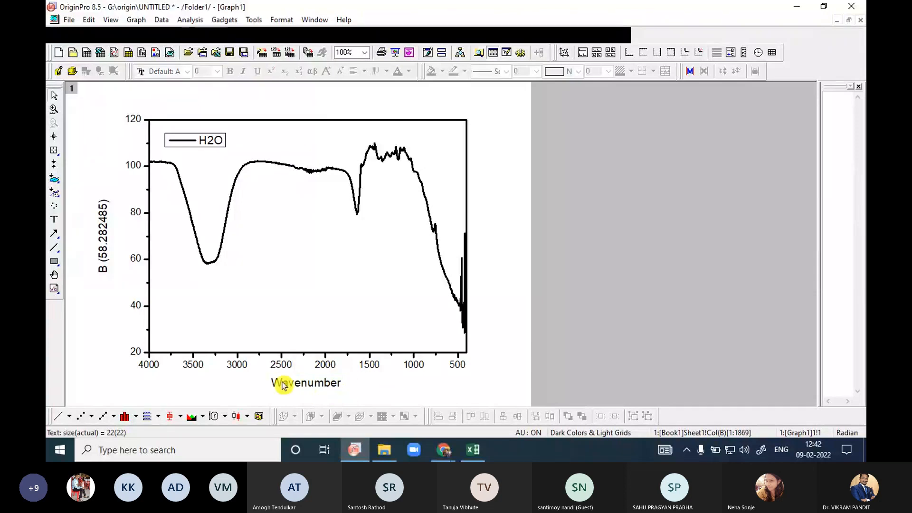
Change the Y axis title to Intensity
click(102, 249)
click(102, 251)
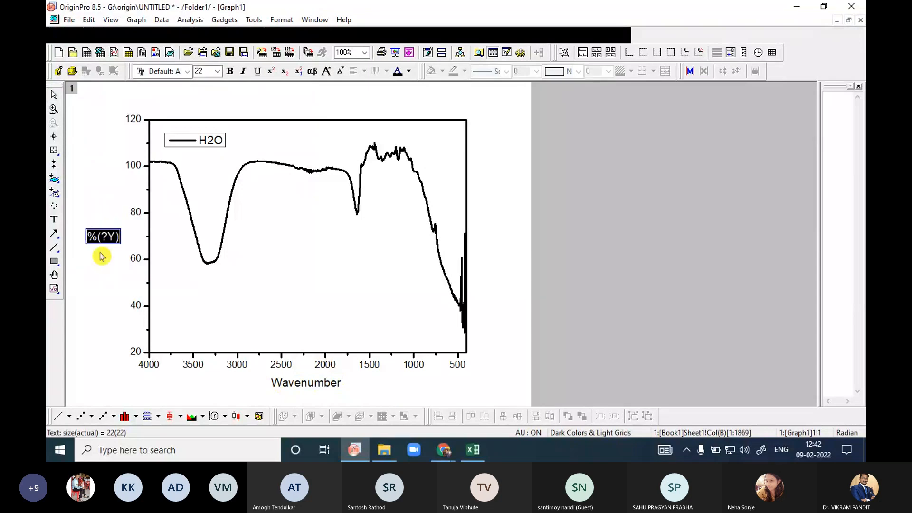
text(In)
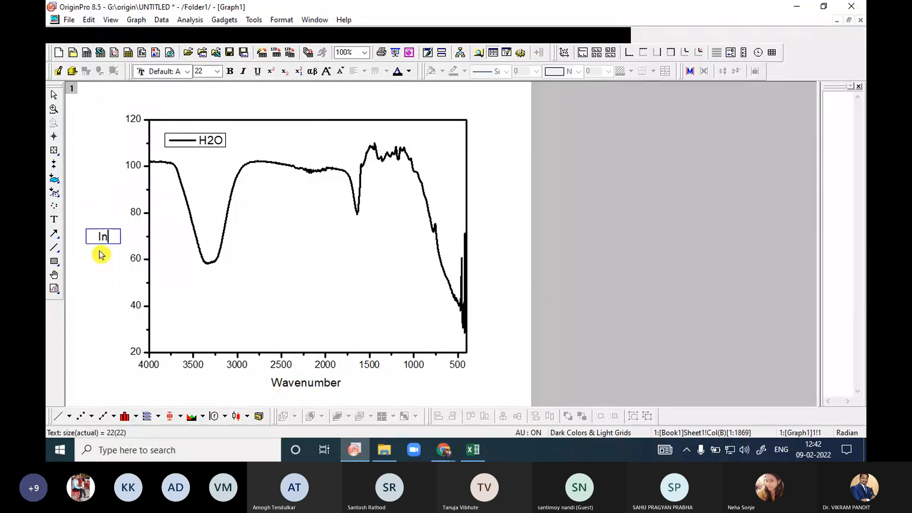
text(tensity)
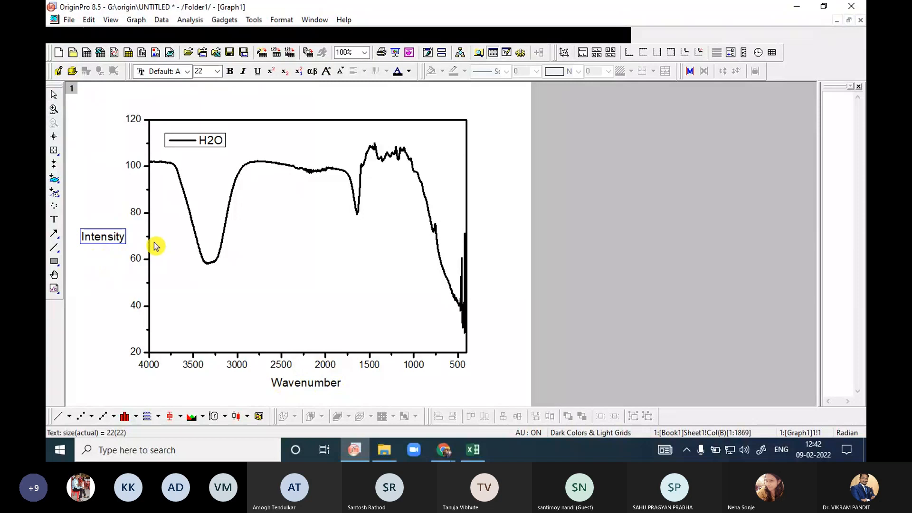
Replace the Y axis title text with % Transmittance and move the title slightly closer to the axis
key(BackSpace)
key(BackSpace)
key(BackSpace)
key(BackSpace)
key(BackSpace)
key(BackSpace)
key(BackSpace)
key(BackSpace)
key(BackSpace)
text(% Transmittance)
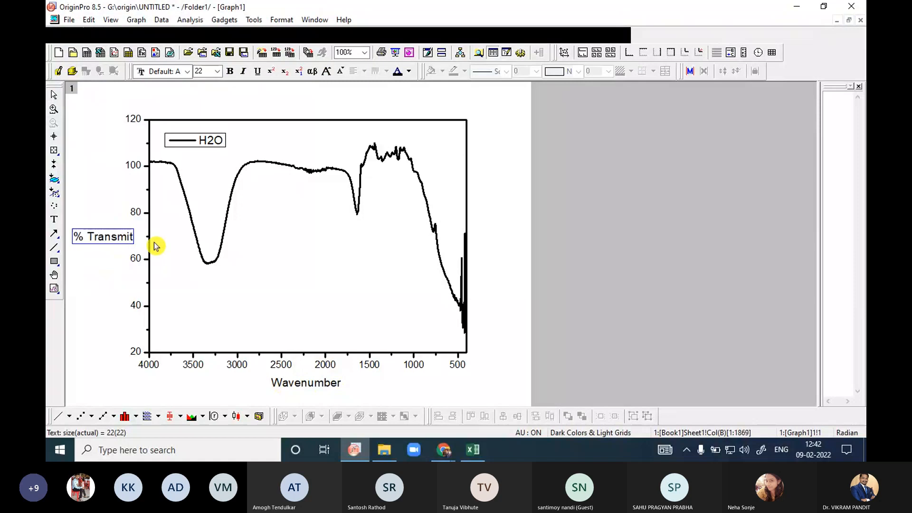
click(468, 278)
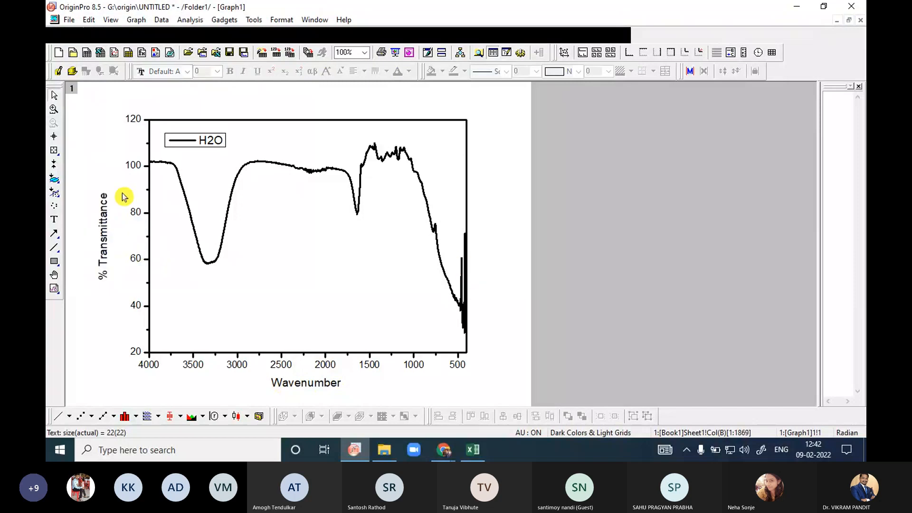
click(103, 237)
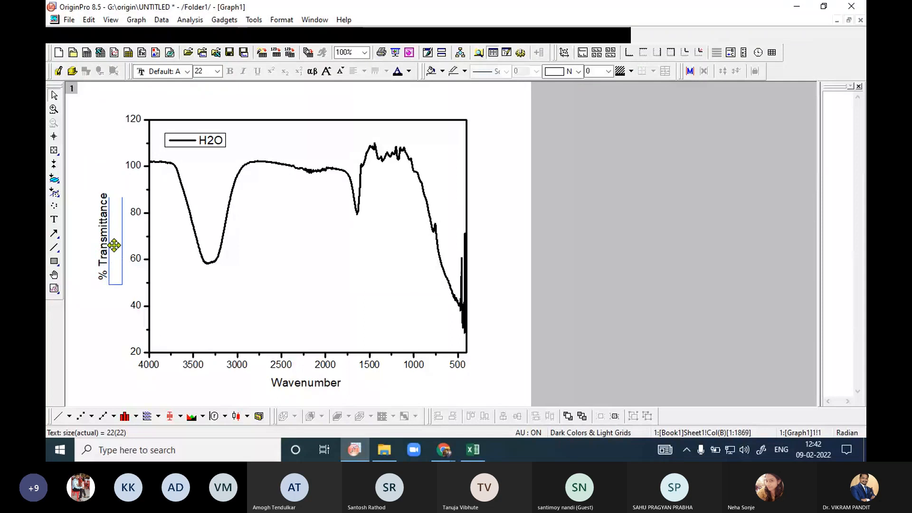
drag(114, 245, 109, 242)
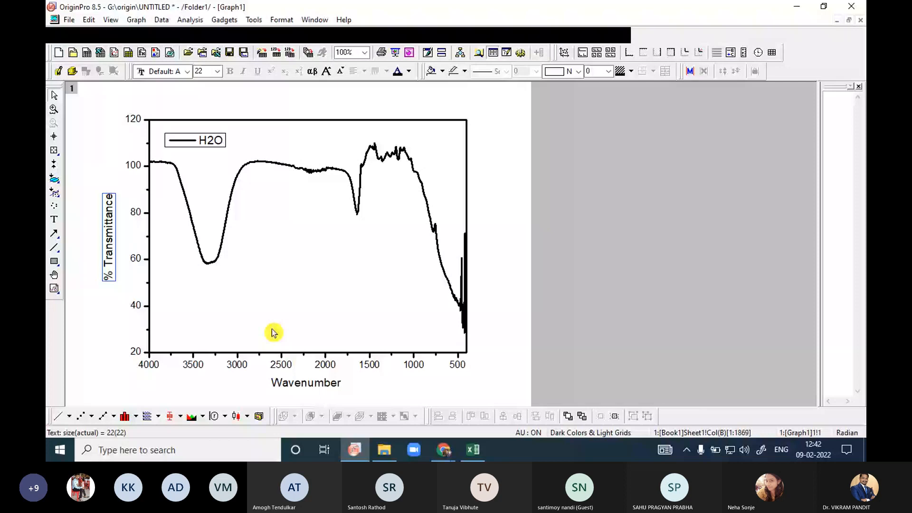
Format the X axis tick labels as bold at 20 points, and apply the bold setting to this layer
double_click(244, 367)
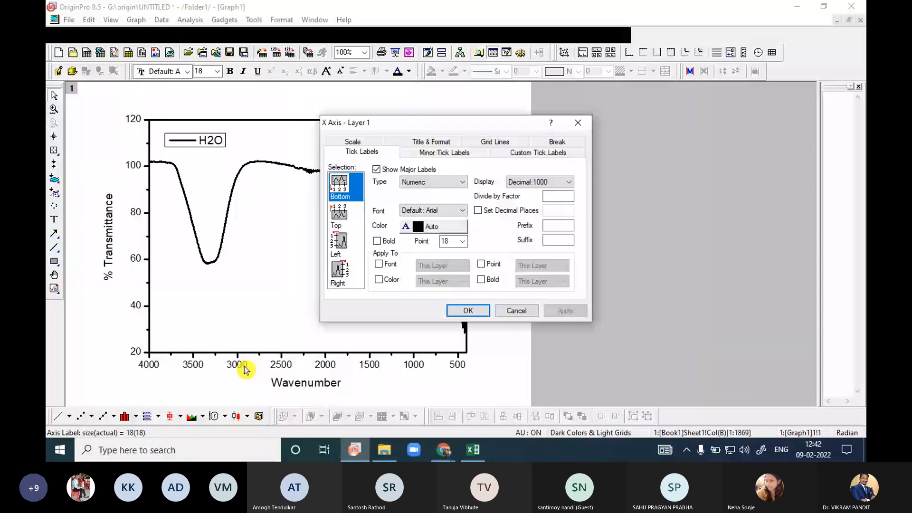
click(462, 241)
click(448, 261)
click(481, 280)
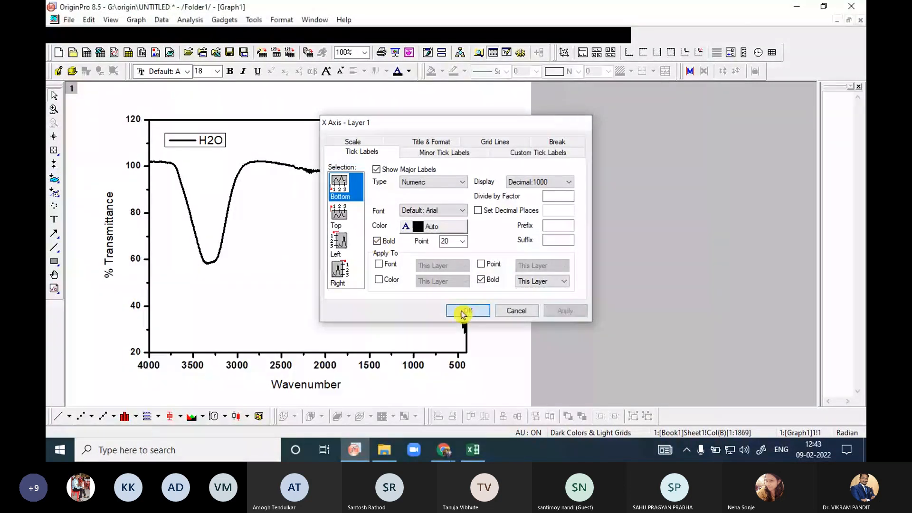
click(465, 311)
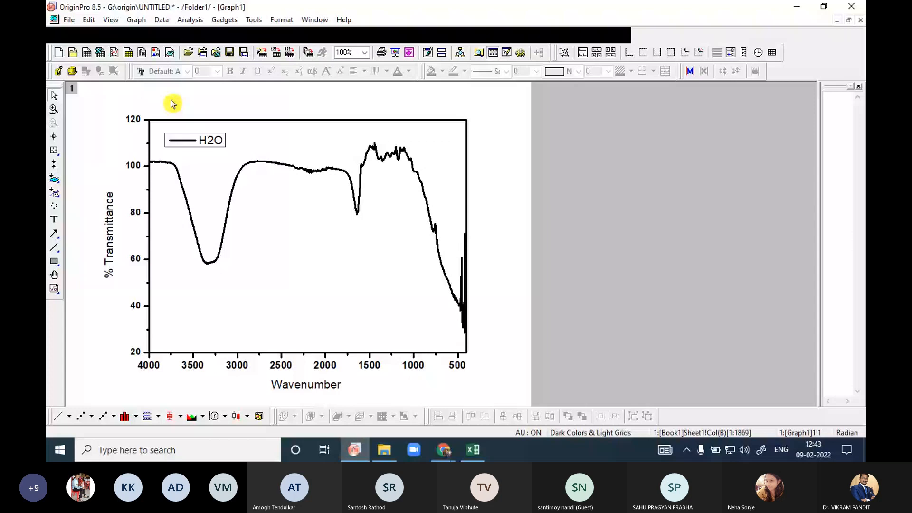
Copy the whole graph page and open a new blank document in Word
click(89, 19)
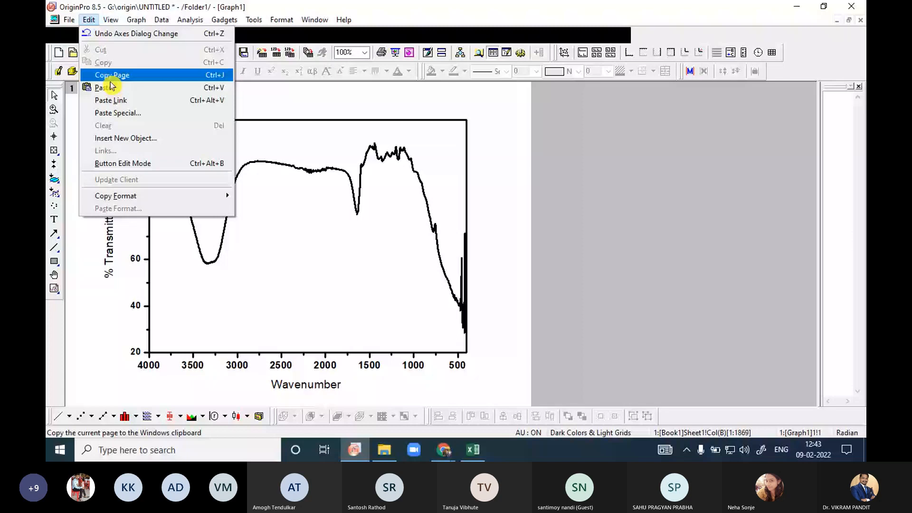
click(110, 80)
key(super)
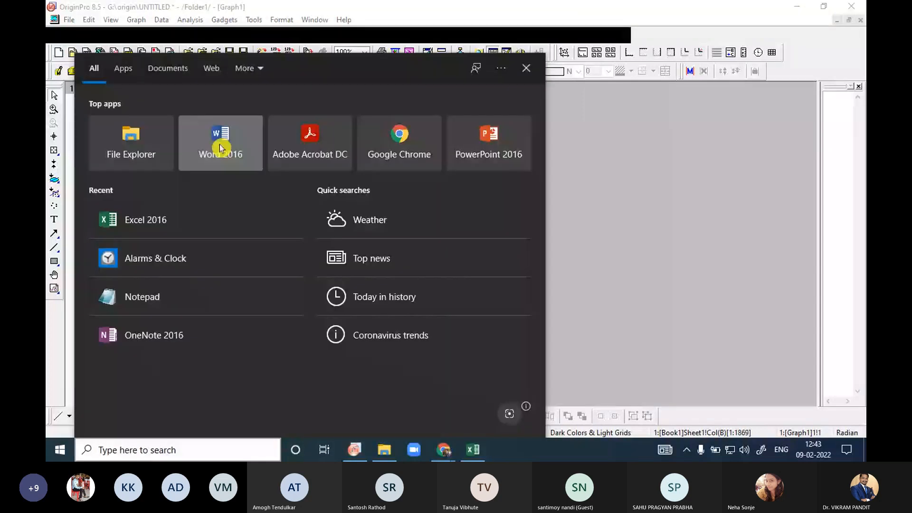
click(219, 146)
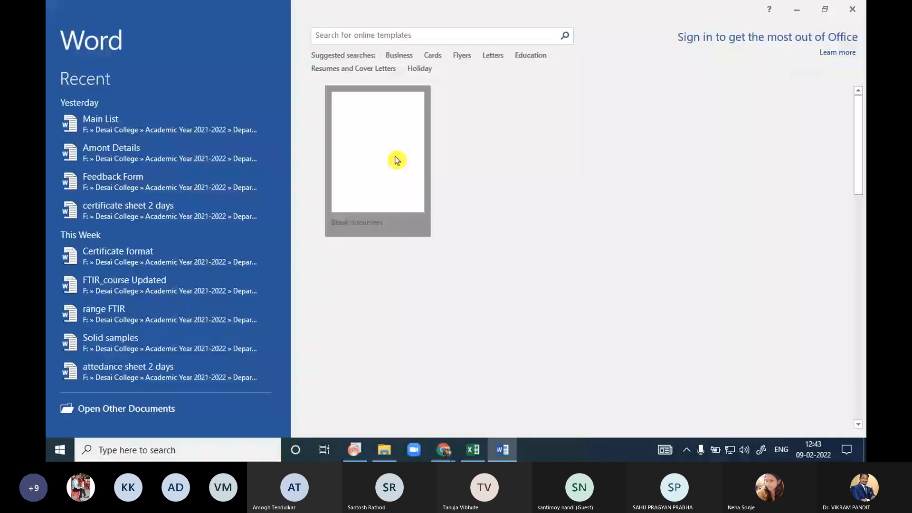
click(397, 160)
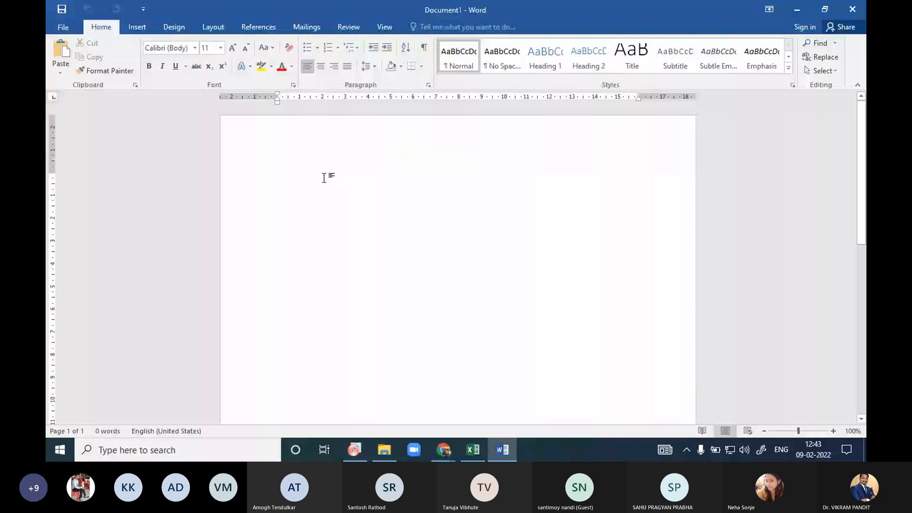
Paste the copied graph into the blank Word document and enter v on a new line below it
right_click(311, 289)
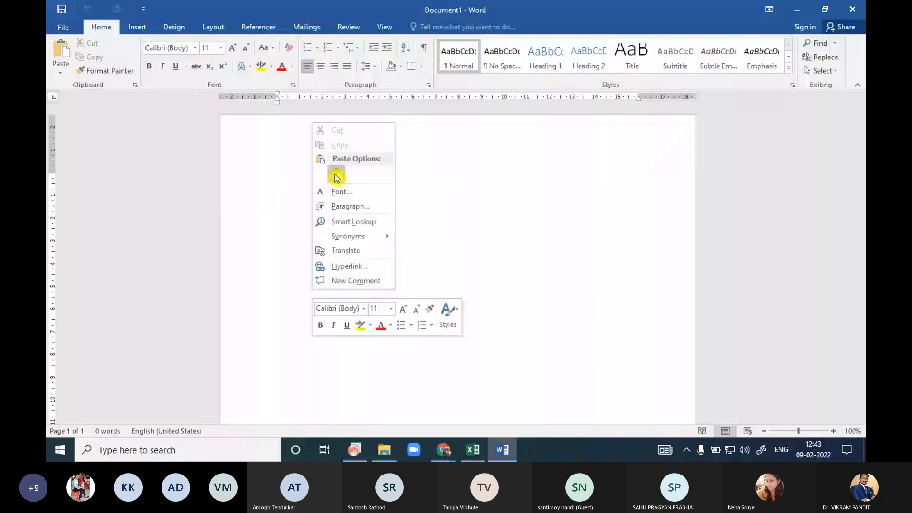
click(336, 176)
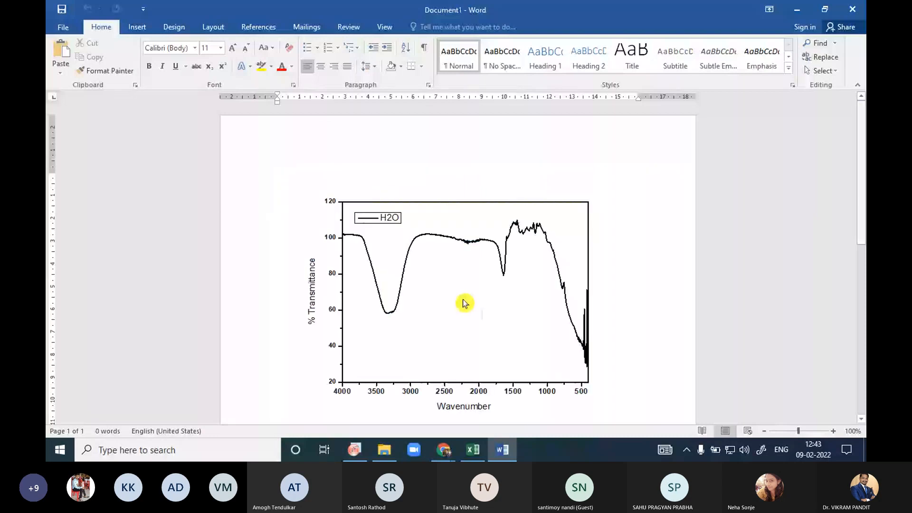
key(Return)
text(v)
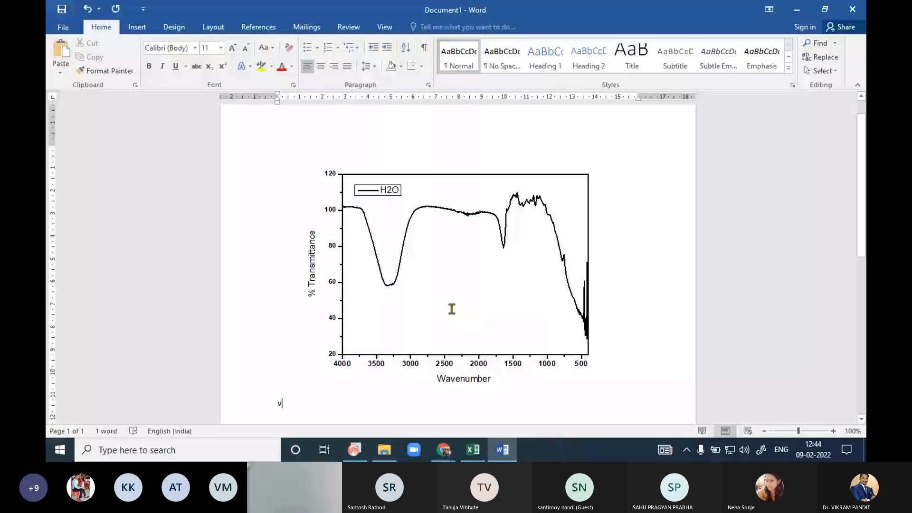
click(499, 454)
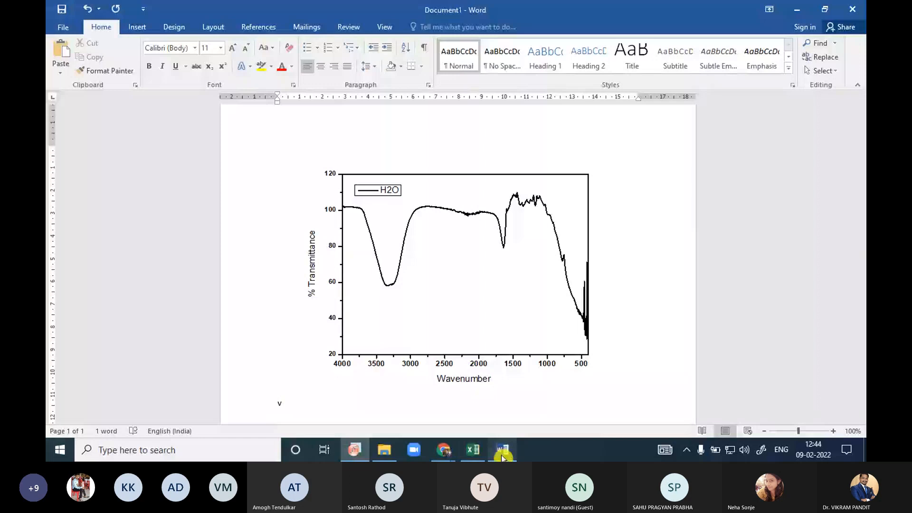
click(502, 454)
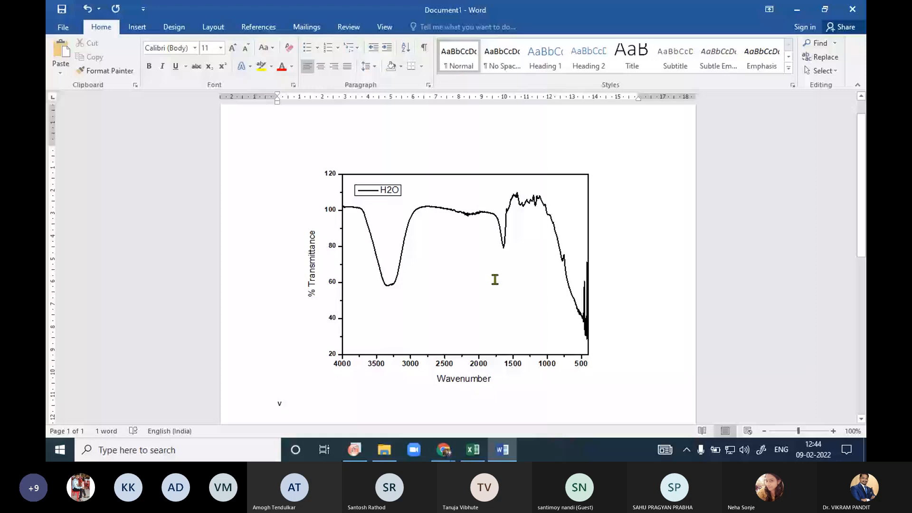
Open PowerPoint with a blank presentation and paste the copied graph onto the first slide
click(155, 451)
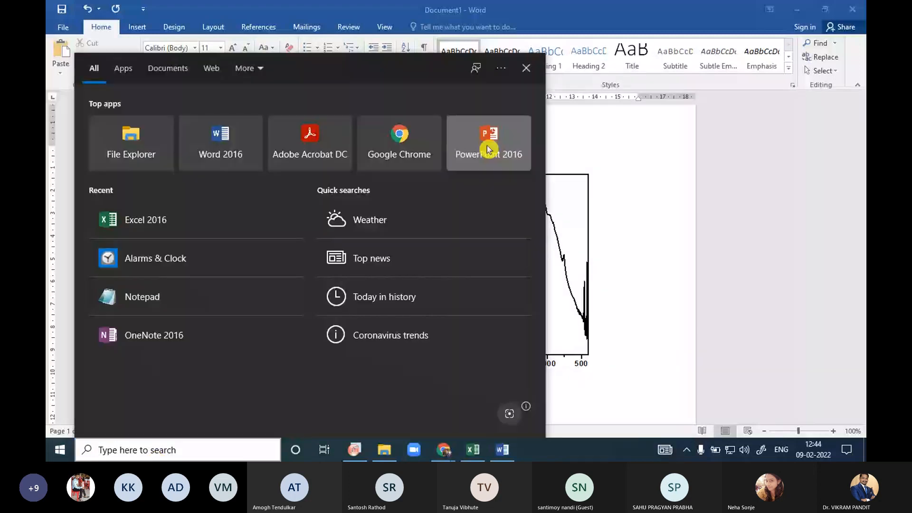
click(488, 149)
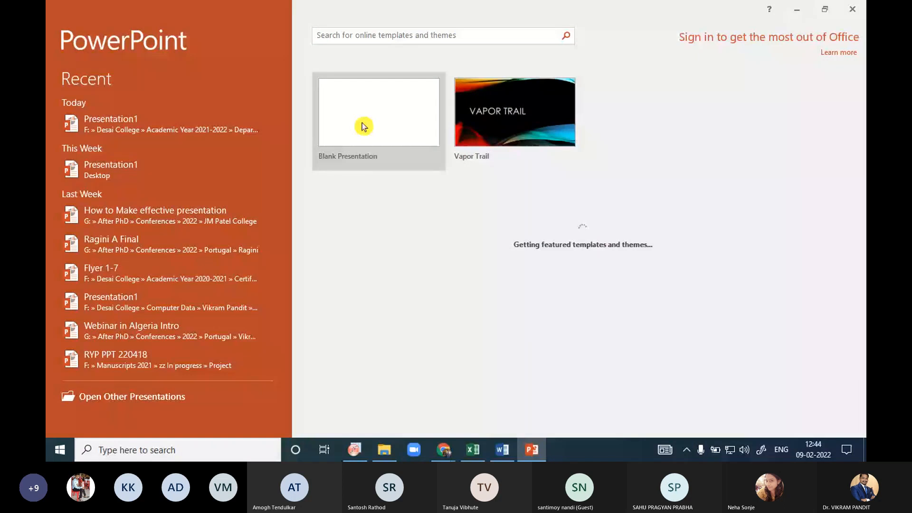
click(363, 126)
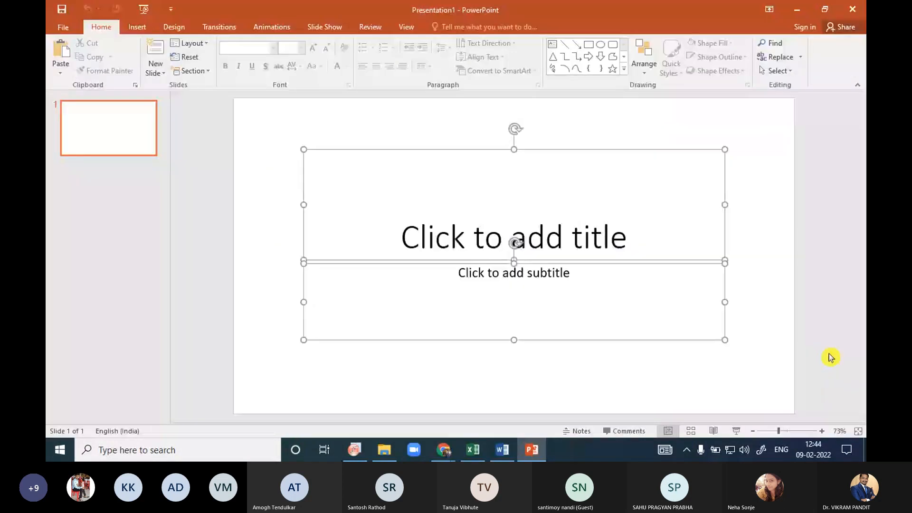
key(ctrl+v)
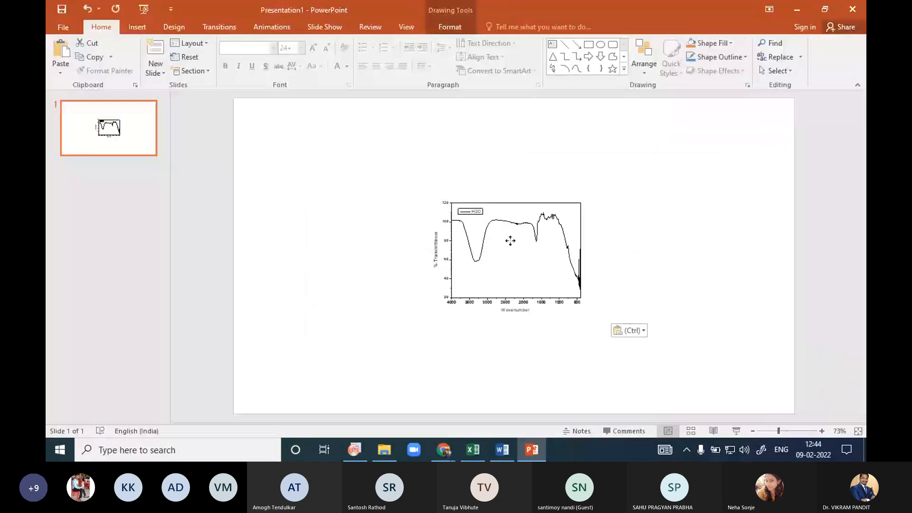
Move the pasted graph up and enlarge it to fill most of the slide, and preview it as a slide show
drag(510, 241, 404, 163)
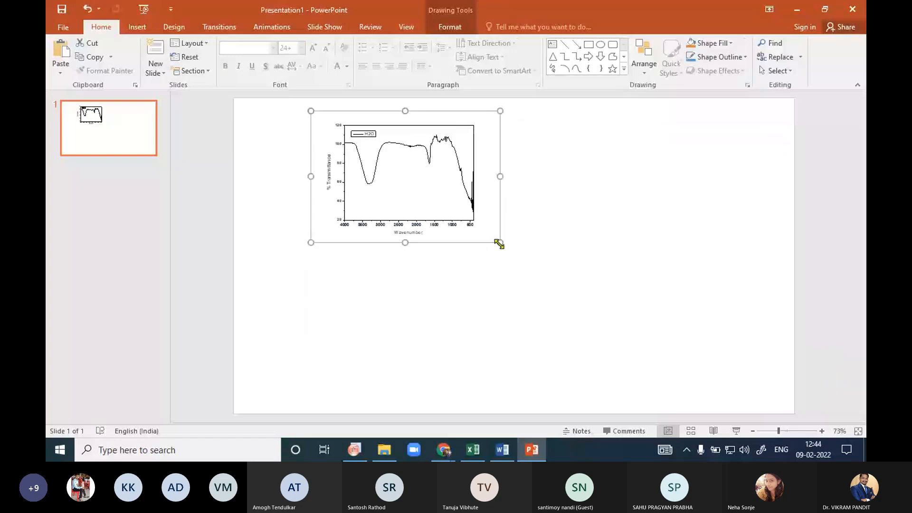
drag(500, 243, 663, 398)
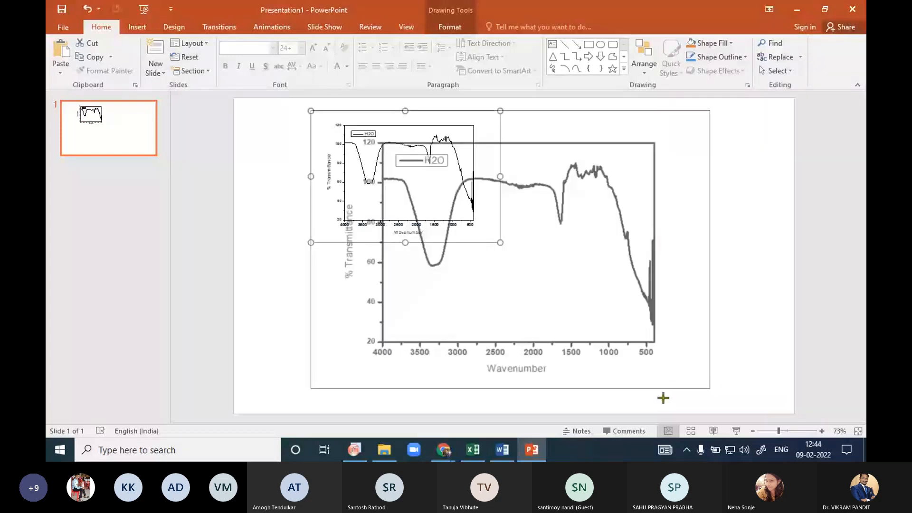
click(736, 430)
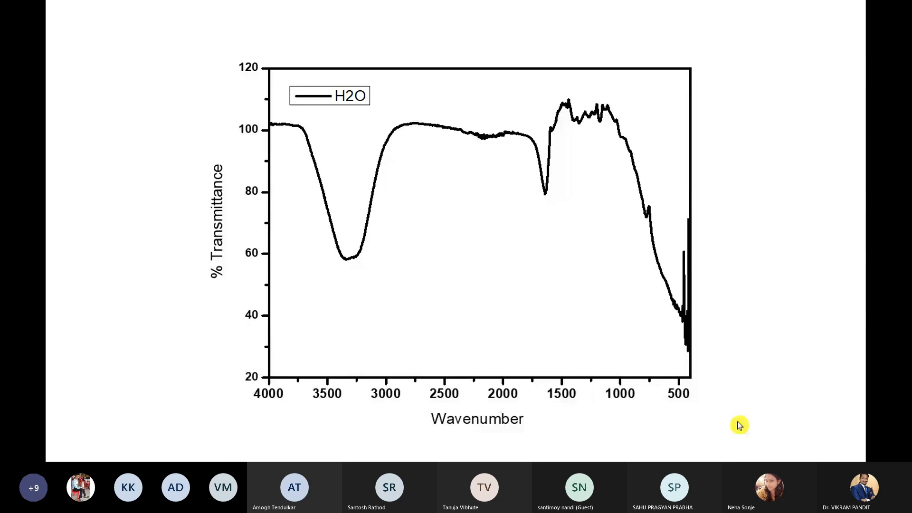
key(Escape)
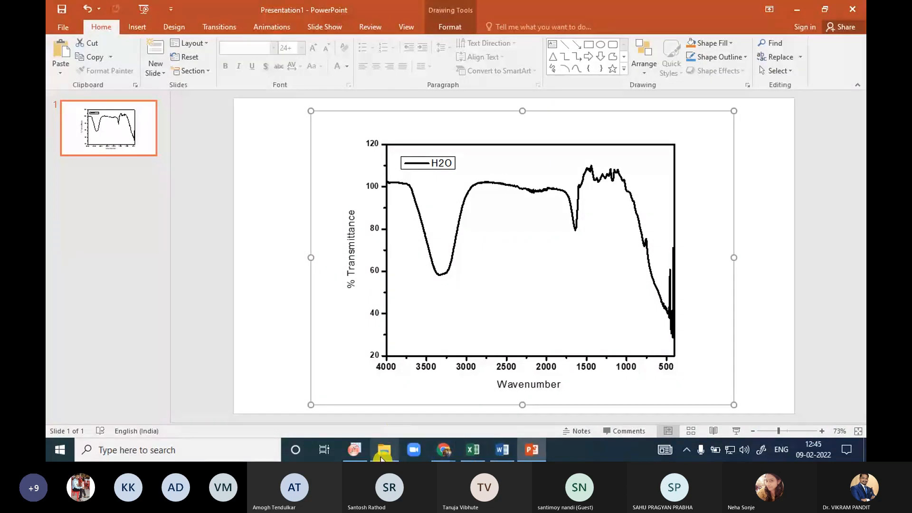
mouse_move(449, 459)
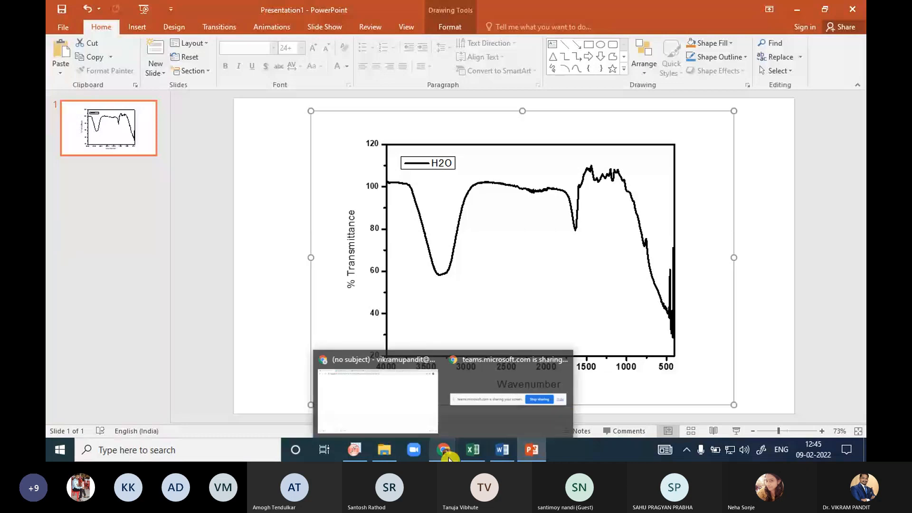
click(405, 411)
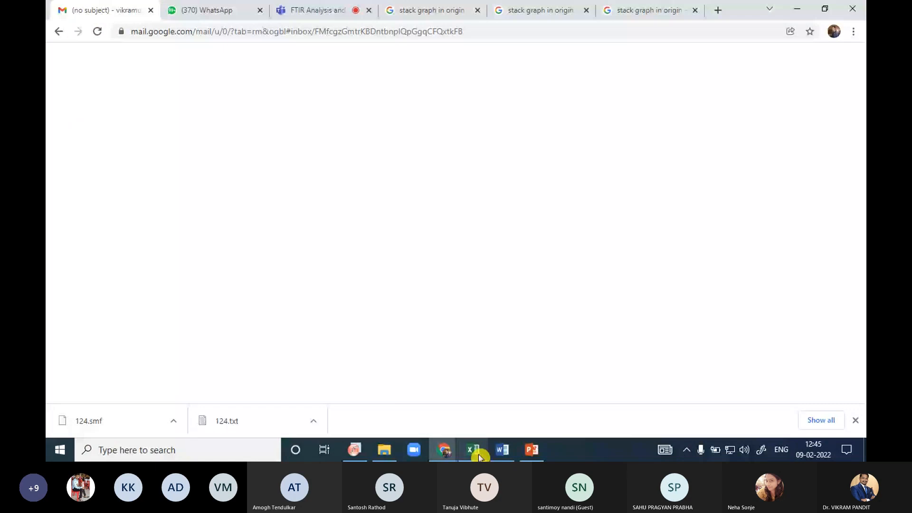
Switch to OriginPro, delete Graph1, and delete both data columns from the Book1 worksheet
click(363, 455)
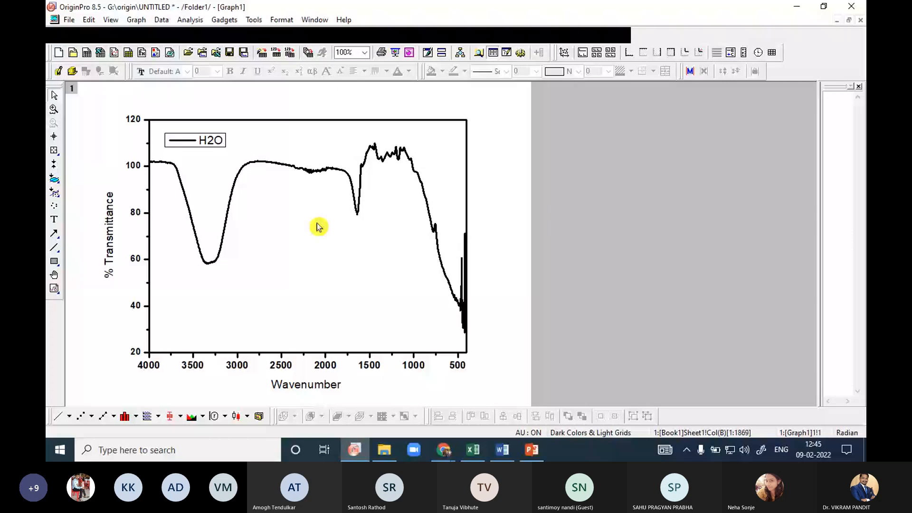
key(ctrl+F4)
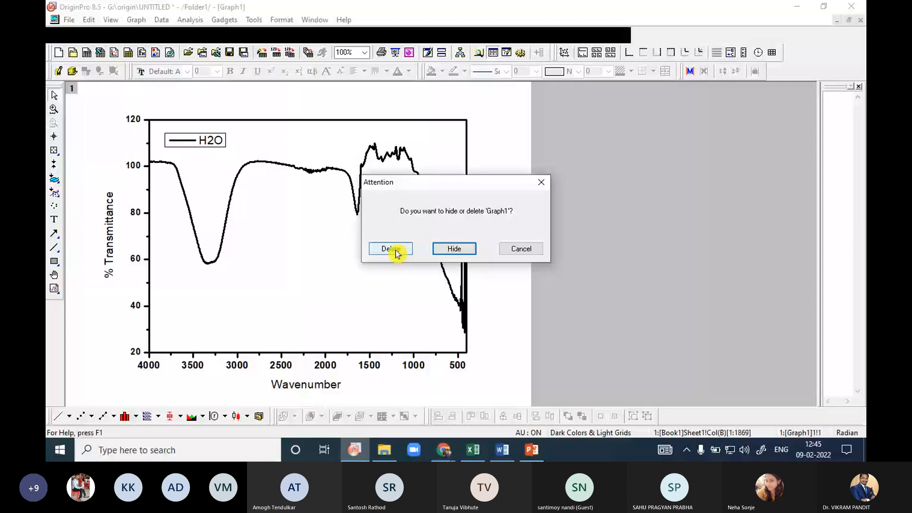
click(397, 252)
right_click(170, 92)
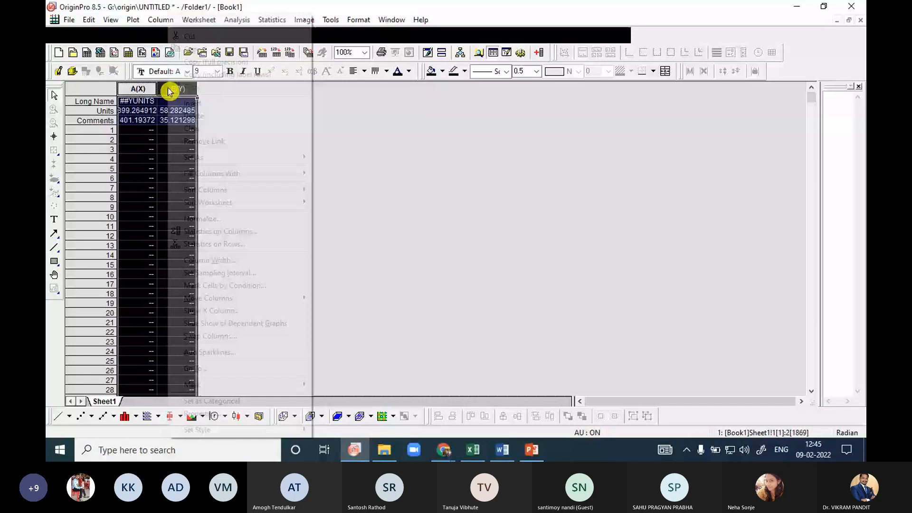
click(193, 116)
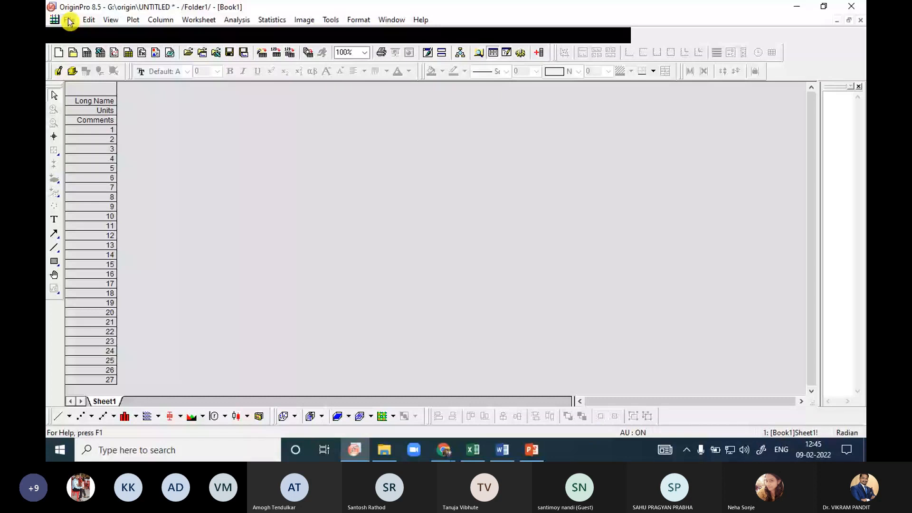
Create a new empty workbook with an A(X) and a B(Y) column
click(70, 21)
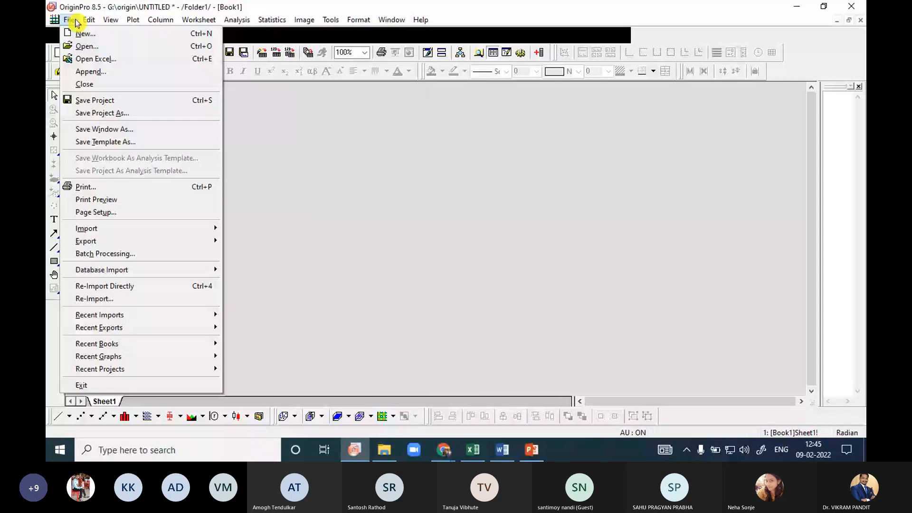
click(86, 33)
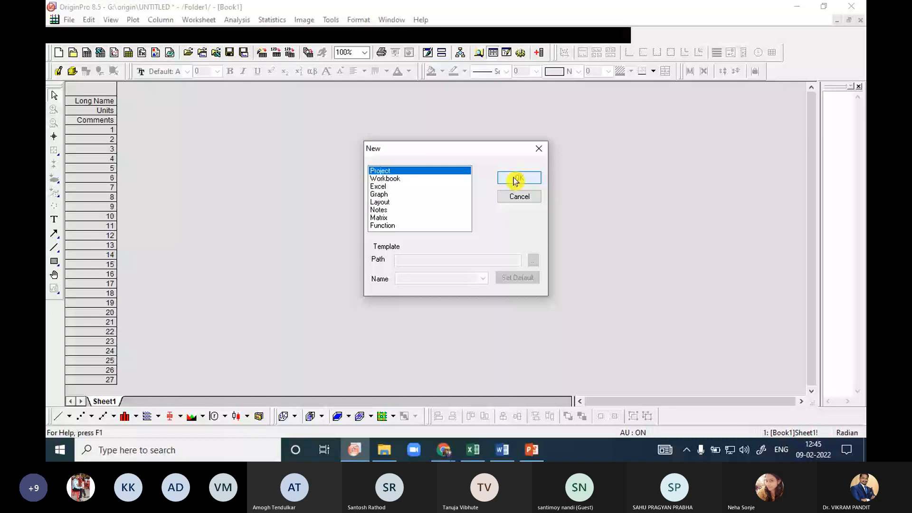
click(514, 180)
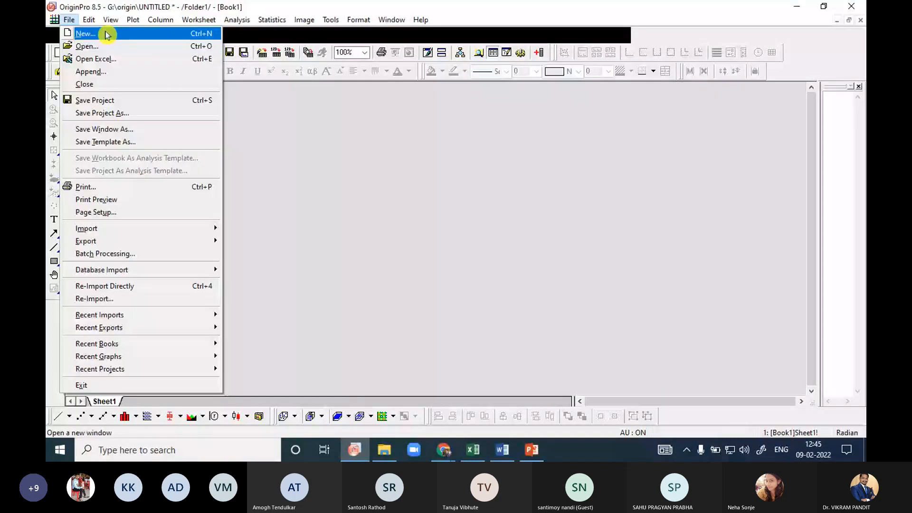
click(108, 35)
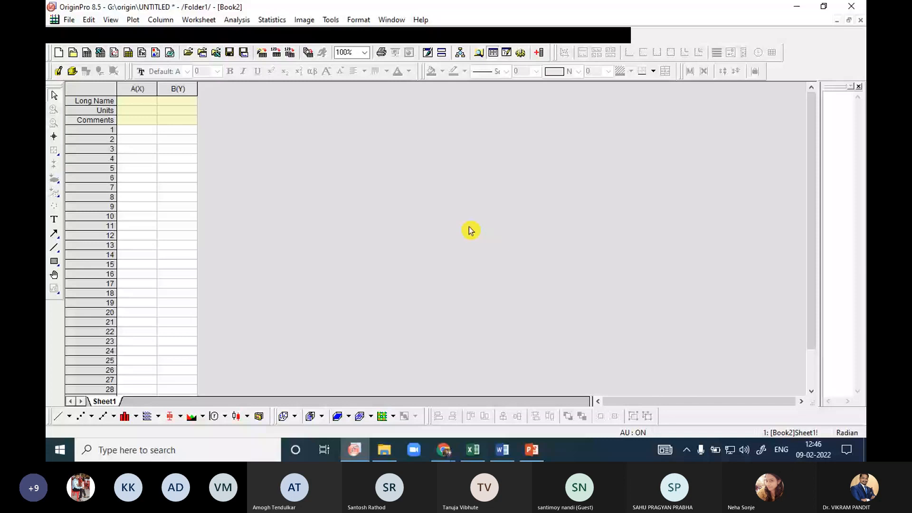
Examine the example Y-offset and stacked-line plots in Chrome and return to OriginPro
click(447, 451)
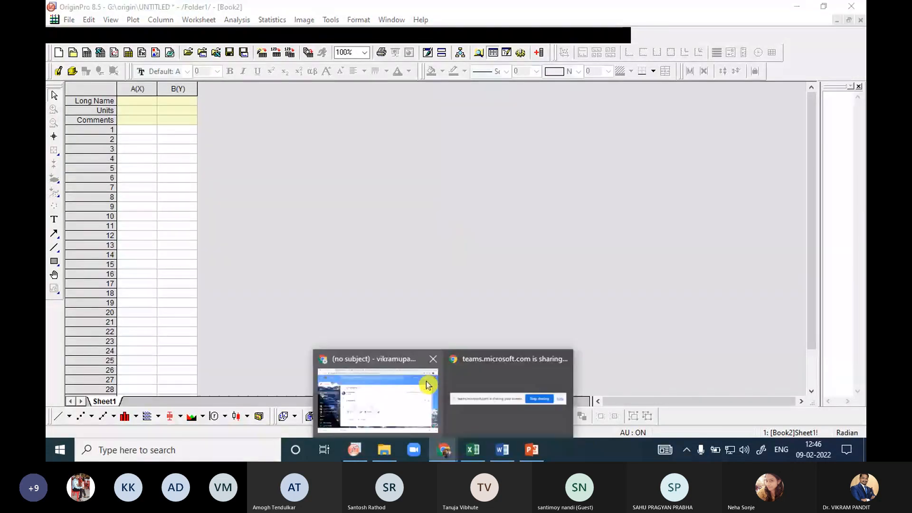
click(427, 385)
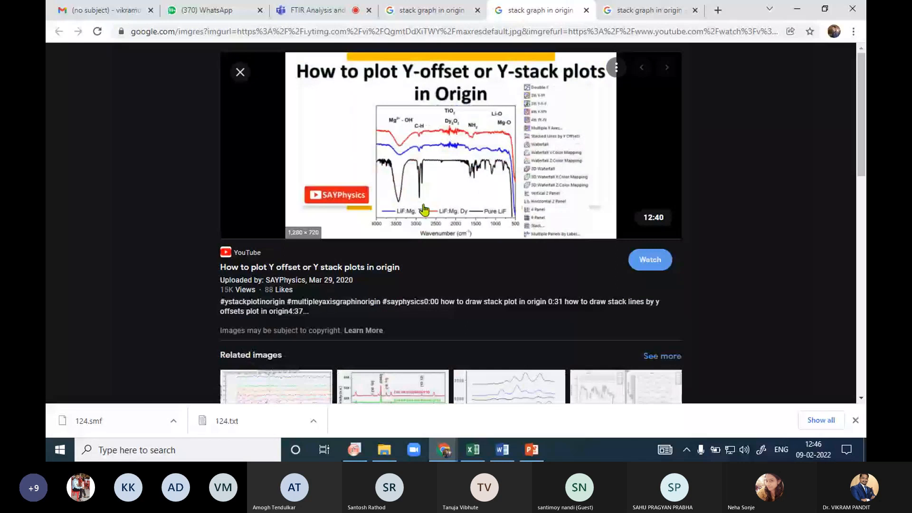
key(ctrl+Tab)
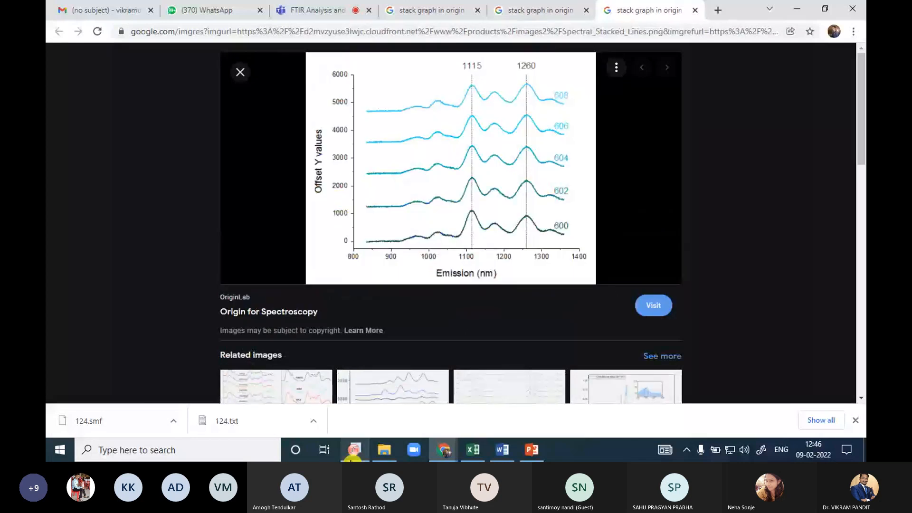
click(352, 452)
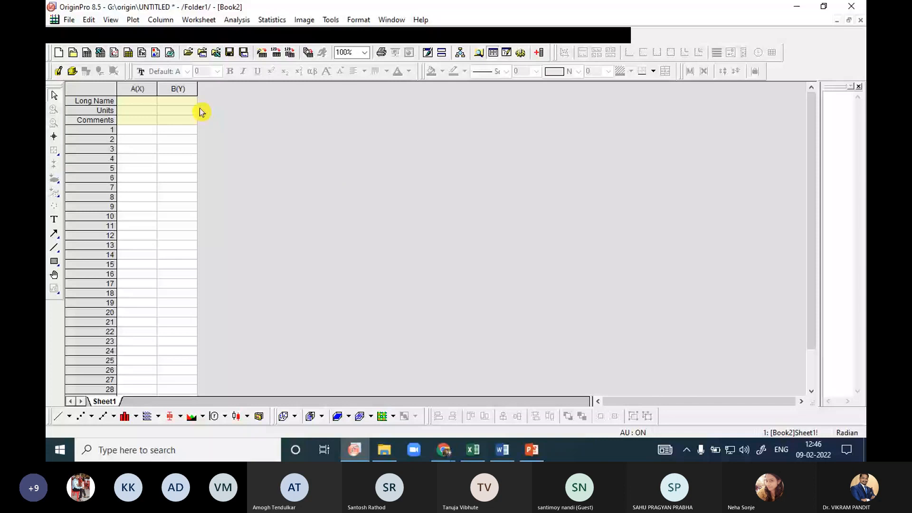
Add one extra Y column to the new worksheet and delete it
click(541, 55)
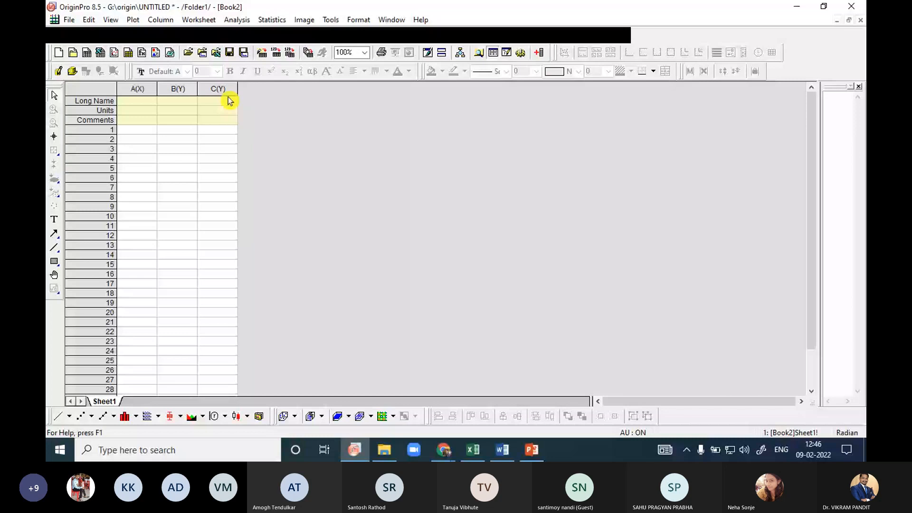
click(222, 89)
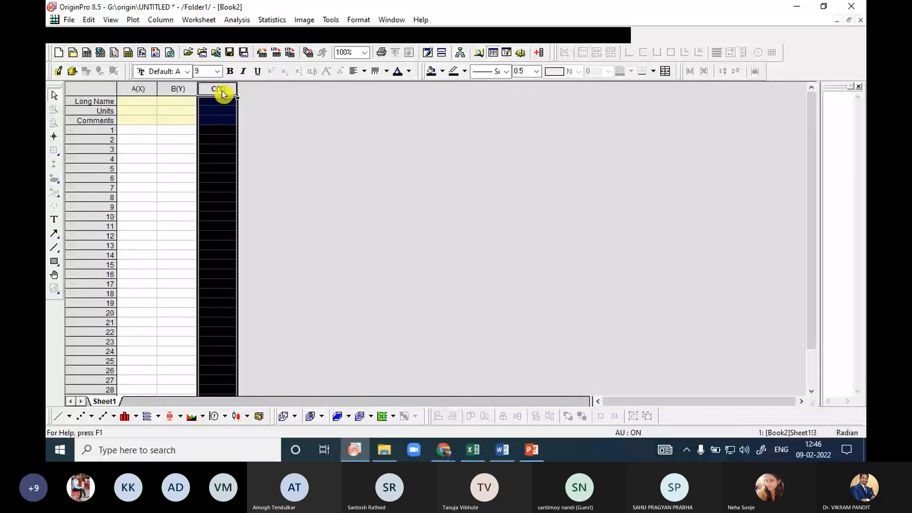
key(Delete)
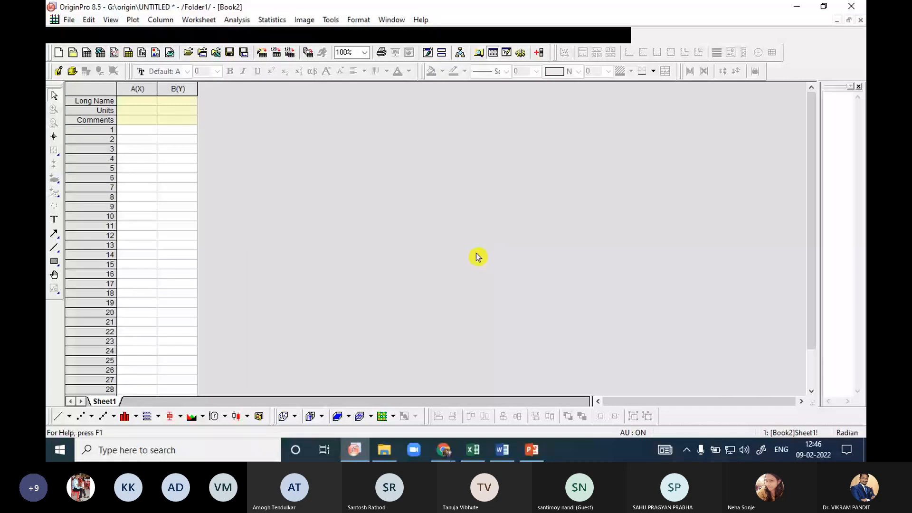
Add 6 new columns to the empty worksheet
key(ctrl+d)
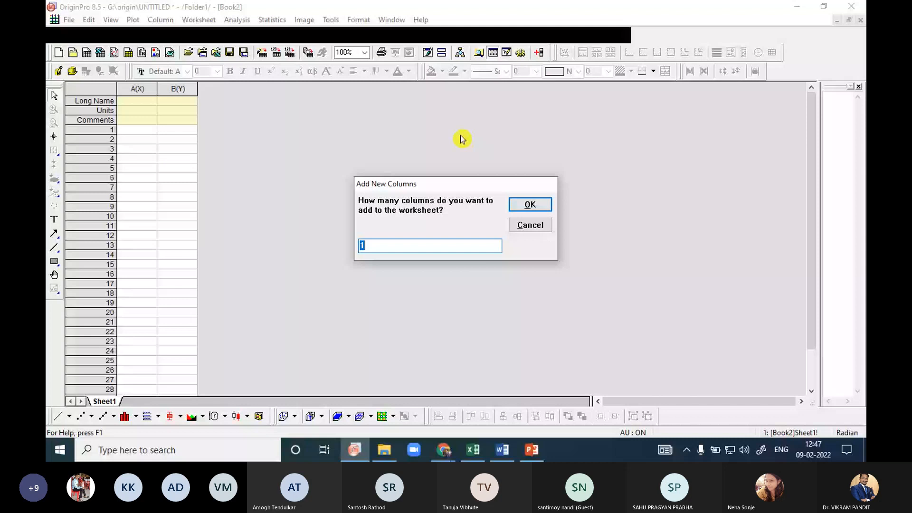
text(6)
click(521, 205)
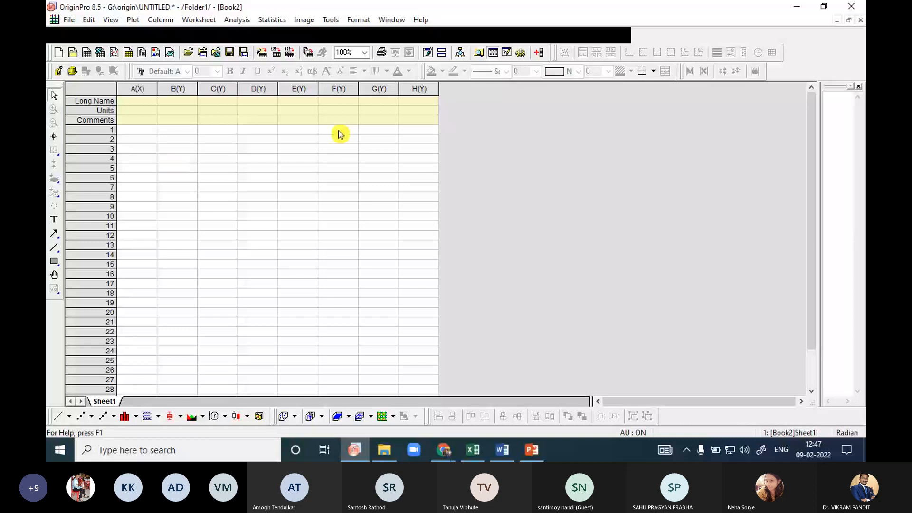
Open the PQ SnO2 workbook from the FTIR Course folder in Excel
click(384, 449)
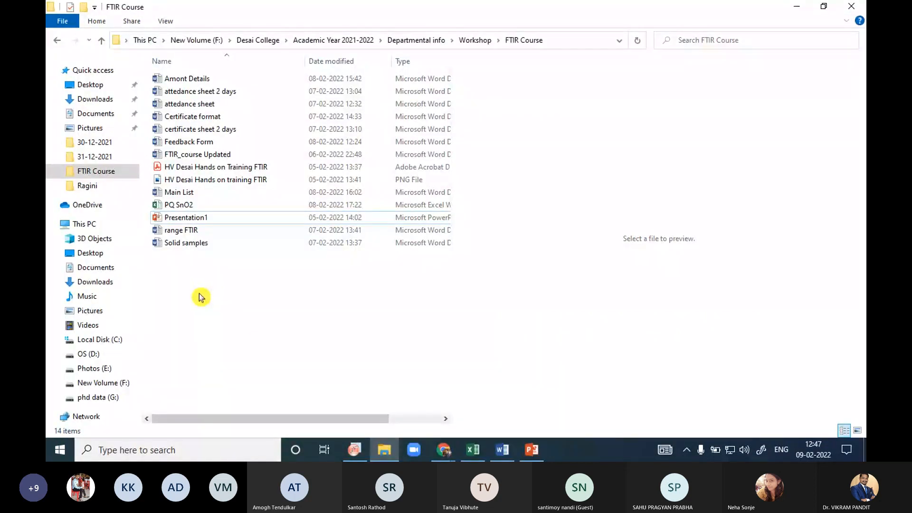
click(190, 204)
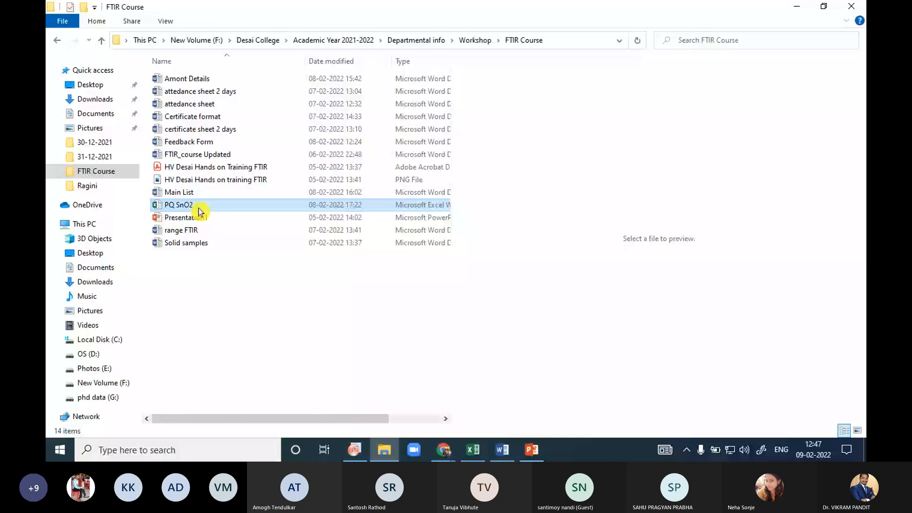
double_click(199, 208)
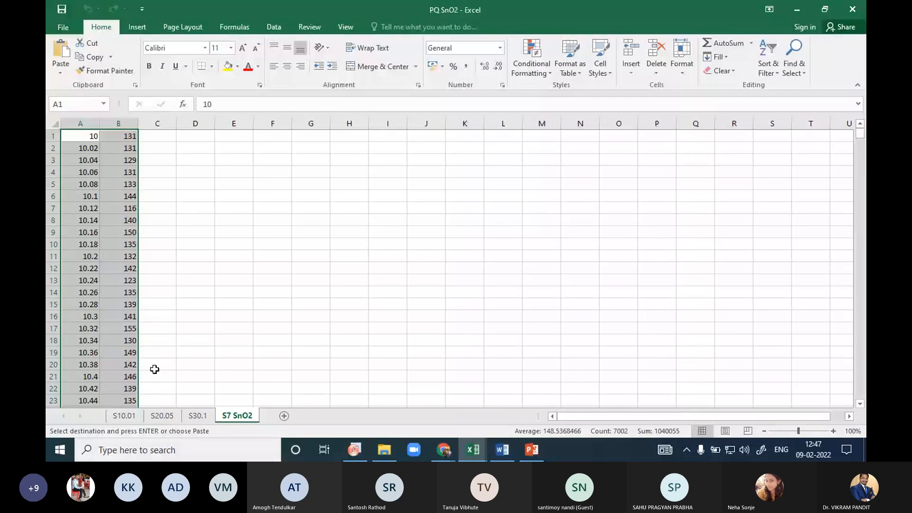
Switch to OriginPro and select columns A(X) and B(Y) of the empty worksheet
click(179, 135)
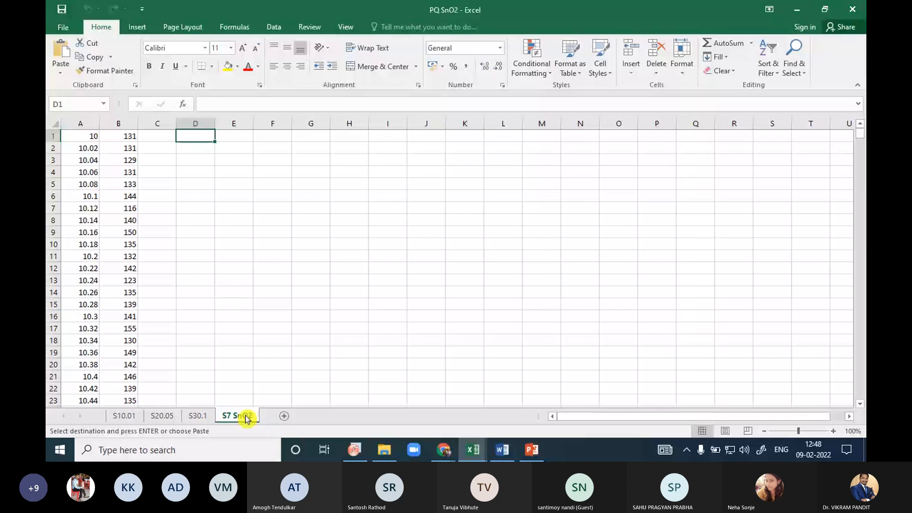
click(343, 450)
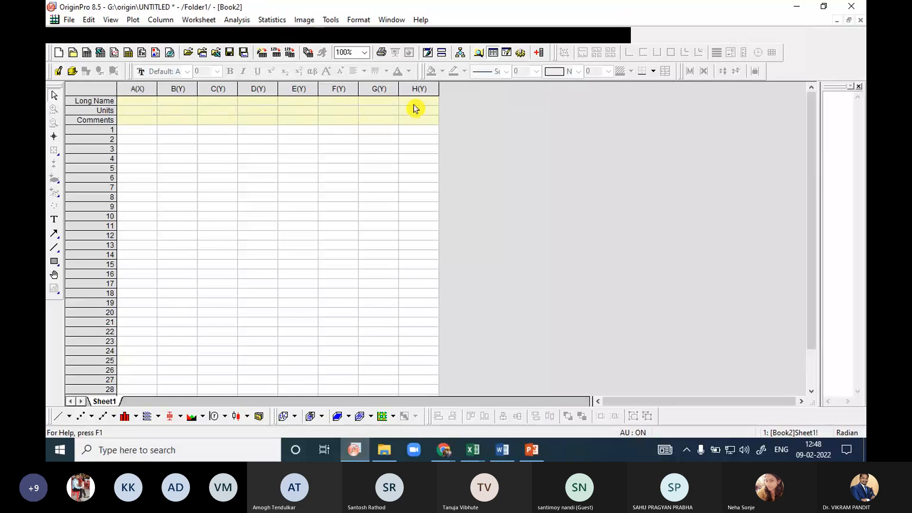
click(139, 87)
drag(139, 87, 172, 87)
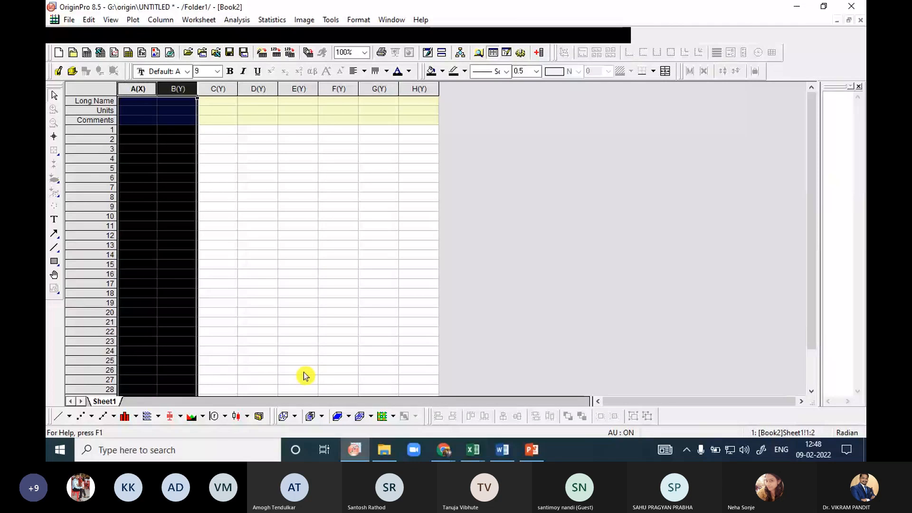
Close the Book1 workbook in Excel and discard its large clipboard contents
mouse_move(474, 446)
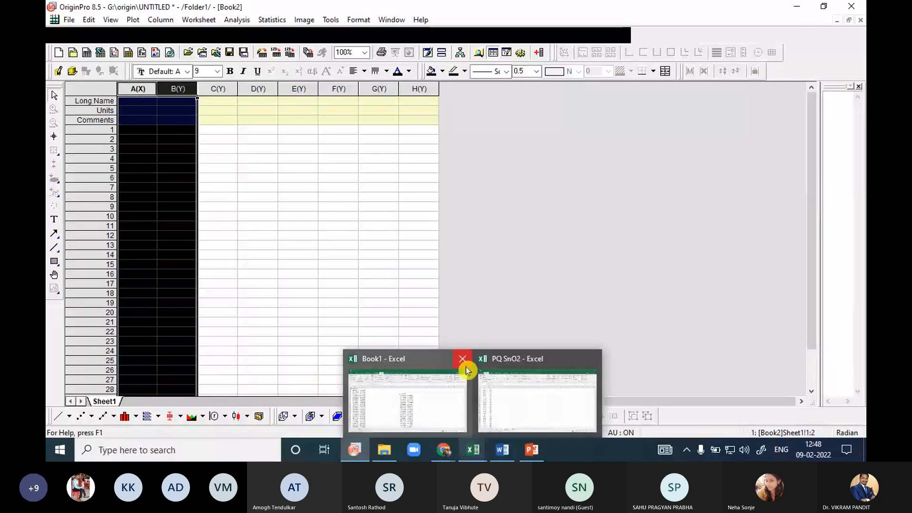
mouse_move(464, 363)
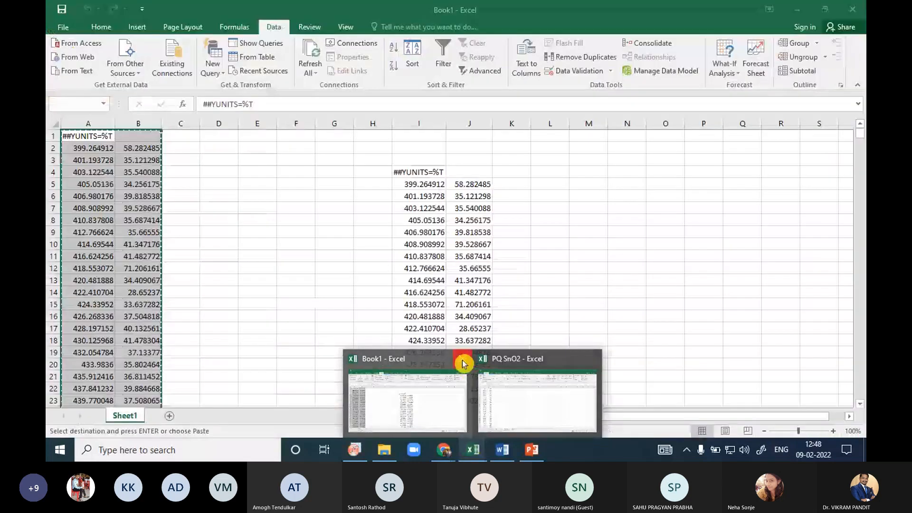
click(464, 363)
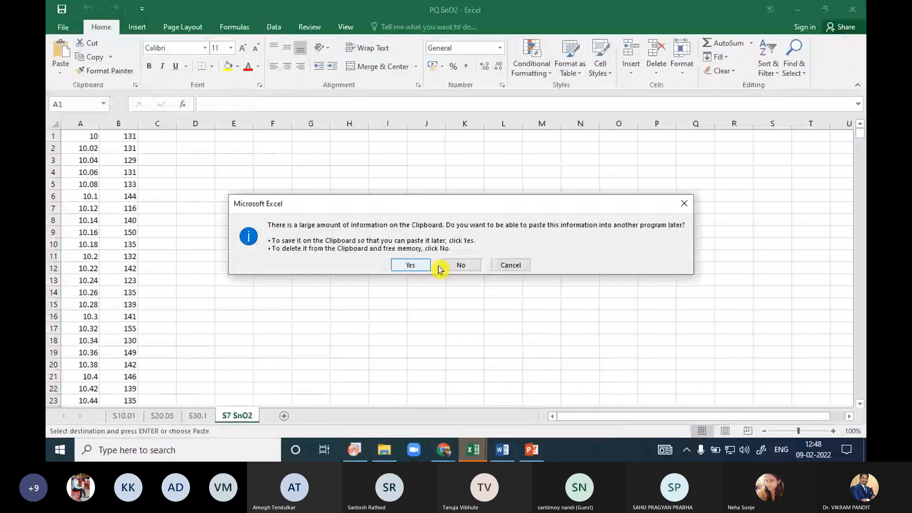
click(455, 267)
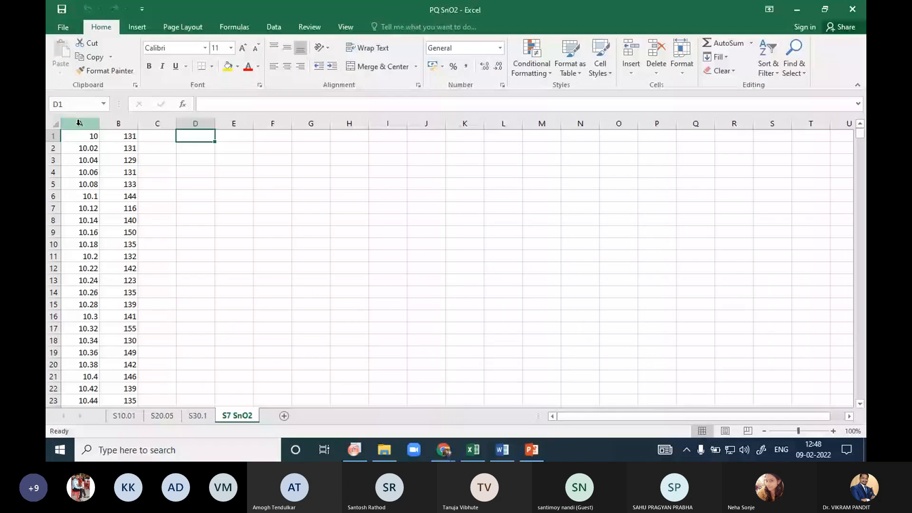
Copy columns A and B of the S7 SnO2 sheet and switch to OriginPro
drag(79, 123, 113, 124)
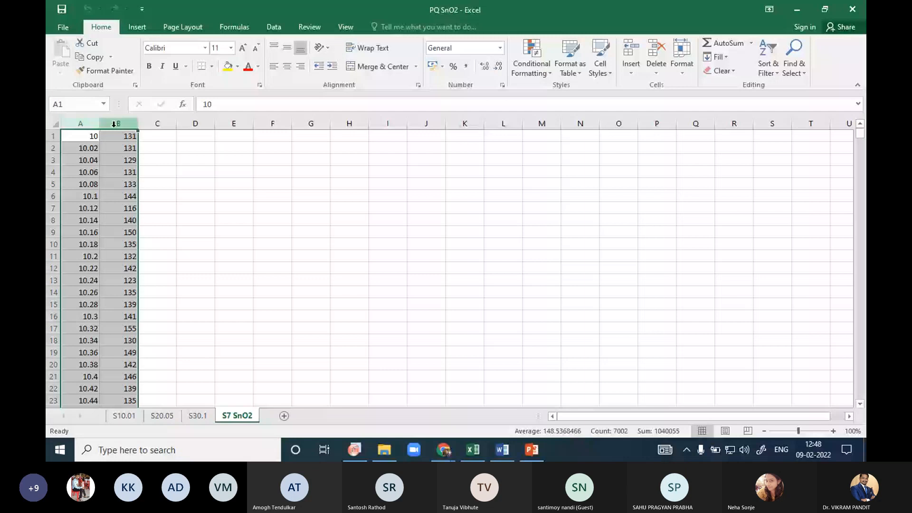
key(ctrl+c)
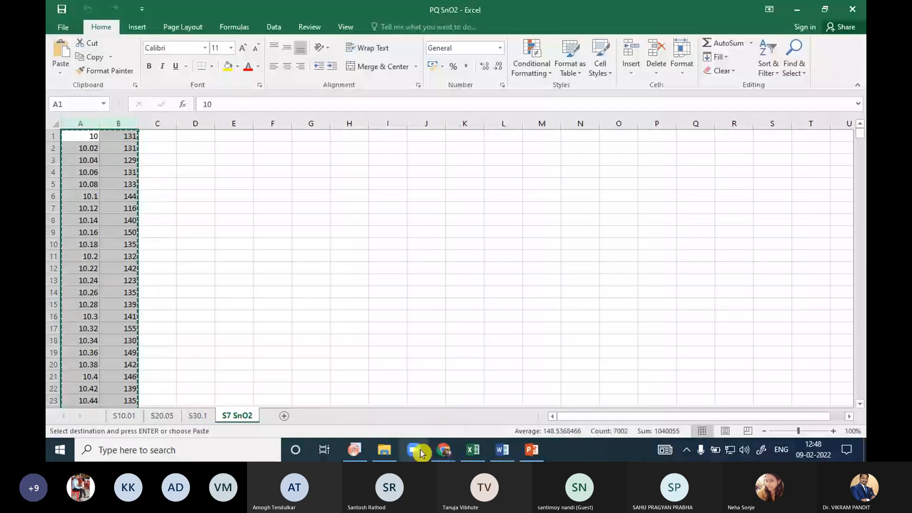
click(354, 449)
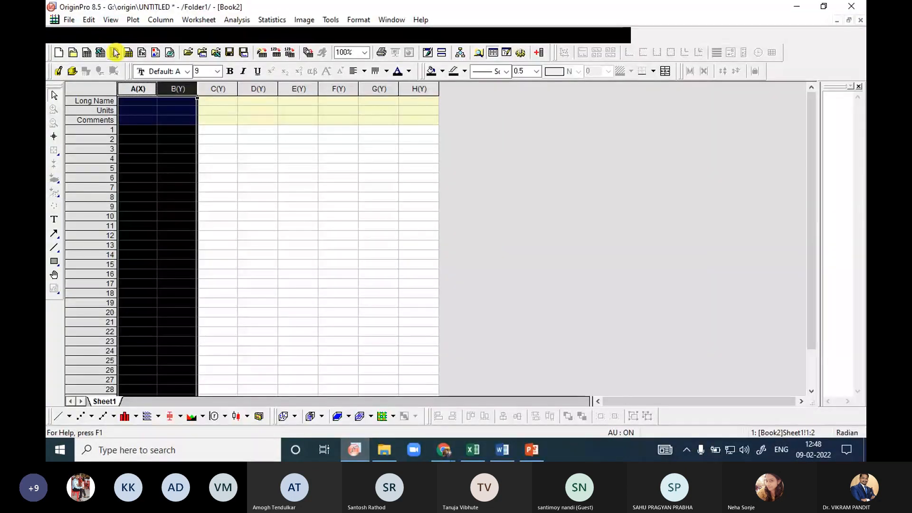
Paste the copied S7 SnO2 data into columns A(X) and B(Y), and undo the paste
key(ctrl+v)
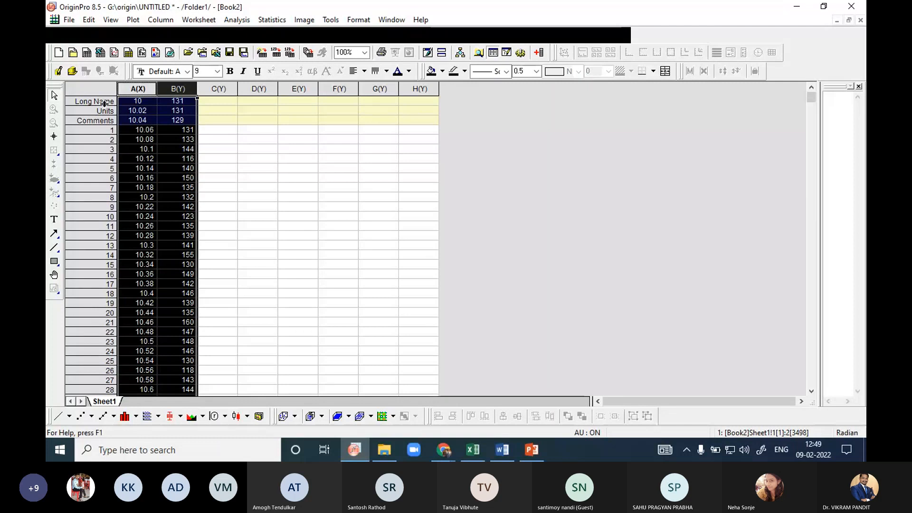
right_click(176, 88)
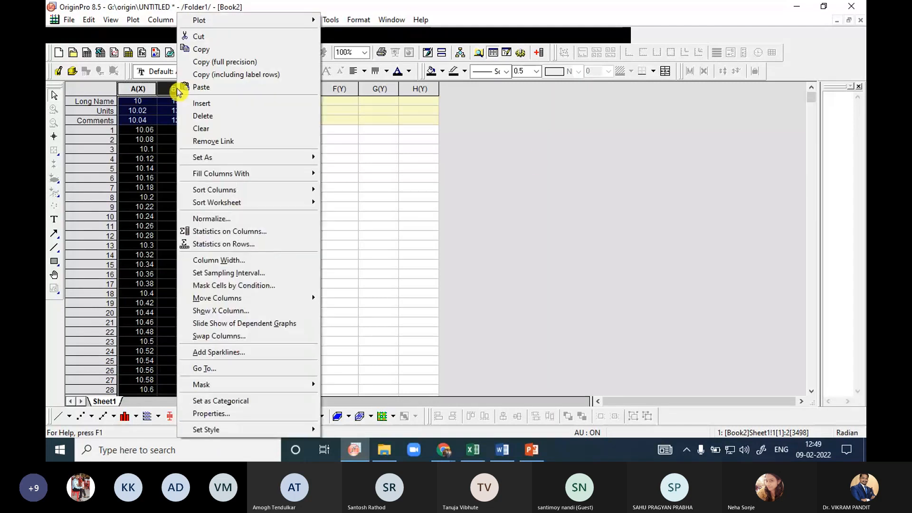
click(506, 154)
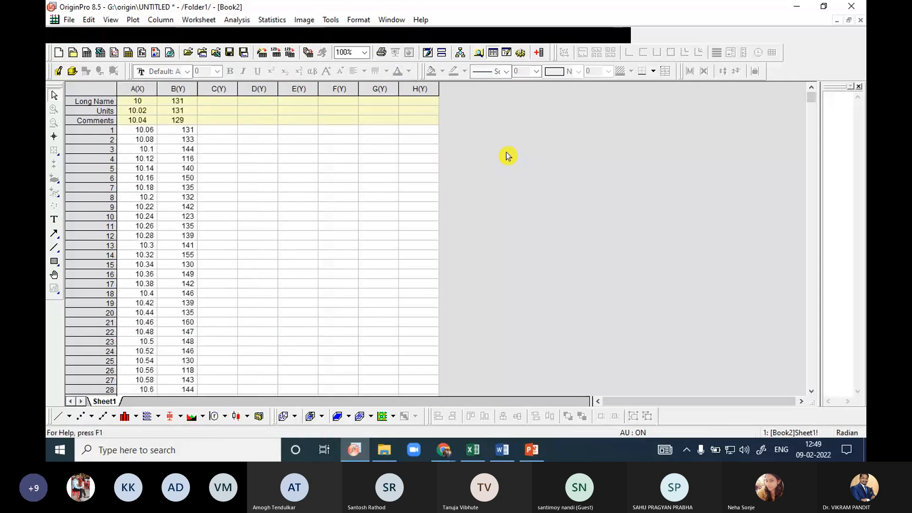
click(89, 20)
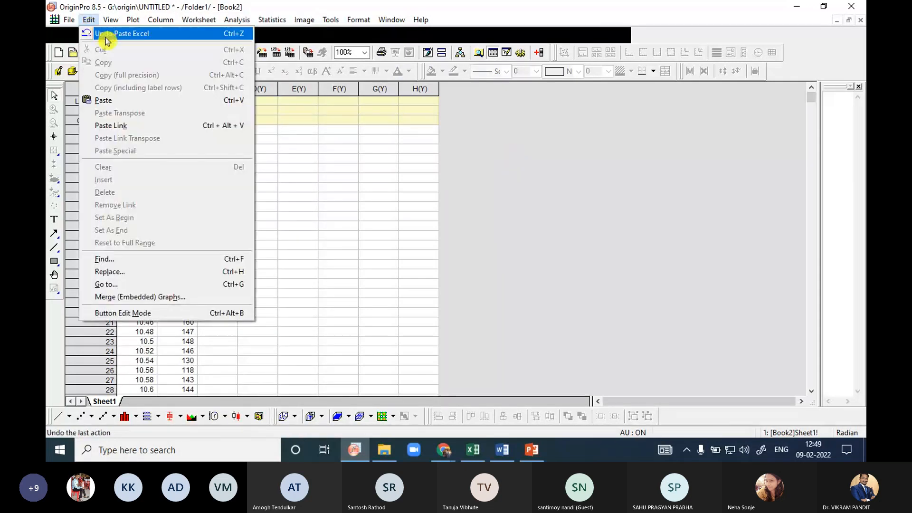
click(107, 35)
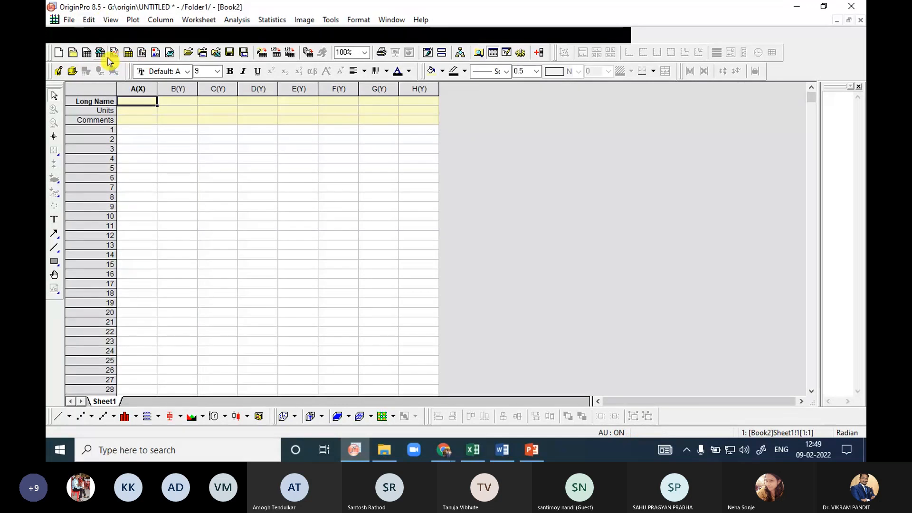
click(89, 20)
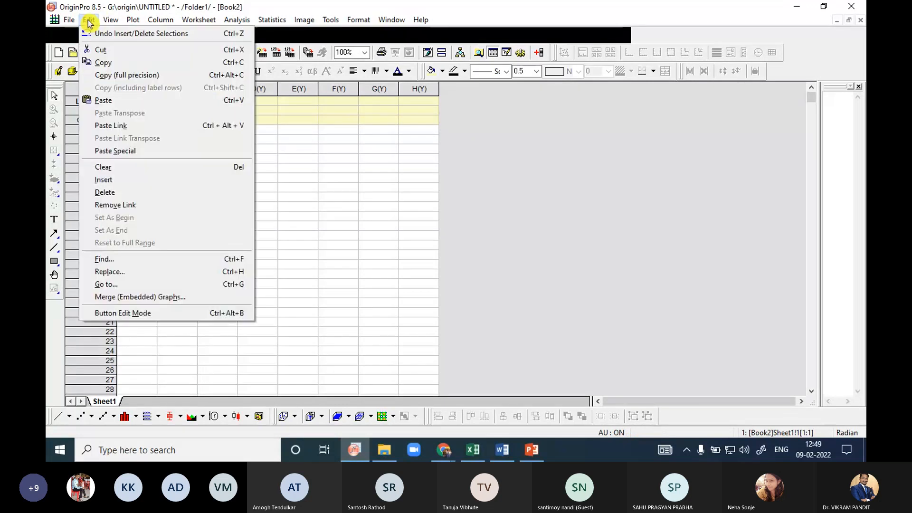
click(580, 166)
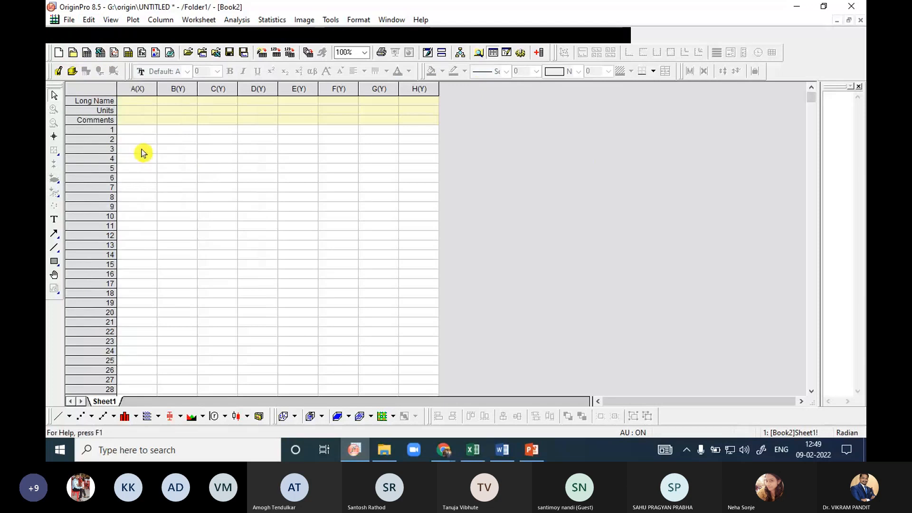
click(135, 134)
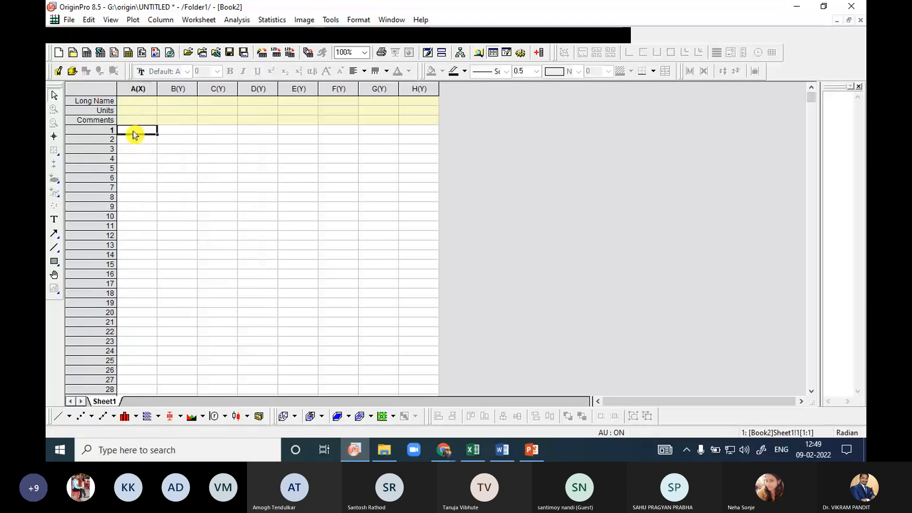
drag(135, 136, 174, 137)
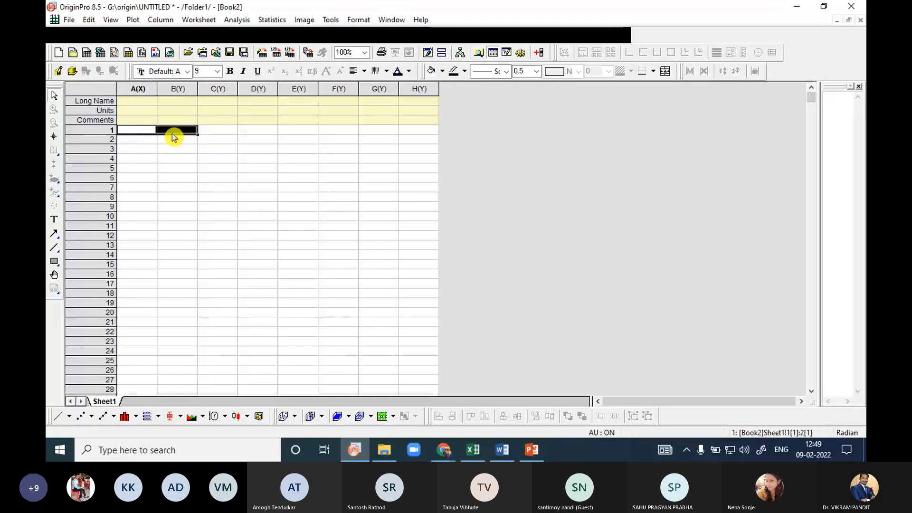
click(513, 152)
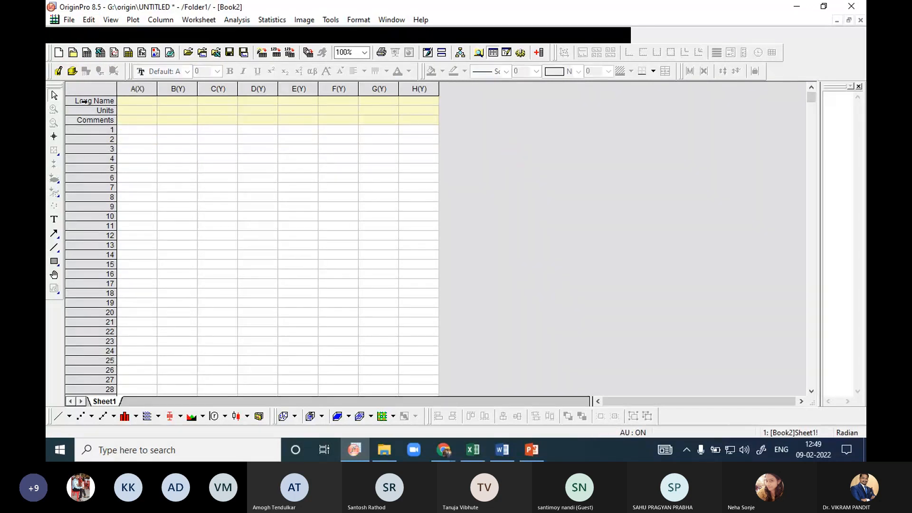
Delete the Long Name, Units and Comments label rows from the worksheet
drag(83, 101, 93, 121)
right_click(145, 117)
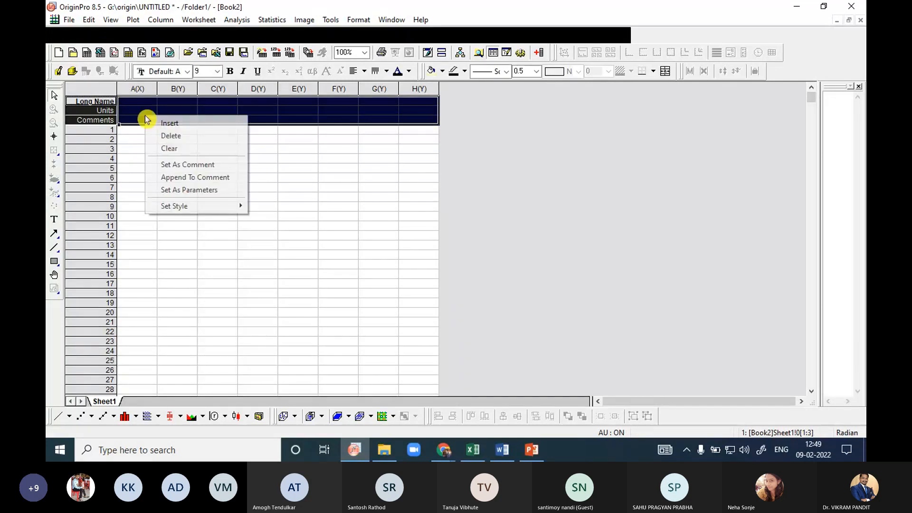
click(176, 136)
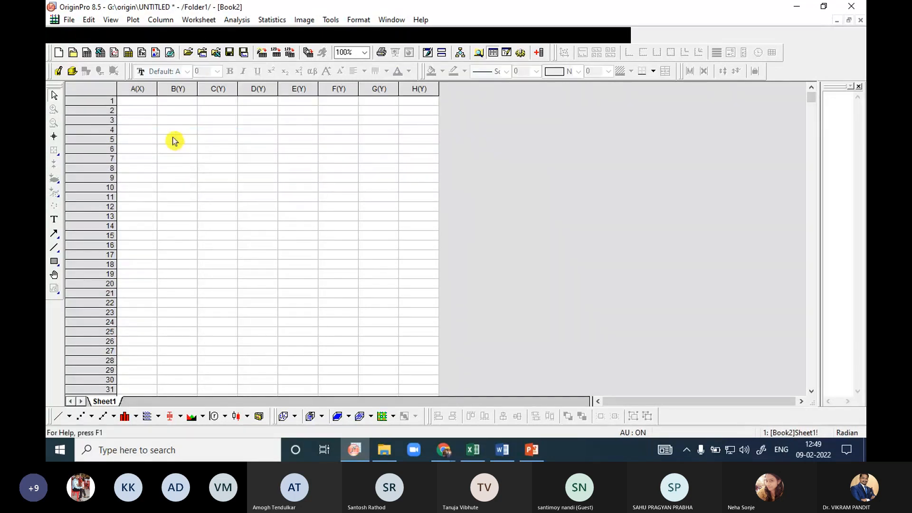
Paste the copied S7 SnO2 data into columns A(X) and B(Y), starting at row 1
drag(136, 89, 172, 93)
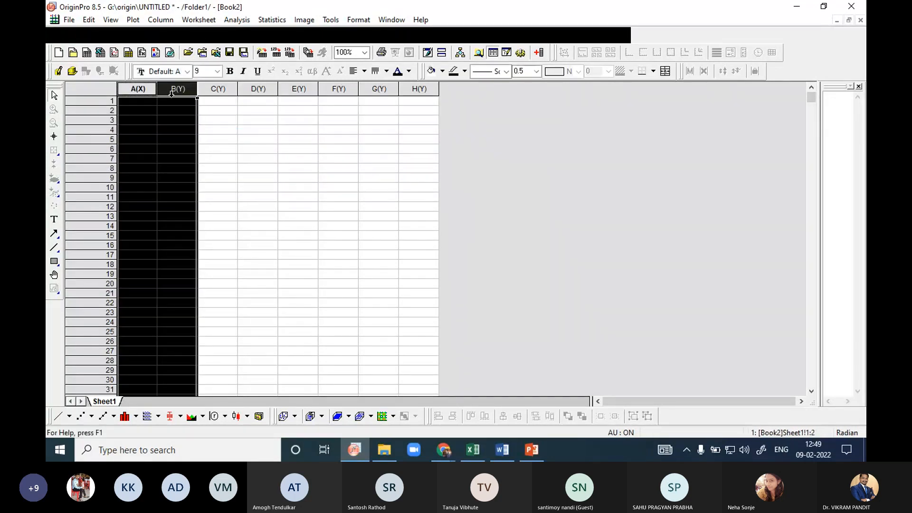
key(ctrl+v)
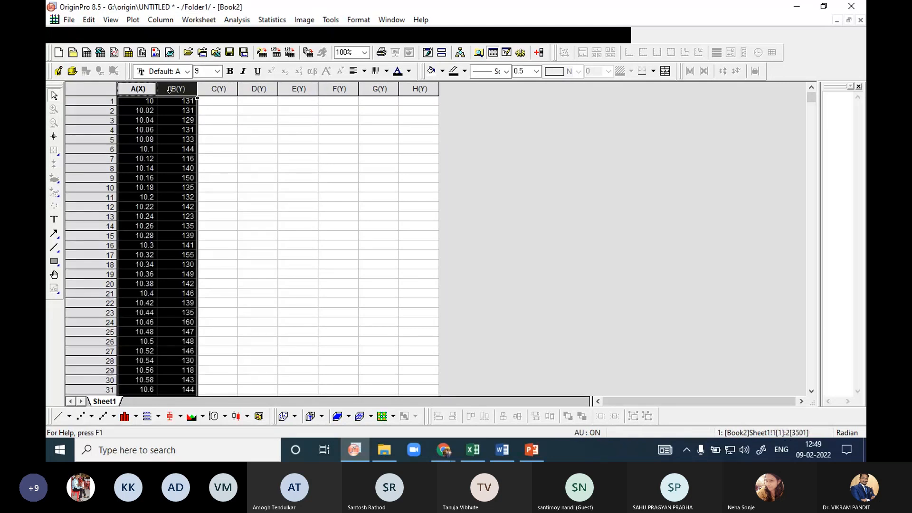
click(576, 221)
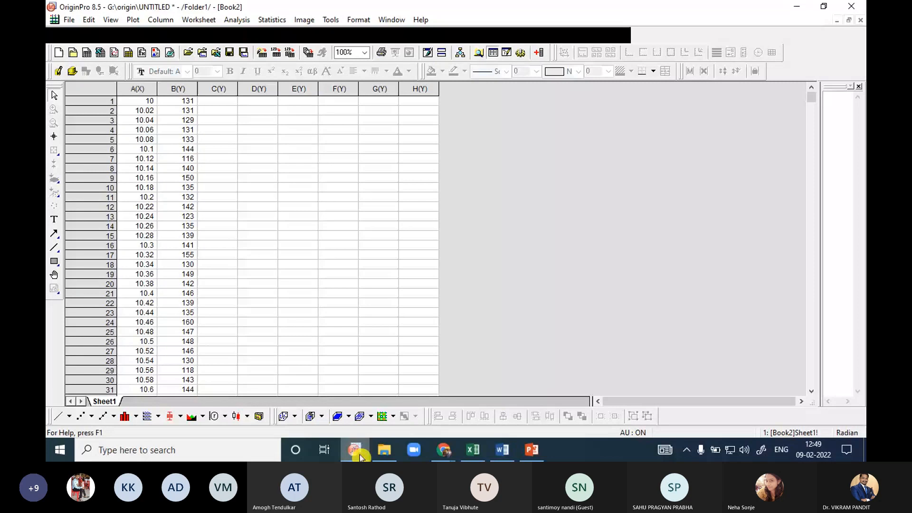
Copy columns A and B from Excel's S10.01 sheet into columns C(Y) and D(Y) of the OriginPro worksheet
click(475, 455)
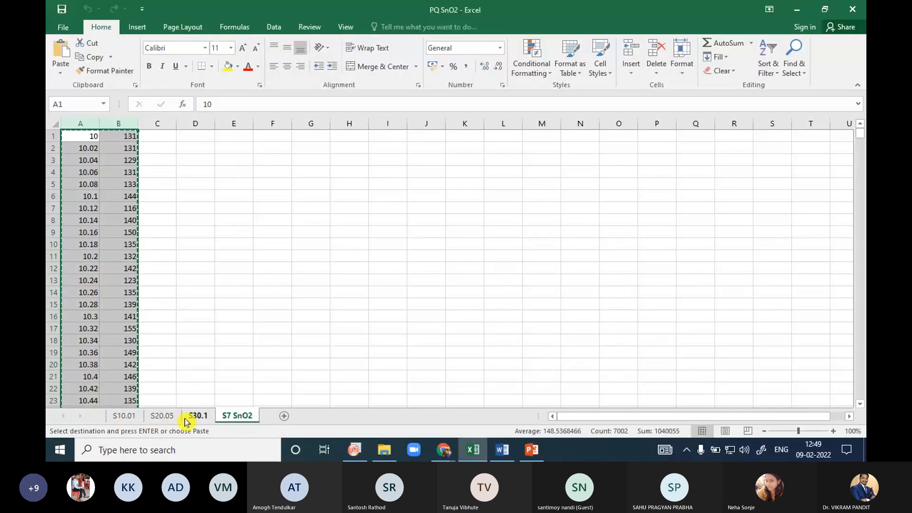
click(124, 417)
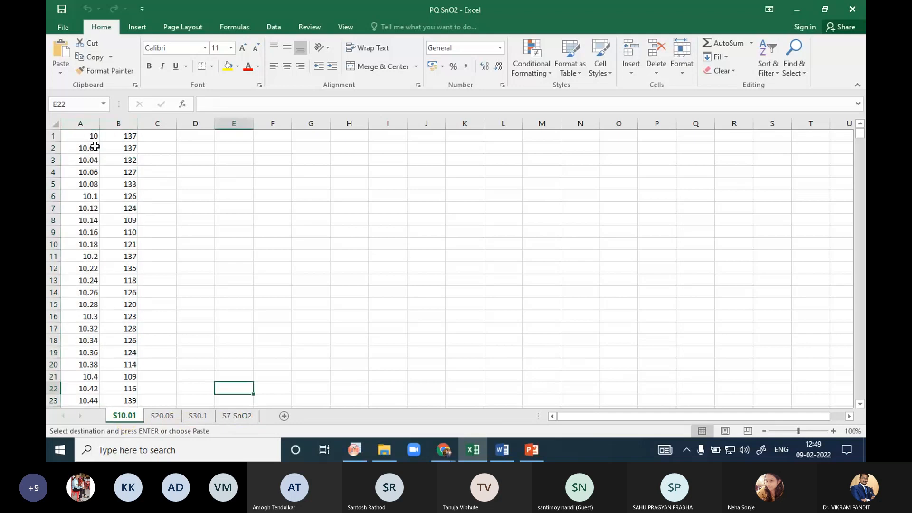
click(164, 417)
click(198, 417)
click(124, 417)
drag(83, 123, 127, 118)
key(ctrl+c)
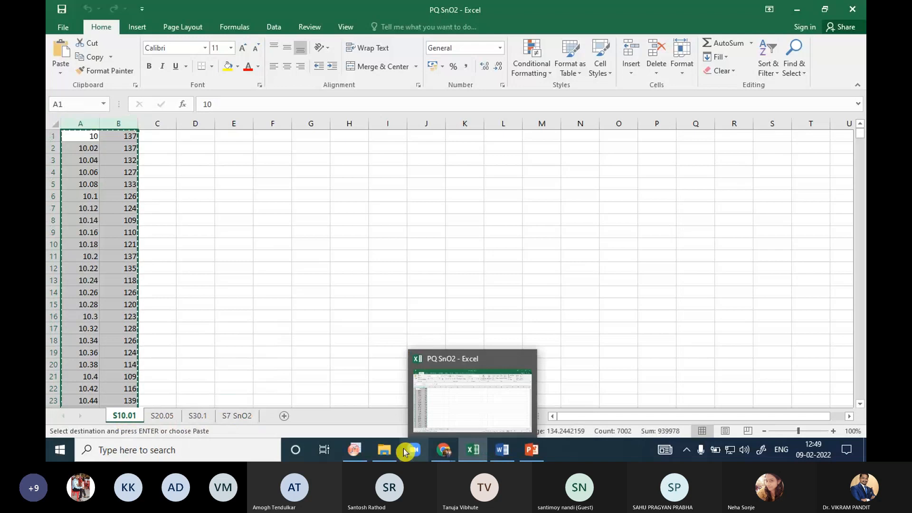
click(354, 449)
drag(218, 88, 242, 86)
key(ctrl+v)
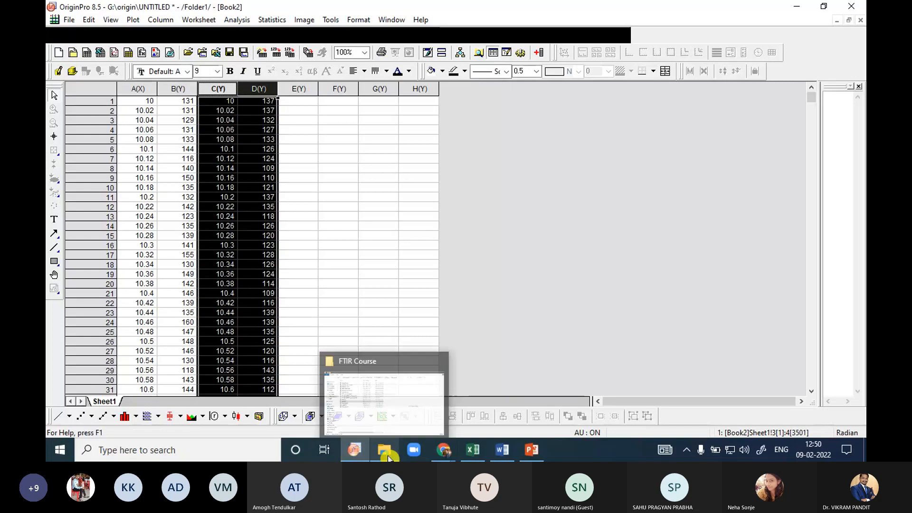
Copy columns A and B from Excel's S20.05 sheet into columns E(Y) and F(Y) of the OriginPro worksheet
click(467, 454)
click(163, 415)
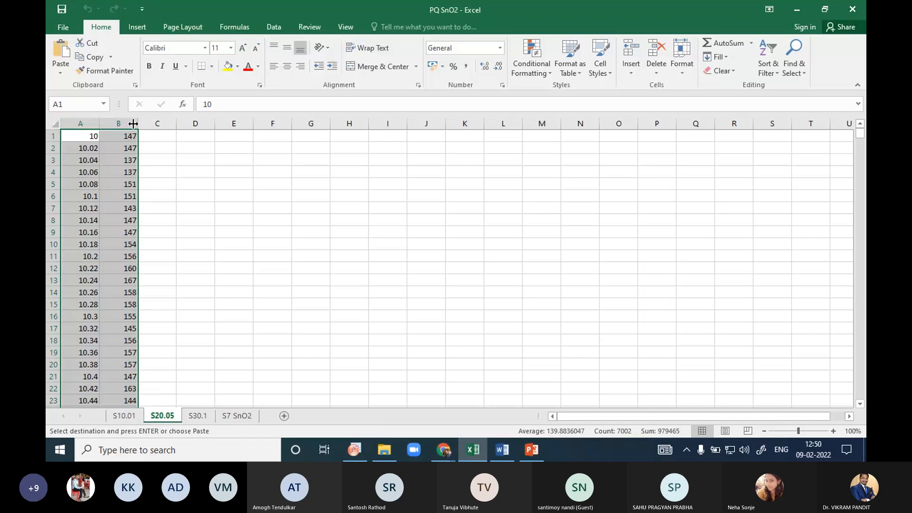
key(ctrl+c)
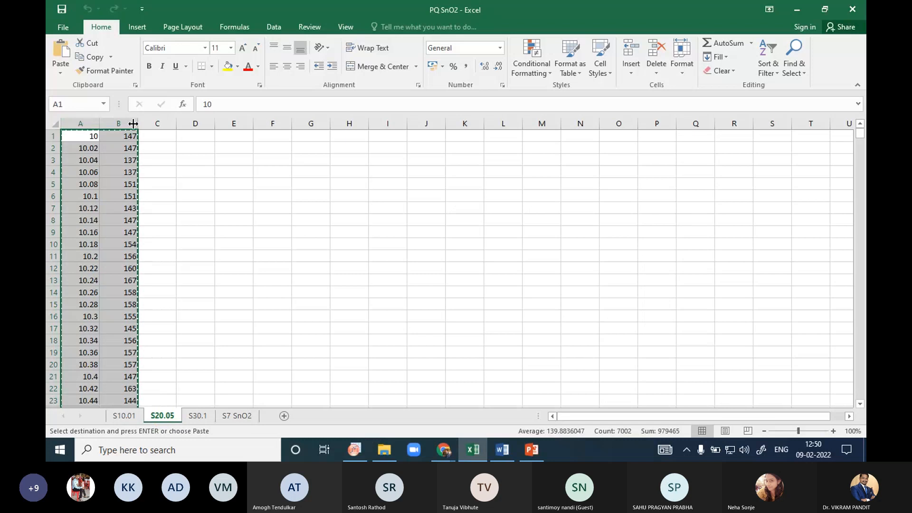
click(355, 450)
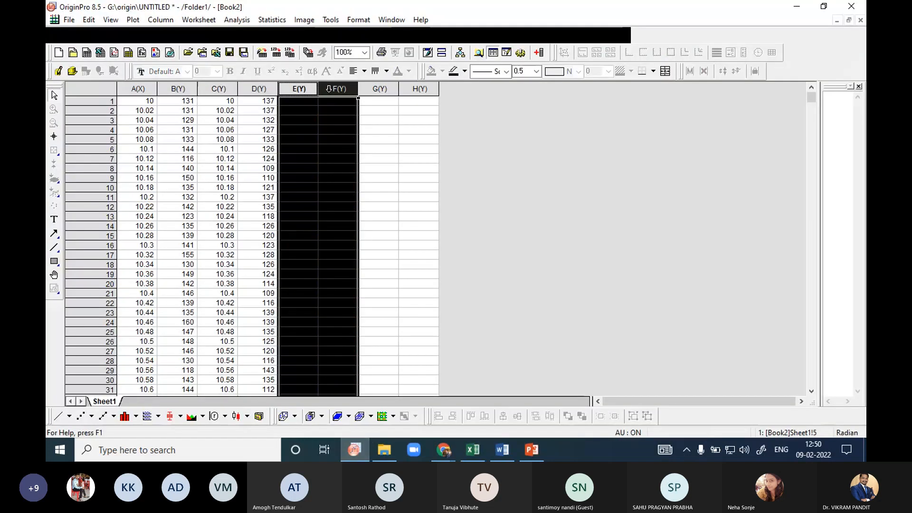
key(ctrl+v)
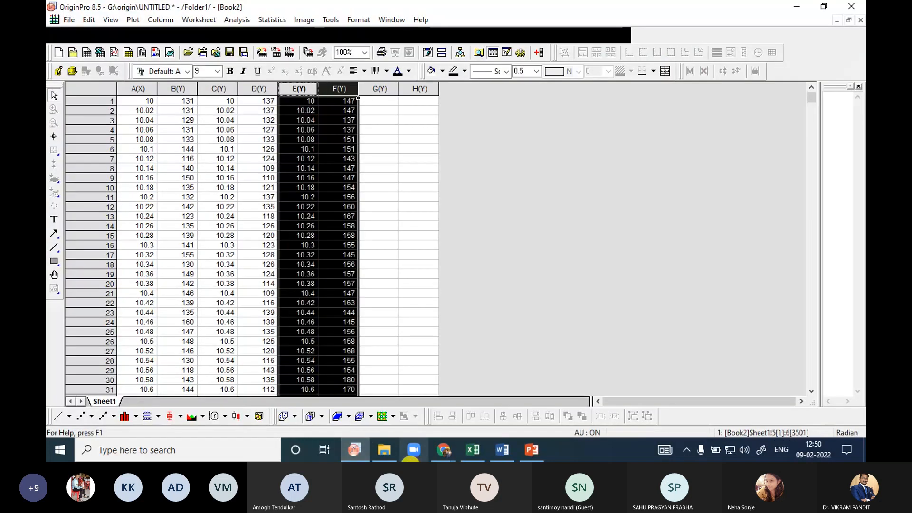
Copy columns A and B from Excel's S30.1 sheet into columns G(Y) and H(Y) of the OriginPro worksheet
click(473, 450)
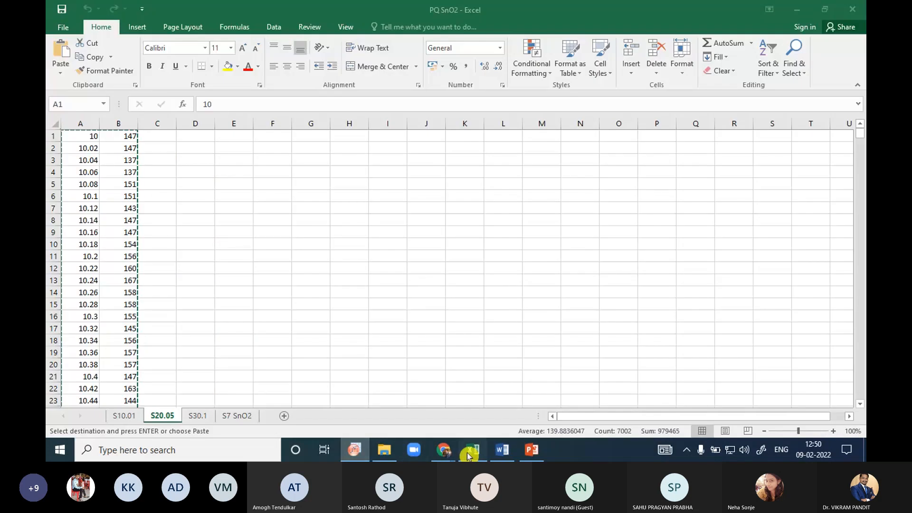
click(200, 416)
drag(90, 123, 110, 122)
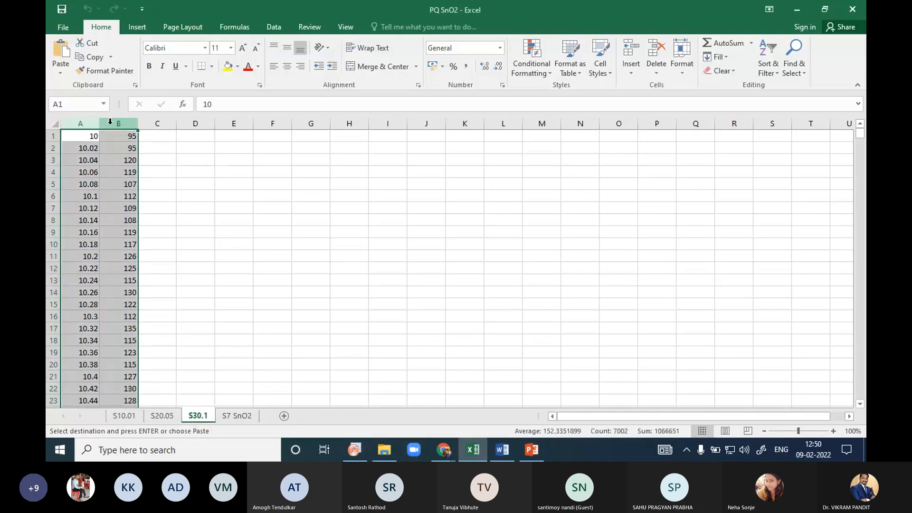
key(ctrl+c)
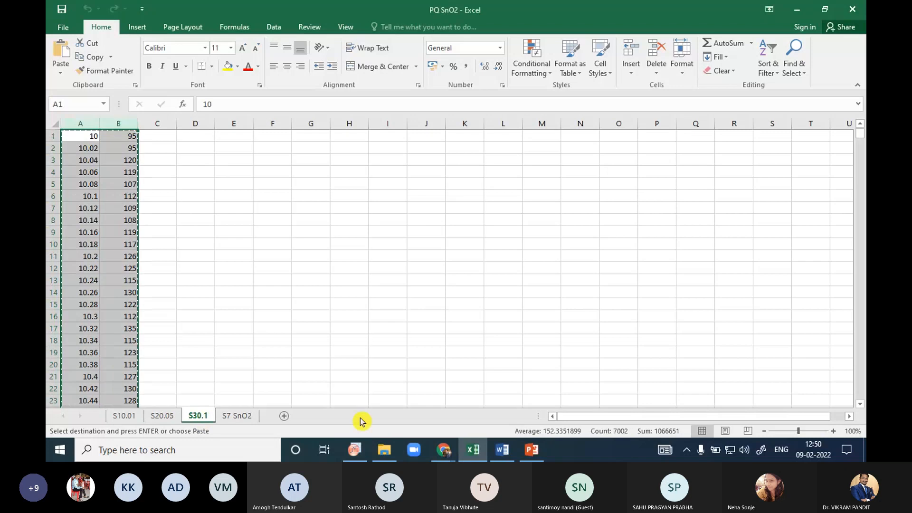
click(356, 451)
drag(379, 89, 409, 90)
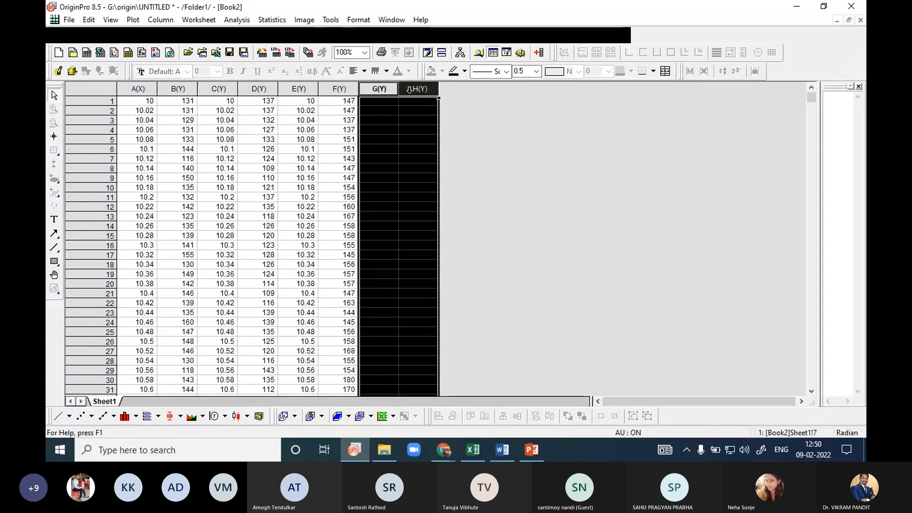
key(ctrl+v)
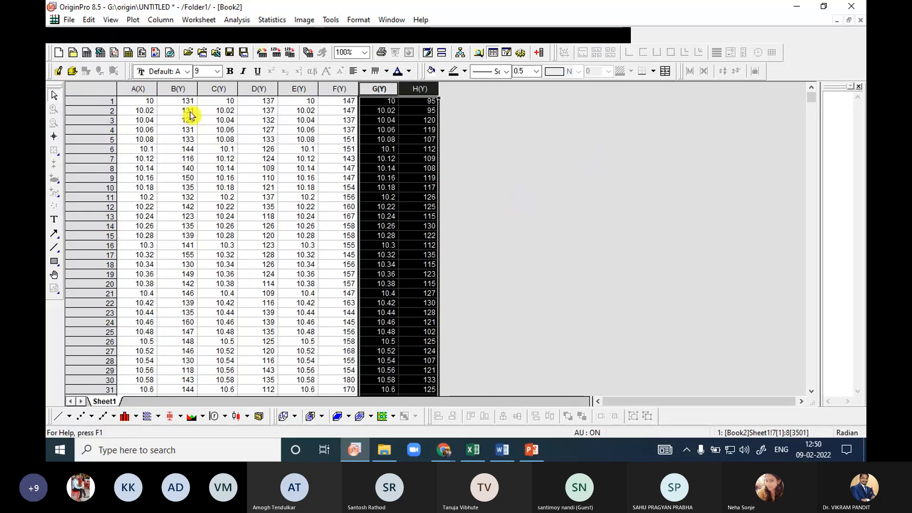
click(537, 177)
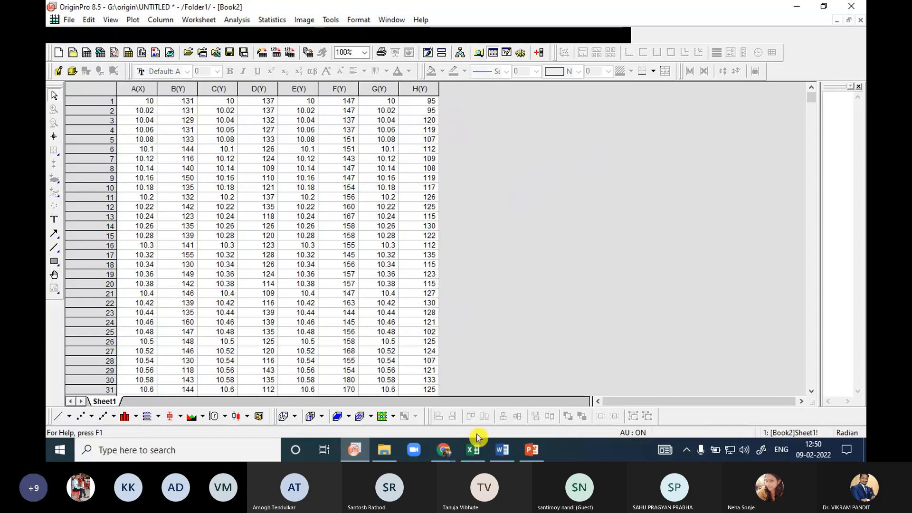
click(481, 453)
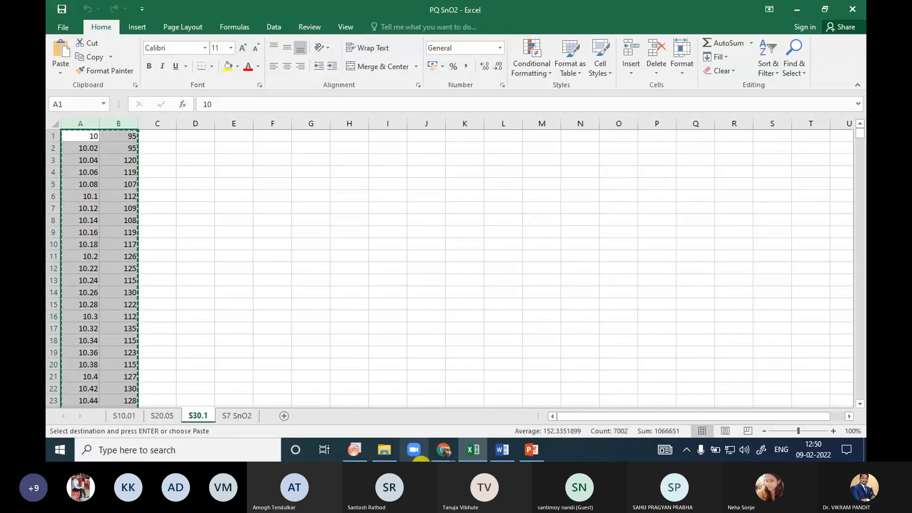
click(355, 449)
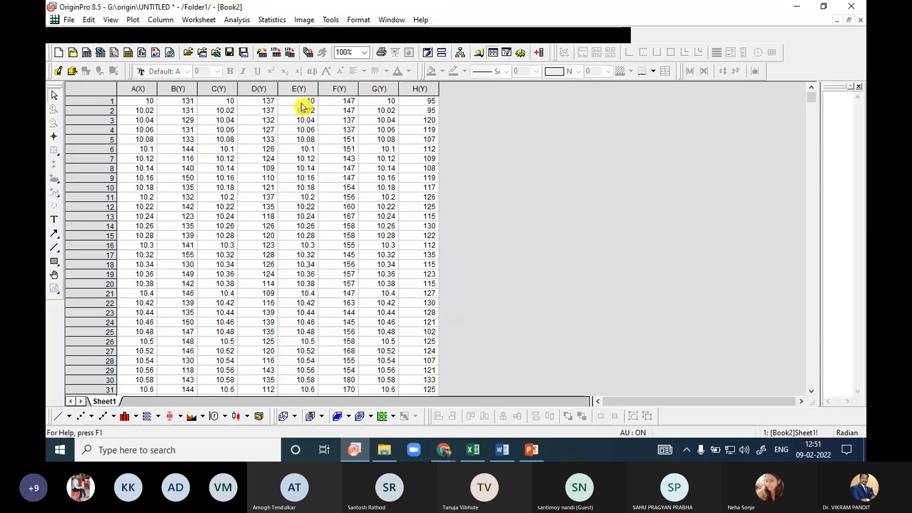
double_click(214, 89)
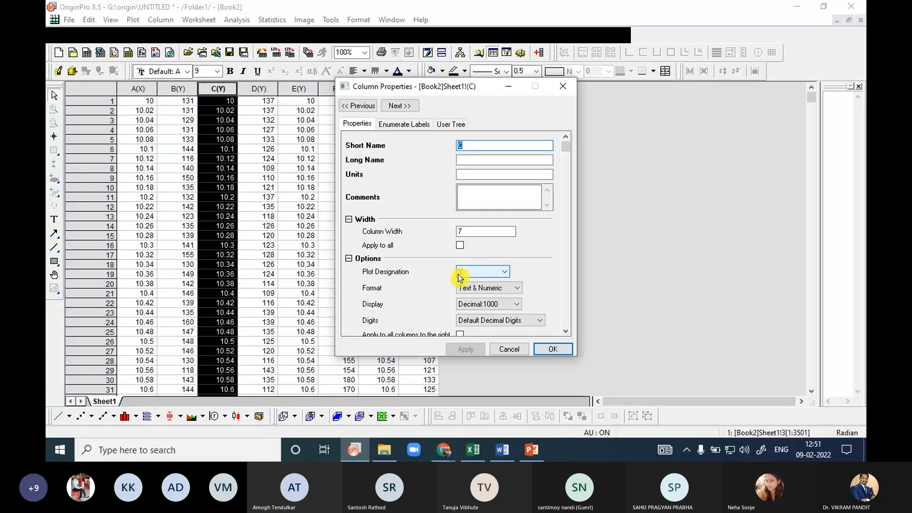
click(562, 87)
click(579, 163)
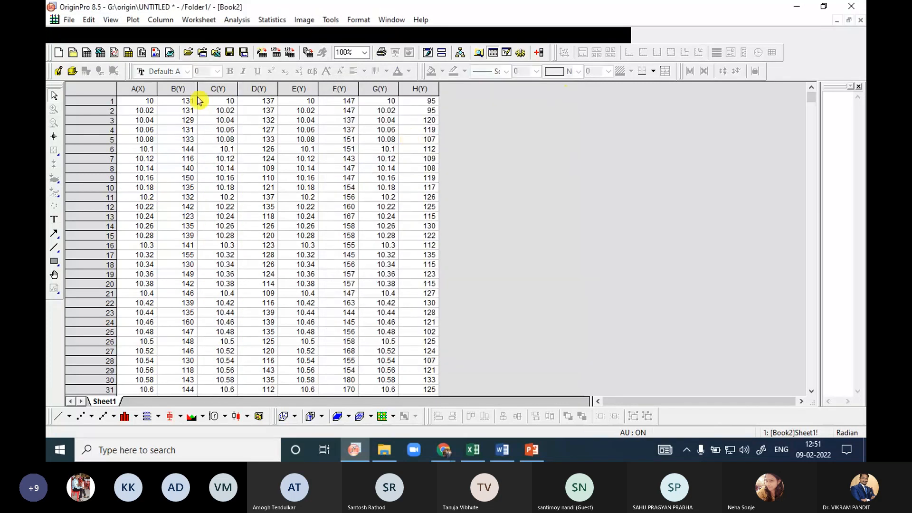
click(207, 87)
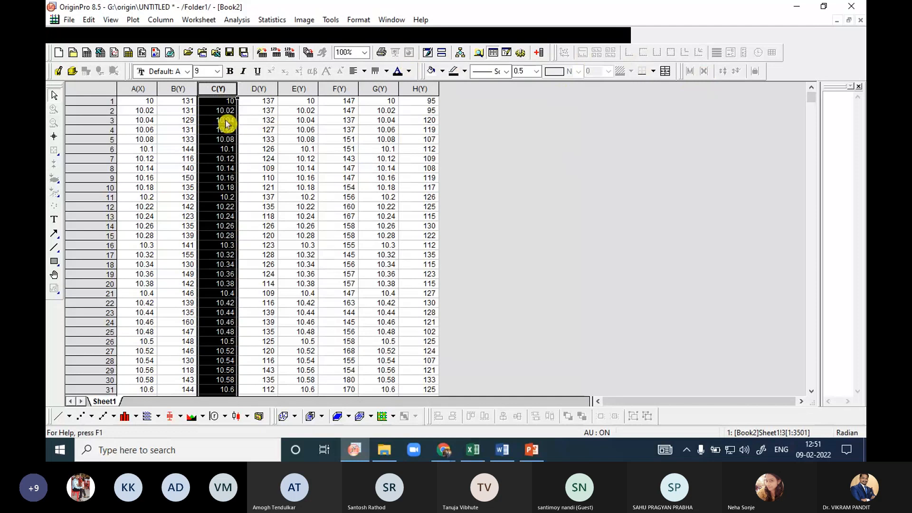
click(691, 171)
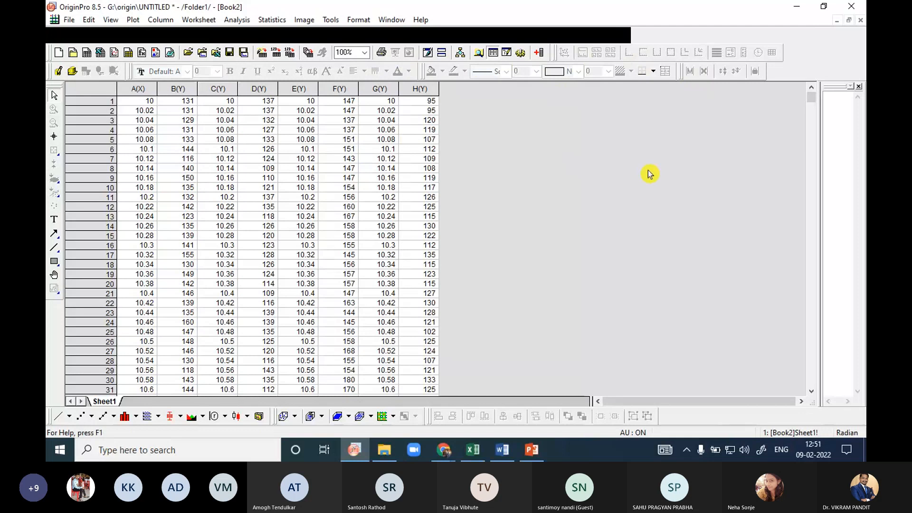
Change the plot designation of column C to X in its column properties
double_click(218, 89)
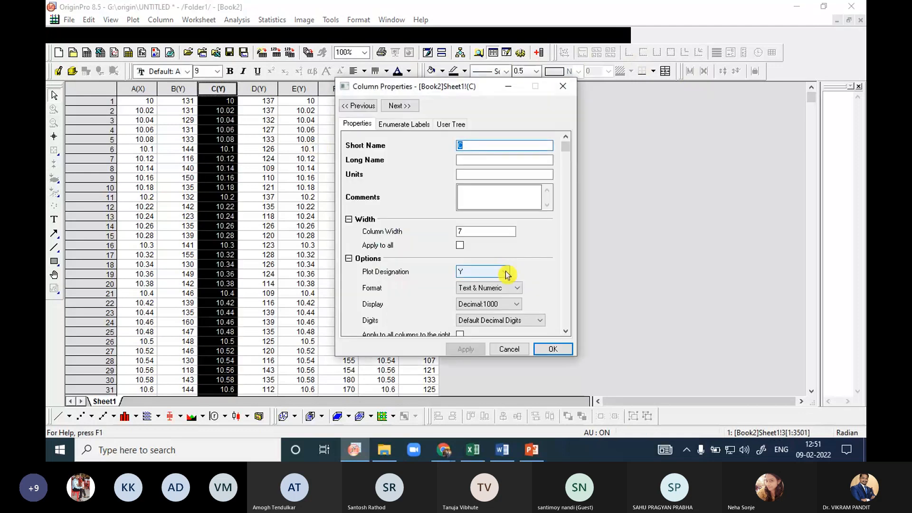
click(506, 273)
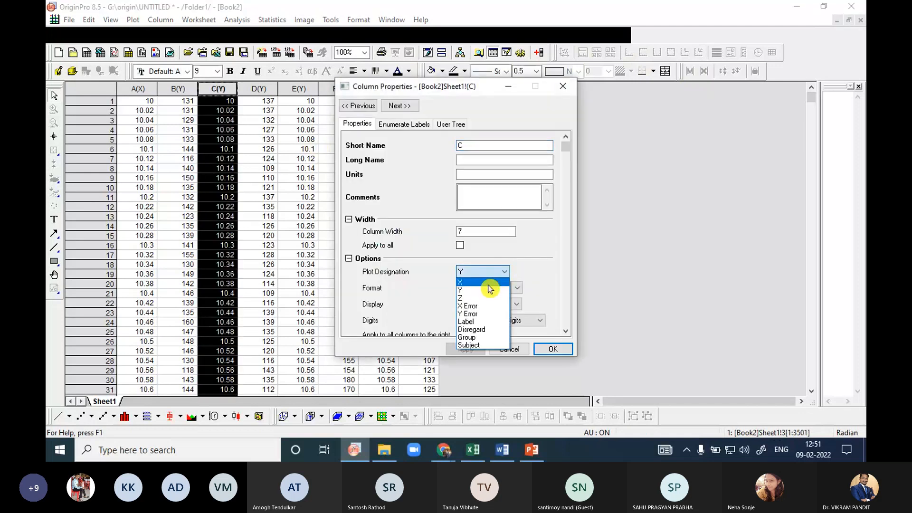
click(491, 283)
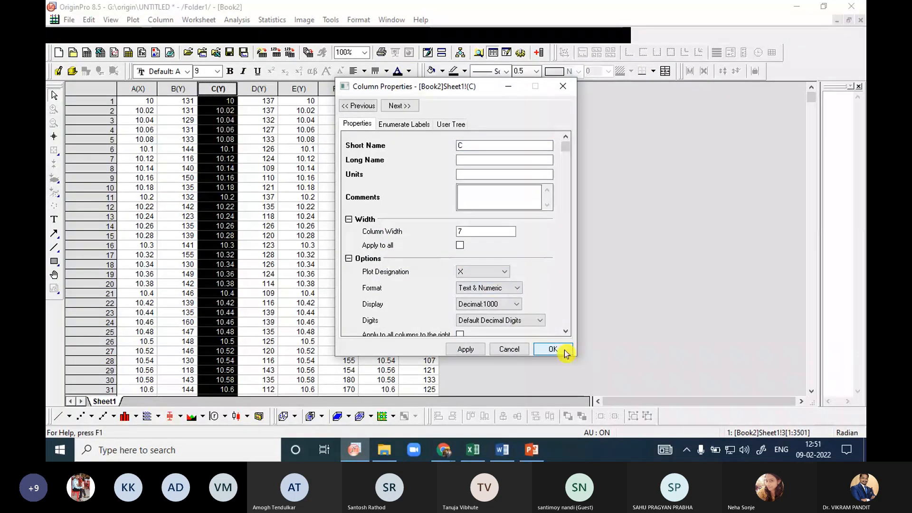
click(565, 352)
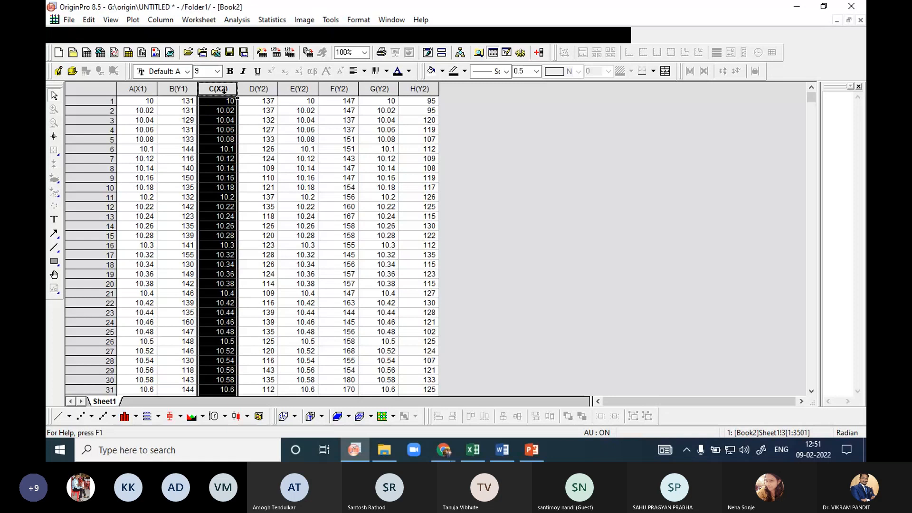
Change the plot designation of column E to X in its column properties
click(293, 88)
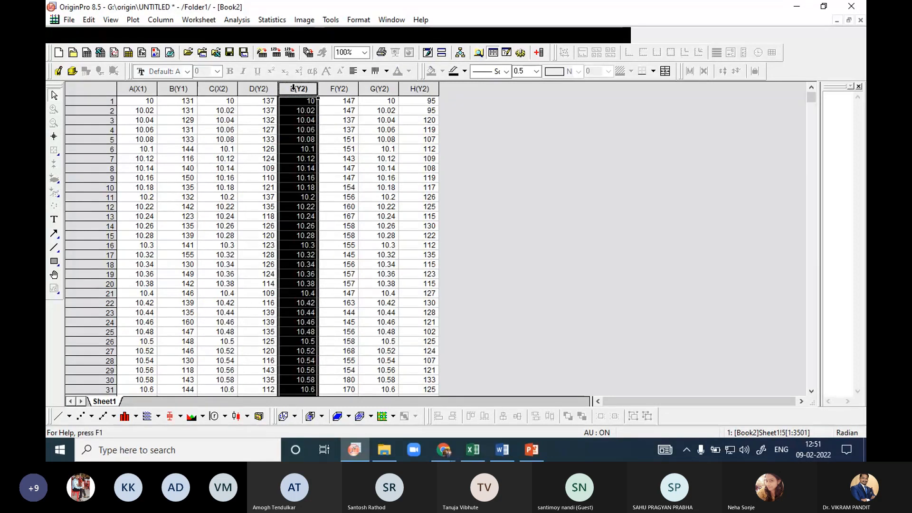
double_click(293, 88)
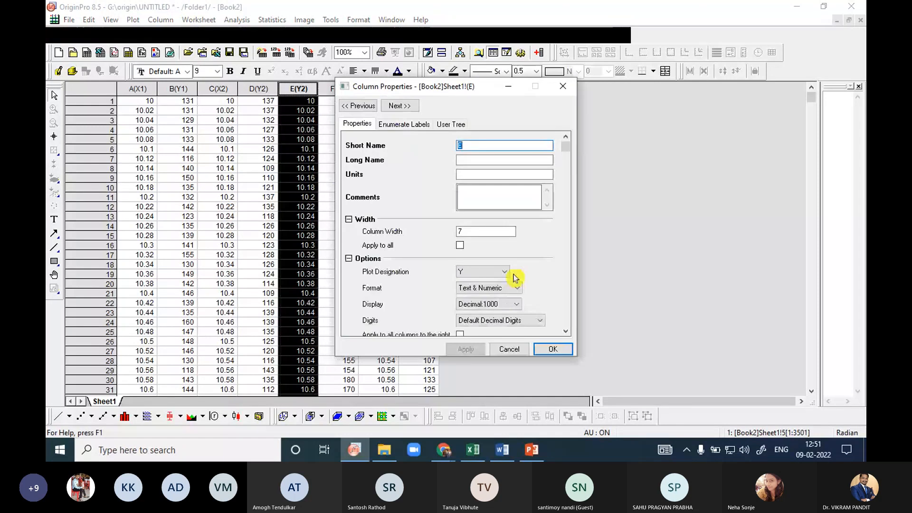
click(504, 272)
click(489, 287)
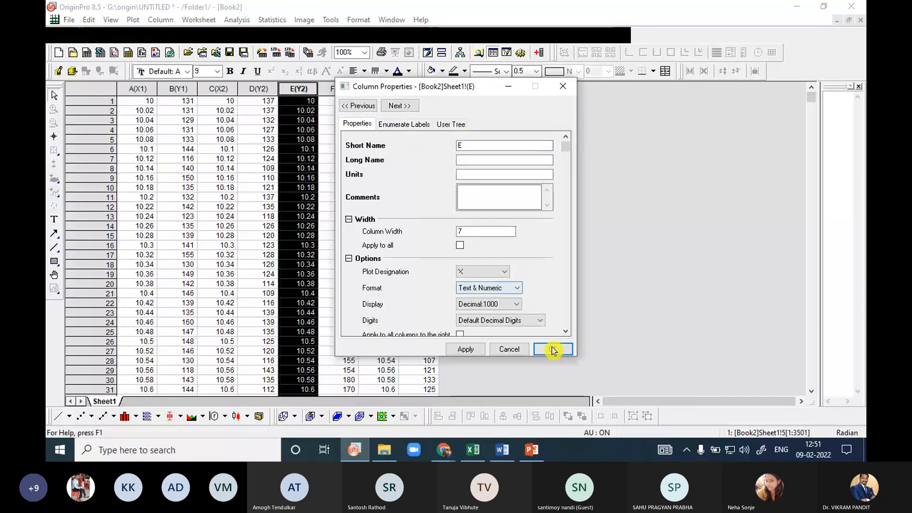
click(552, 350)
Change the plot designation of column G to X and clear the column selection
click(390, 89)
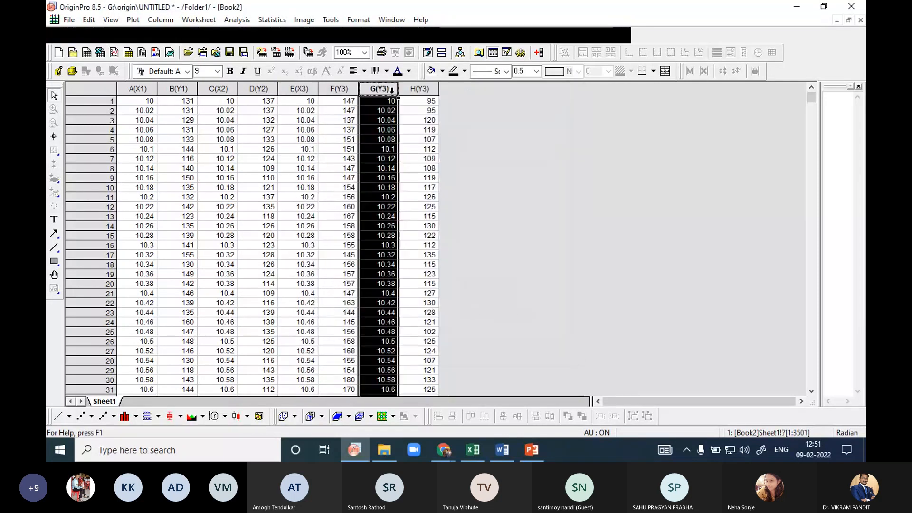
double_click(391, 90)
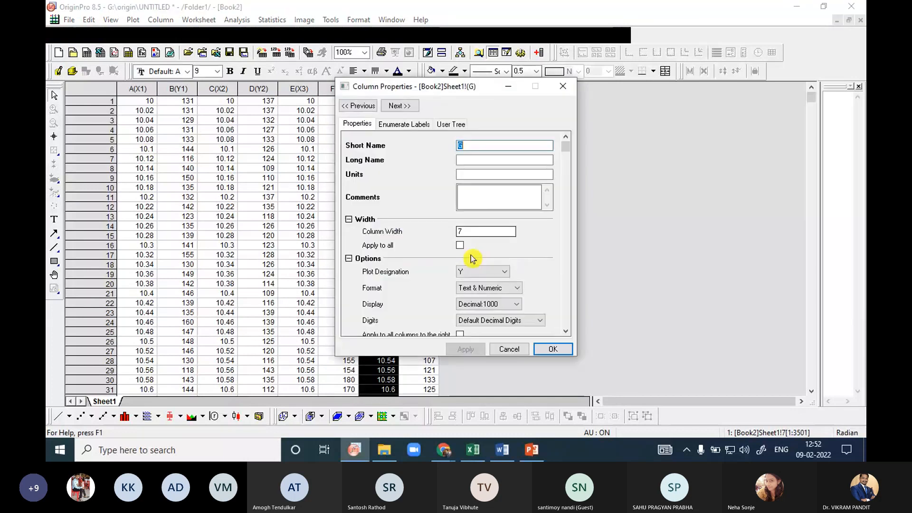
click(505, 276)
click(493, 285)
click(552, 349)
click(559, 279)
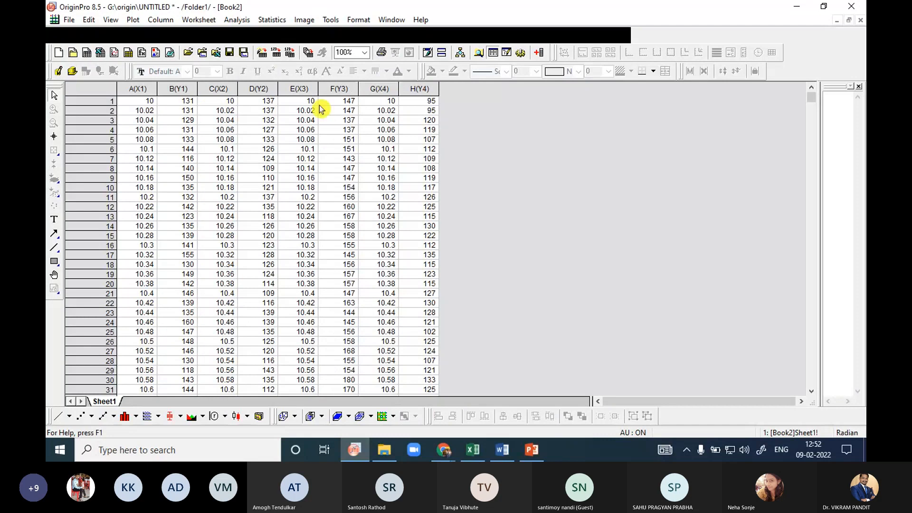
Plot columns A(X1) and B(Y1) as a single line graph and delete that graph again
drag(141, 89, 179, 89)
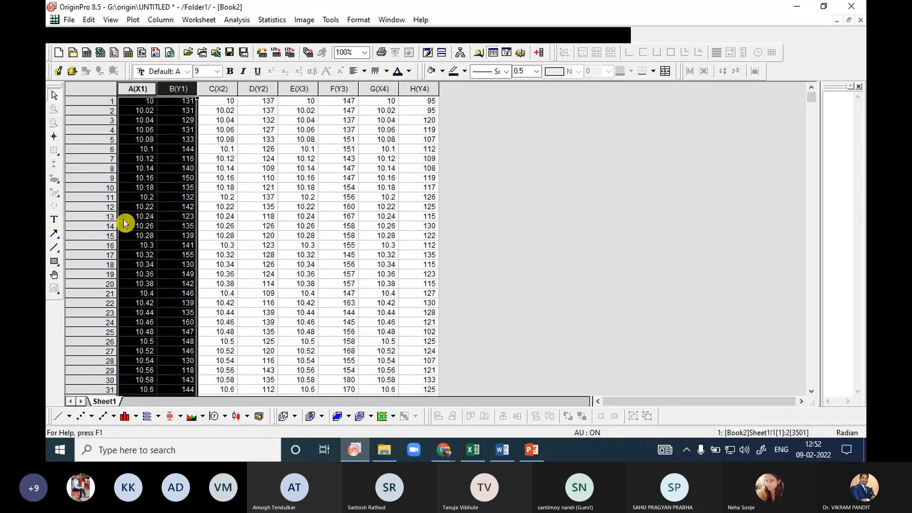
click(60, 418)
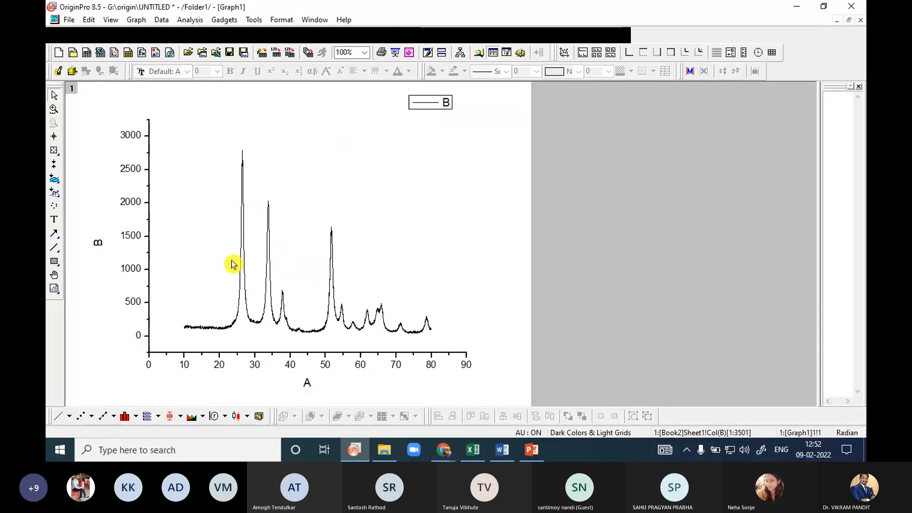
click(861, 22)
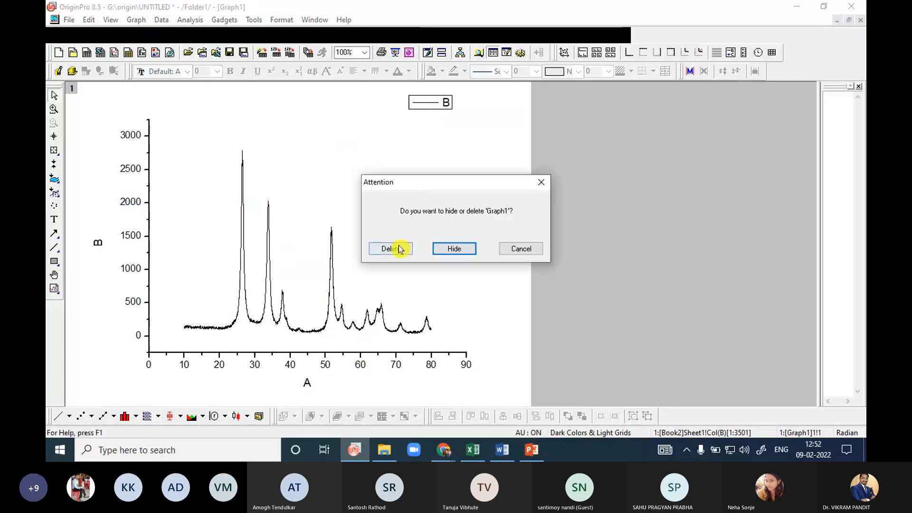
click(391, 248)
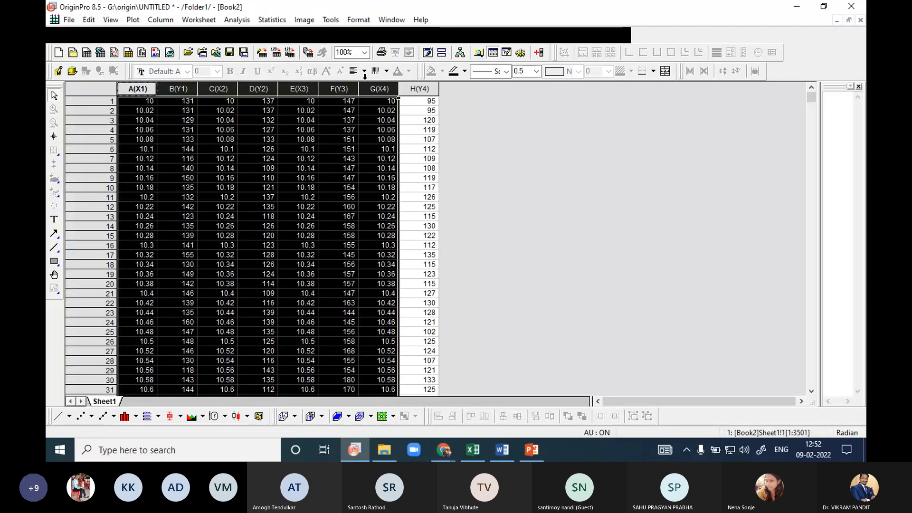
drag(364, 76, 418, 82)
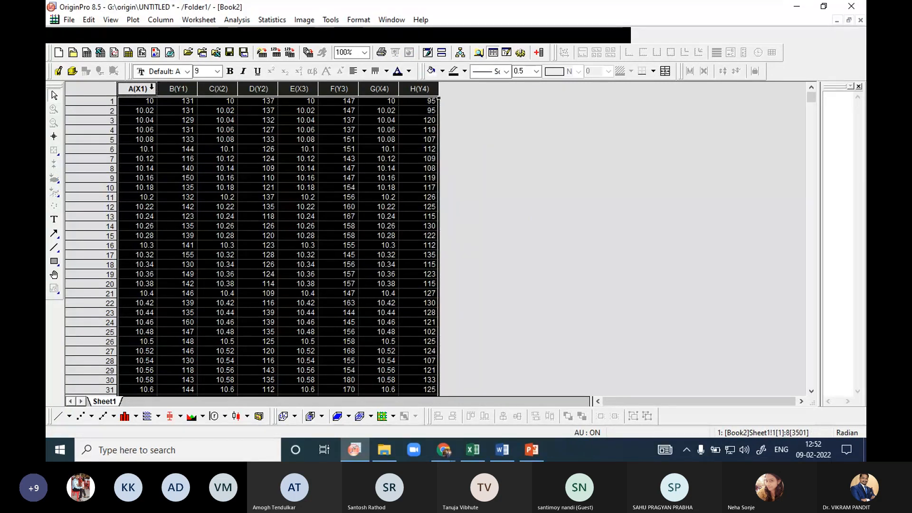
click(69, 417)
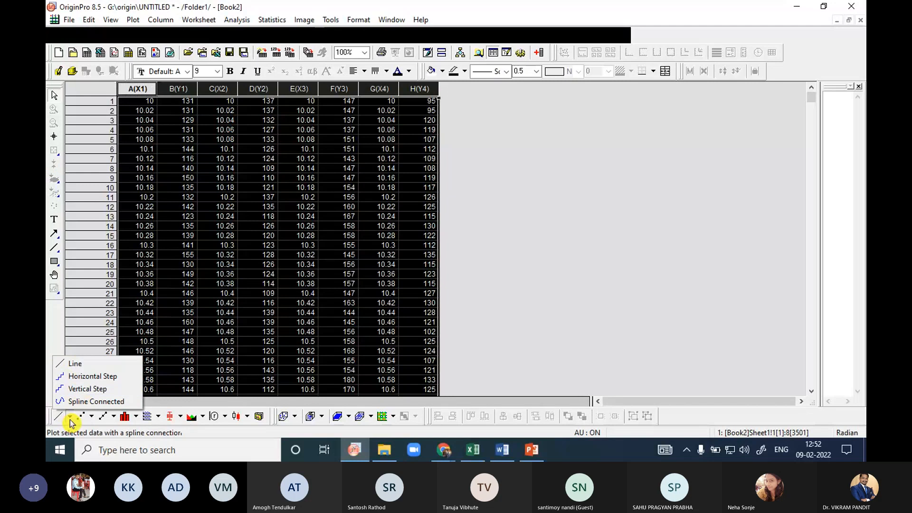
click(159, 417)
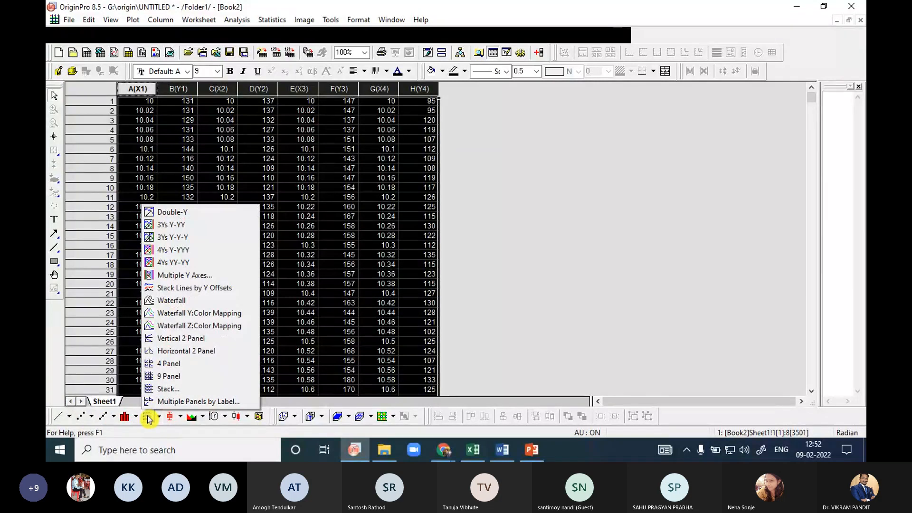
click(149, 419)
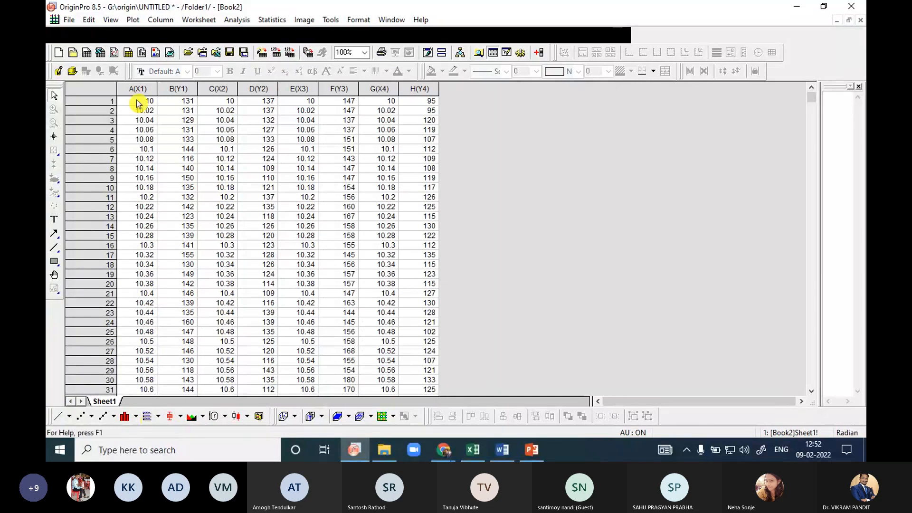
Plot all columns A to H as a stacked line graph with one plot in each of four layers, previewing it automatically
key(ctrl+a)
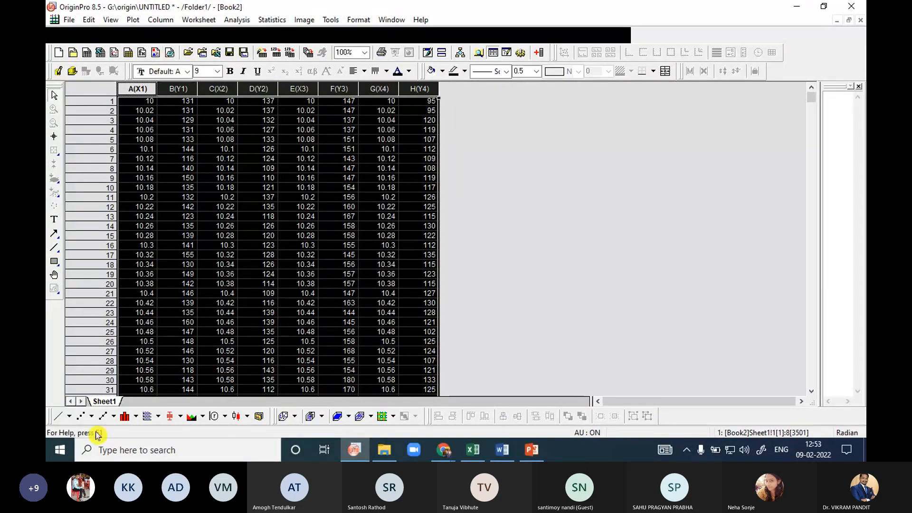
click(148, 417)
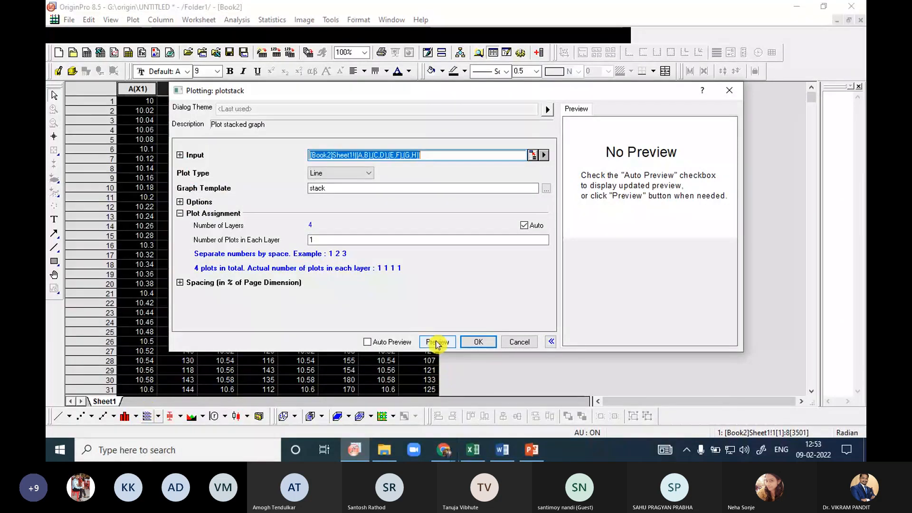
click(367, 342)
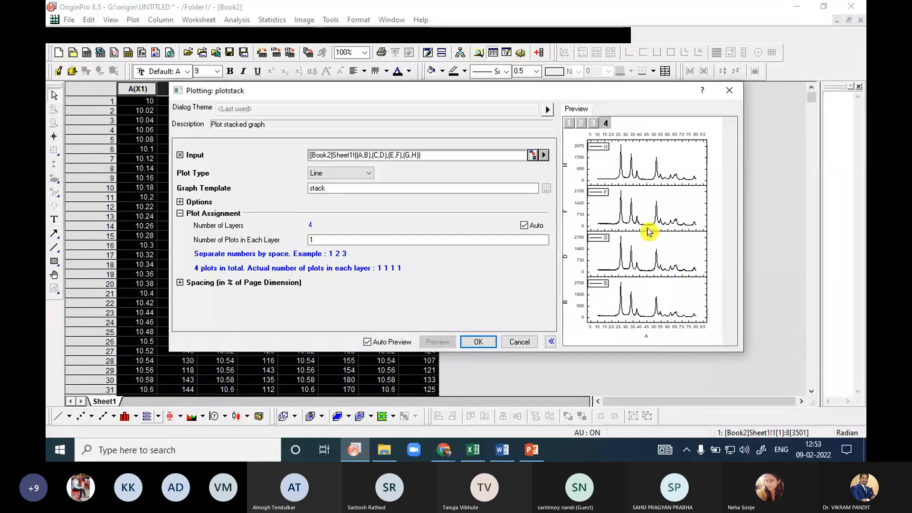
click(478, 341)
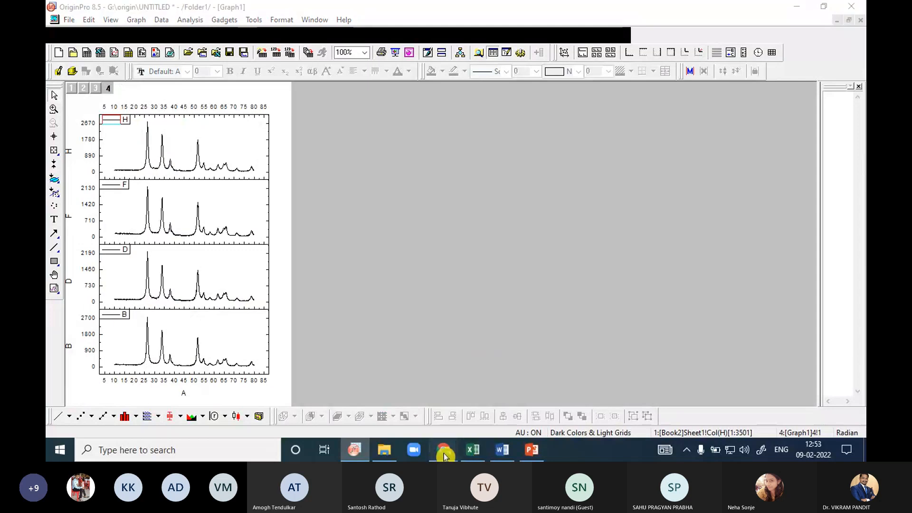
Switch to Chrome, examine the example Y-offset and stacked-lines graphs among the image results, and return to OriginPro
click(444, 450)
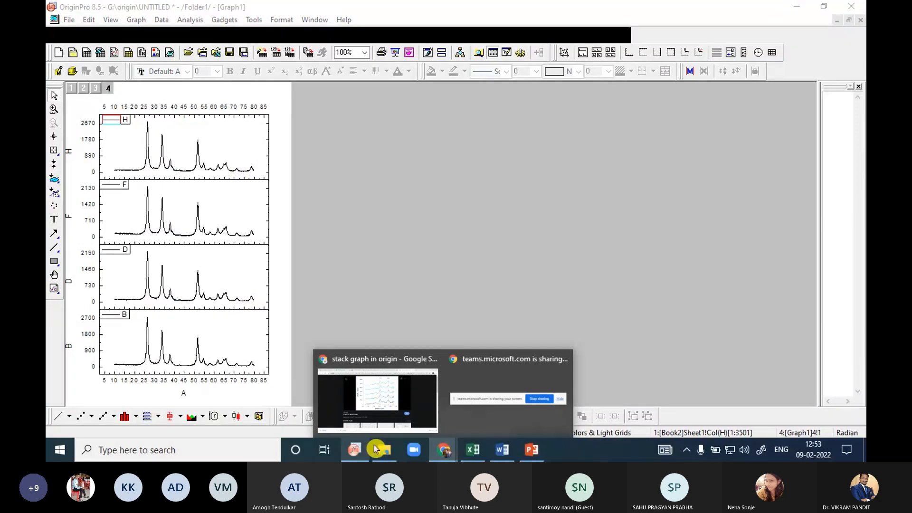
click(389, 403)
click(551, 10)
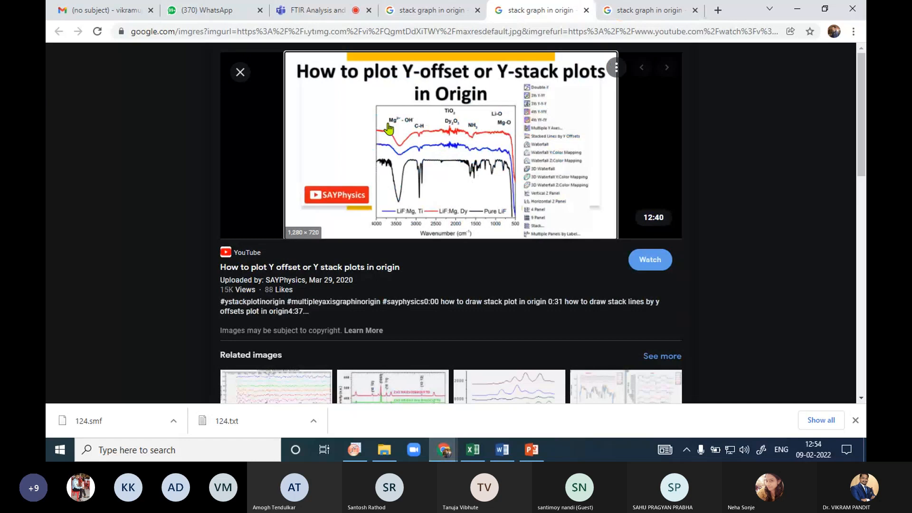
key(ctrl+Tab)
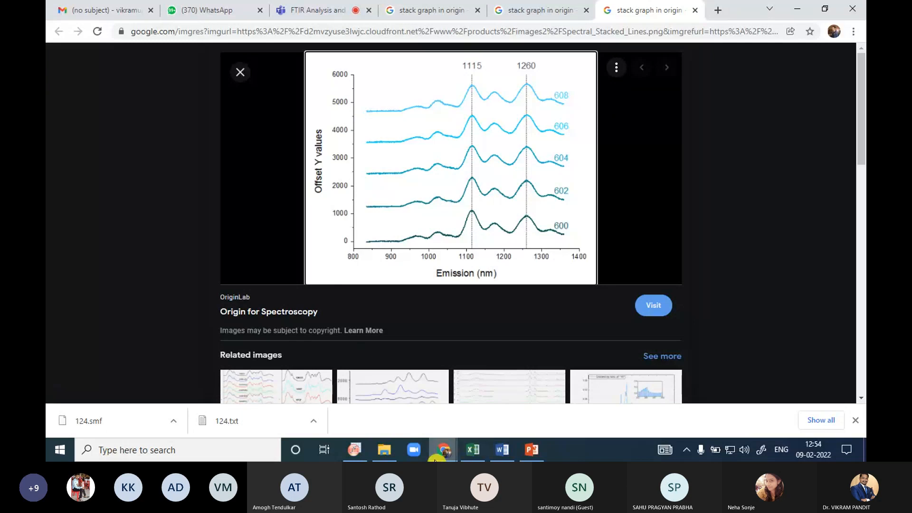
click(354, 449)
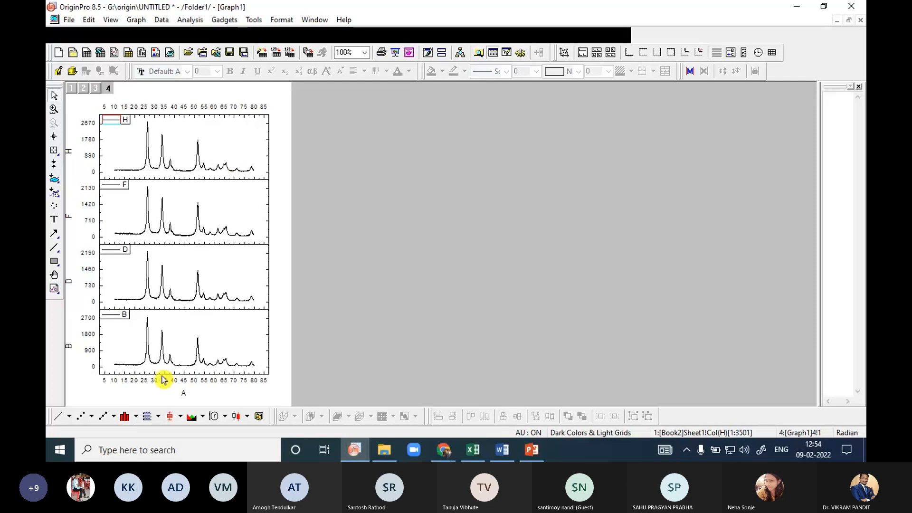
Delete the B, D, F and H legends from the four layers of the stacked graph
click(197, 309)
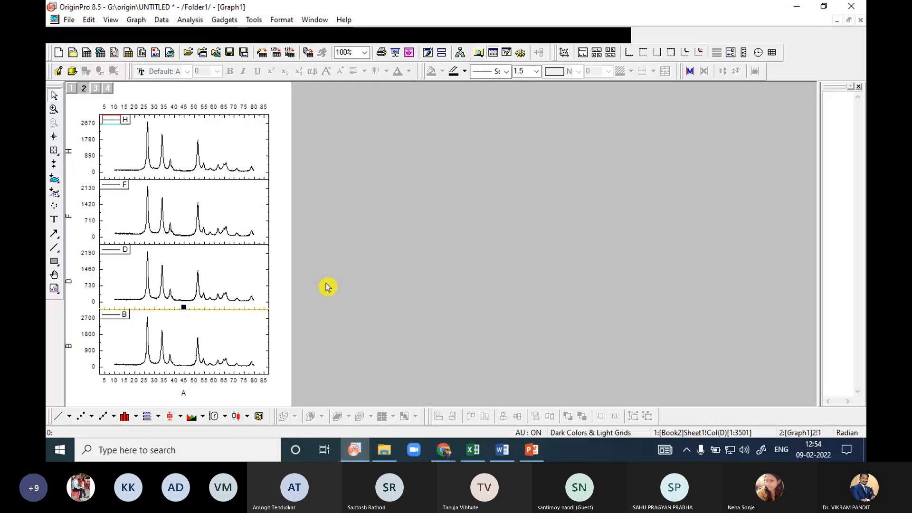
click(327, 324)
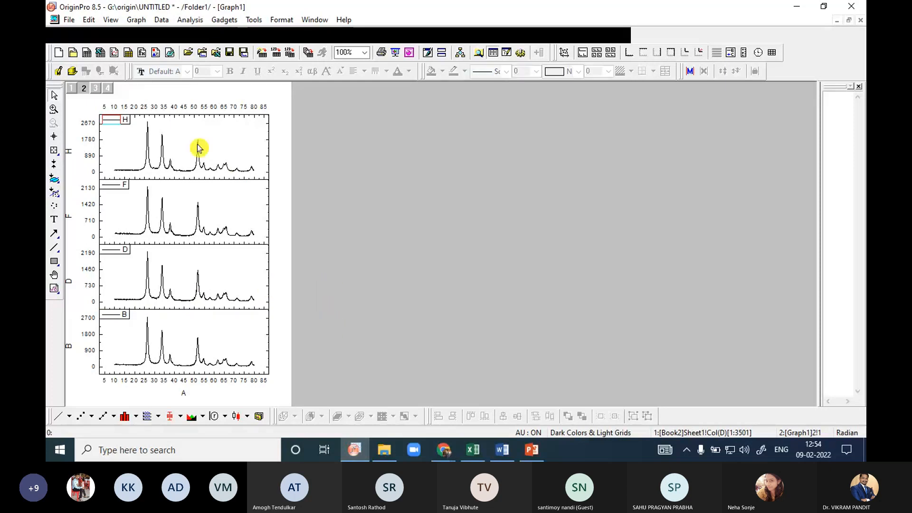
click(127, 318)
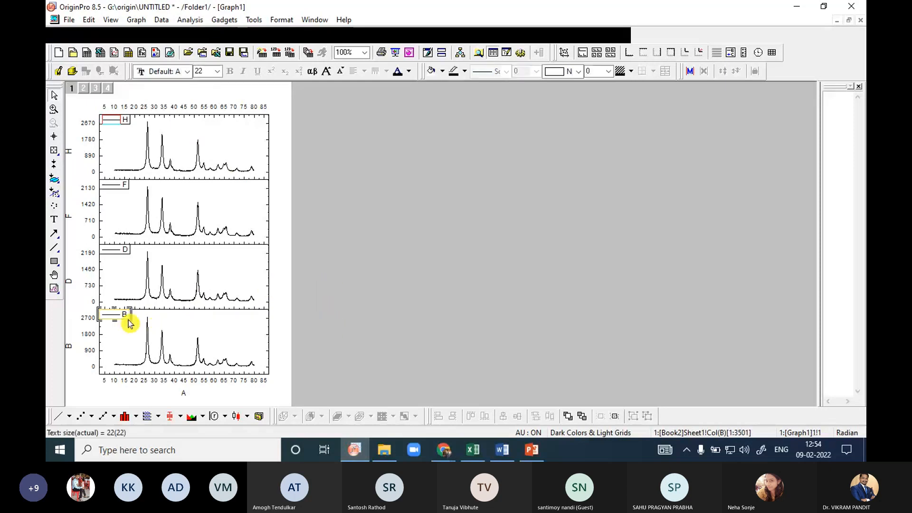
click(127, 256)
click(127, 197)
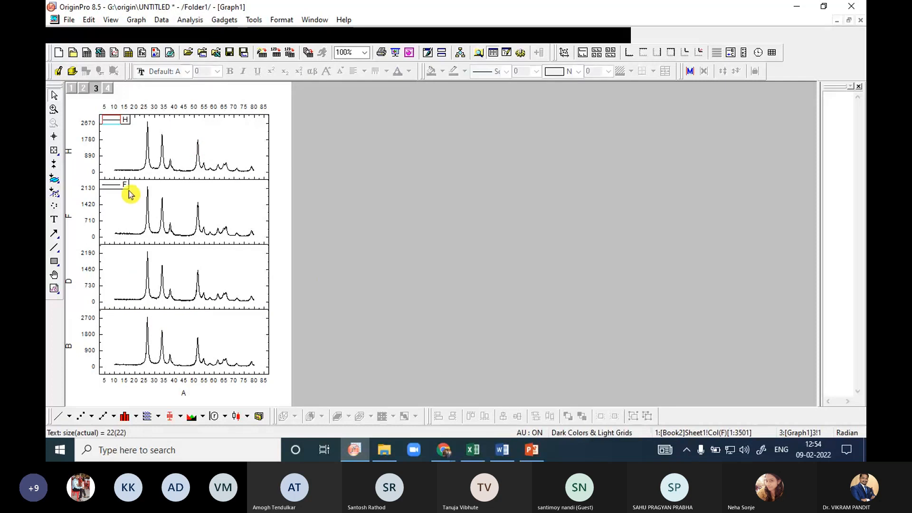
click(127, 189)
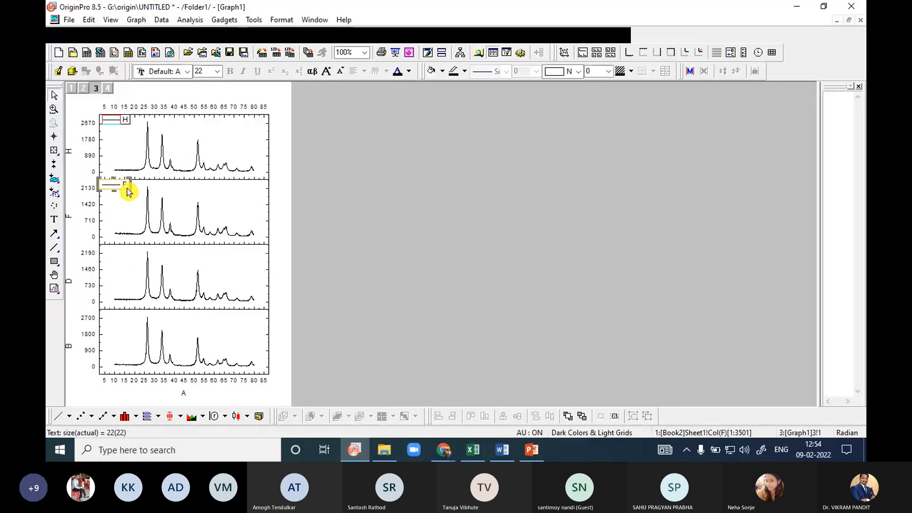
key(Delete)
click(122, 124)
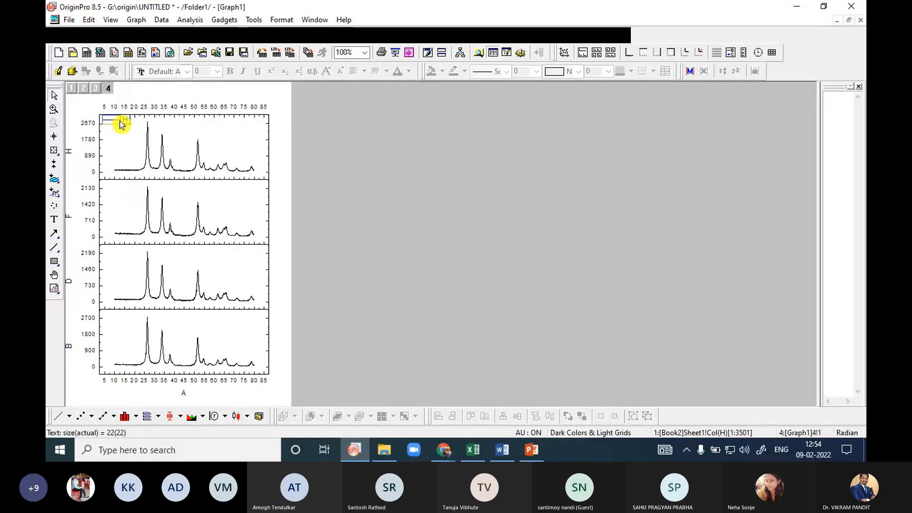
click(121, 124)
key(Delete)
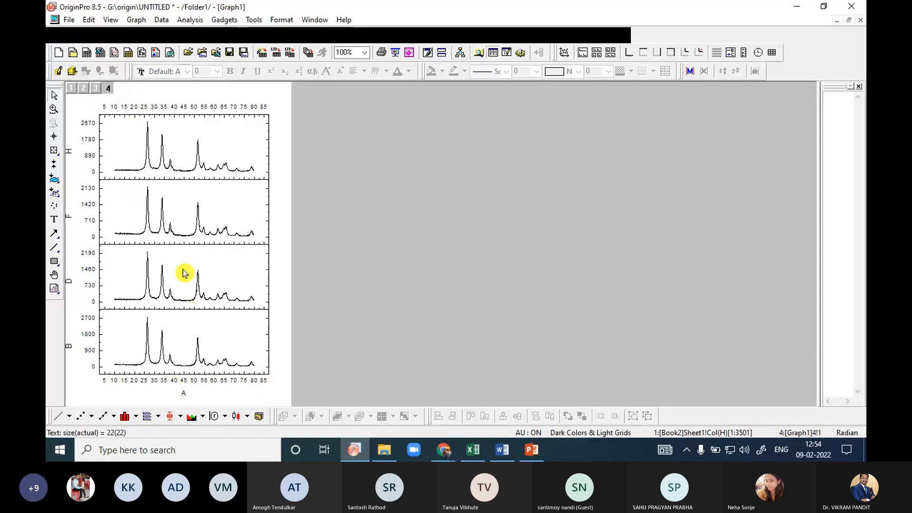
Set the X axis scale of the stacked graph to run from 10 to 80
double_click(129, 383)
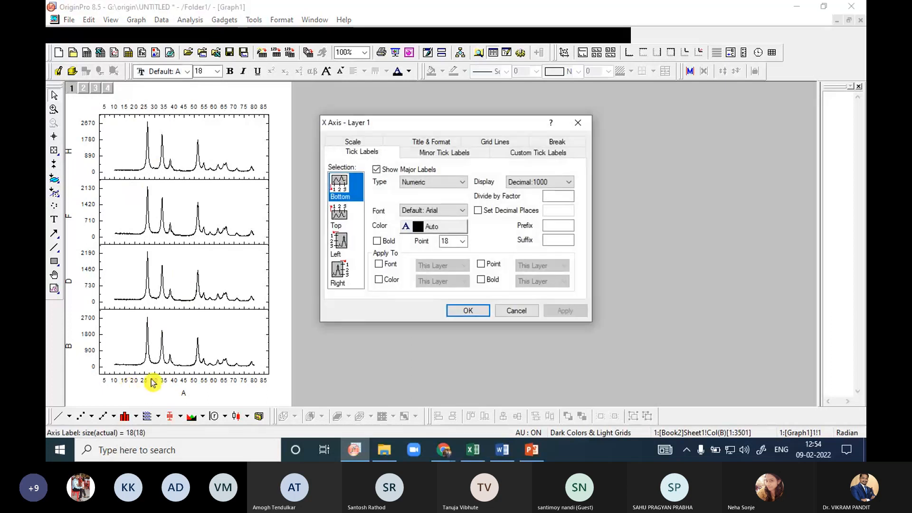
click(352, 143)
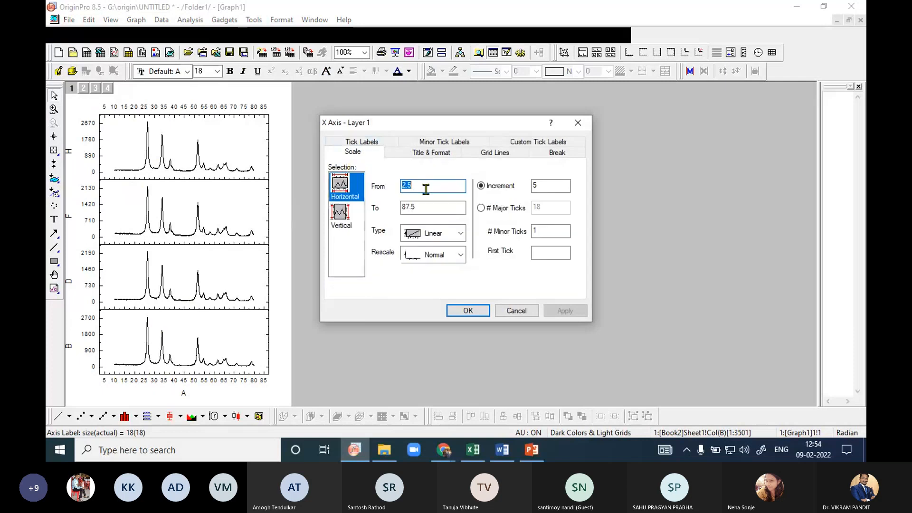
text(10)
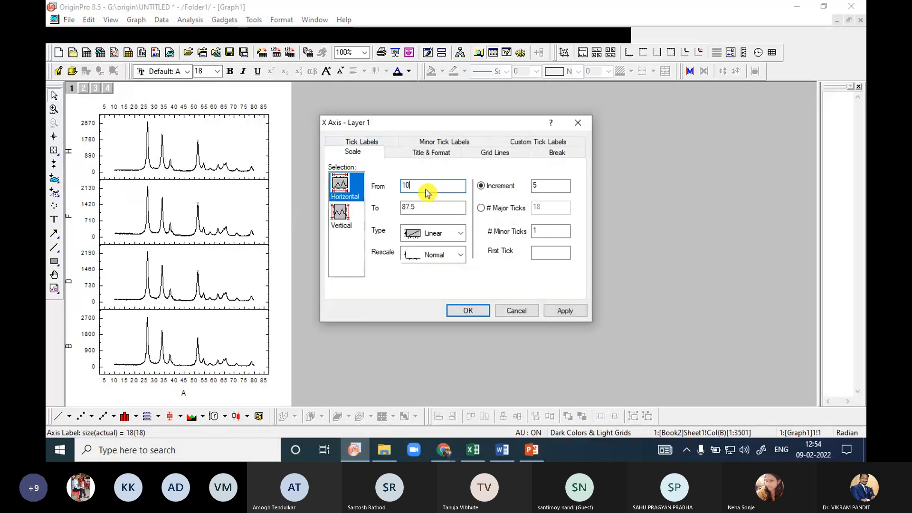
key(Tab)
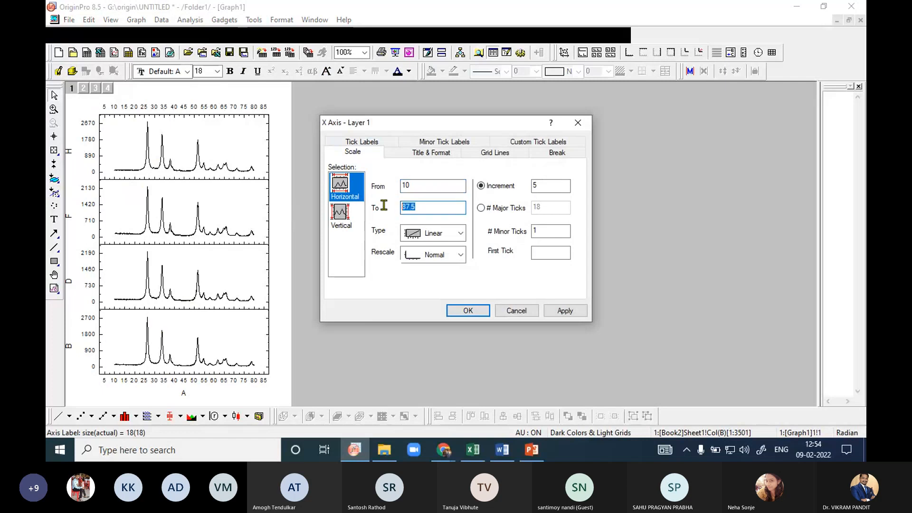
text(80)
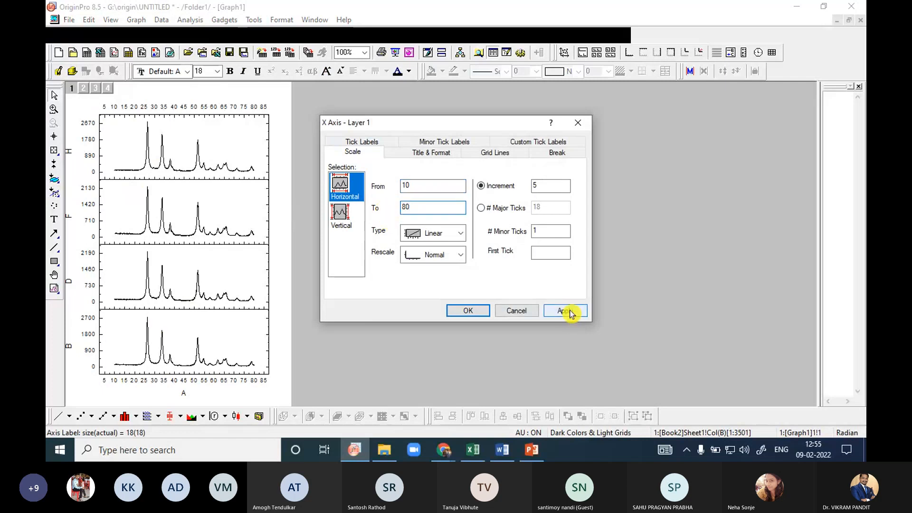
click(570, 312)
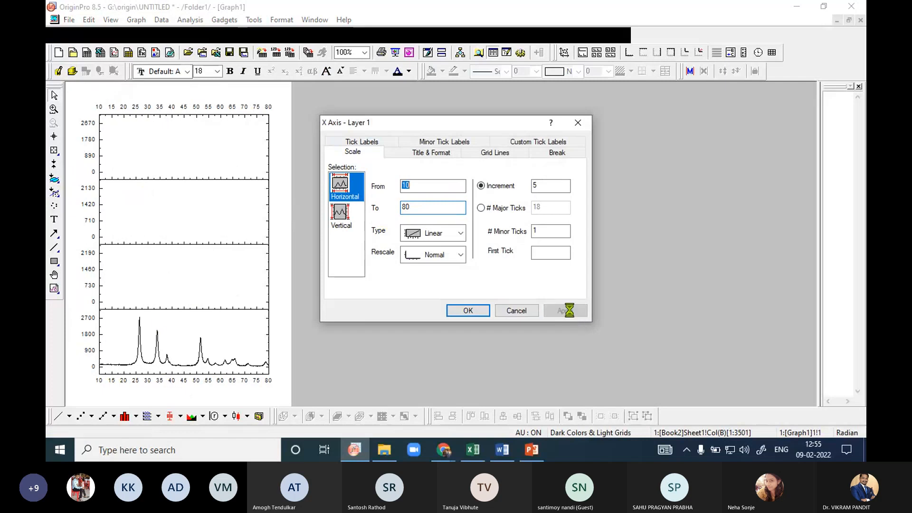
click(466, 312)
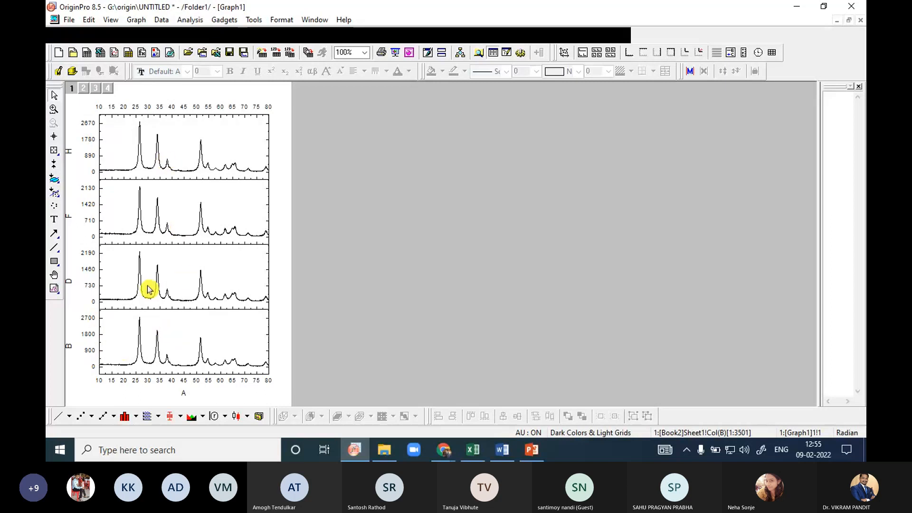
Delete the Y-axis tick labels from all four layers of the stacked graph
click(87, 334)
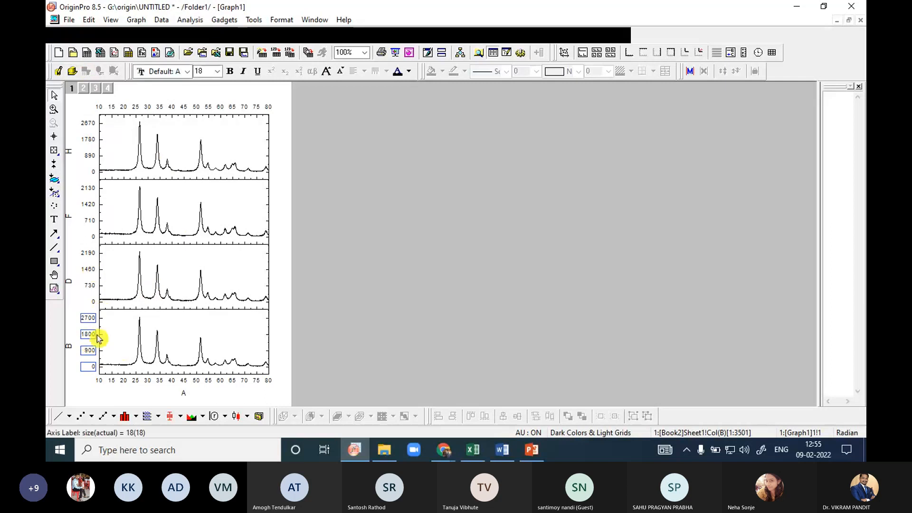
key(Delete)
click(92, 257)
click(88, 198)
click(90, 157)
key(Delete)
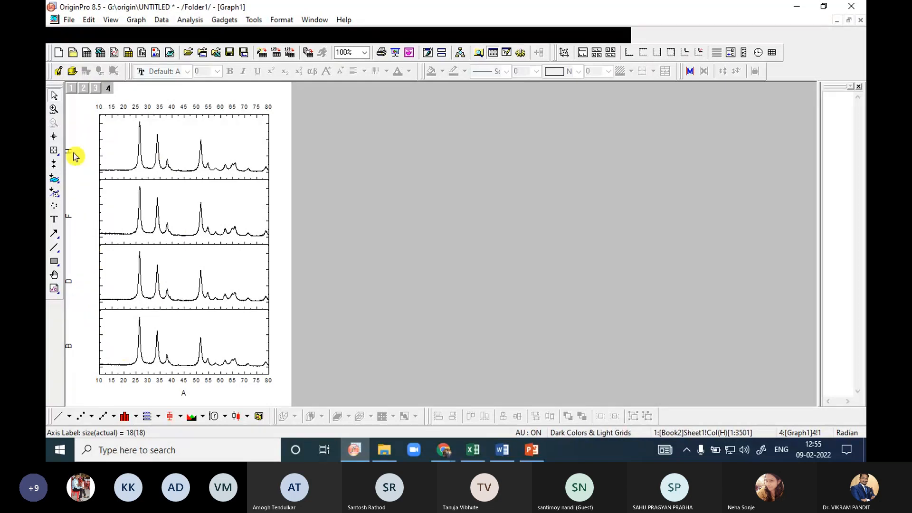
Delete the Y-axis titles H, F, D and B from the four layers
click(69, 152)
key(Delete)
click(69, 219)
key(Delete)
click(67, 284)
key(Delete)
click(69, 345)
key(Delete)
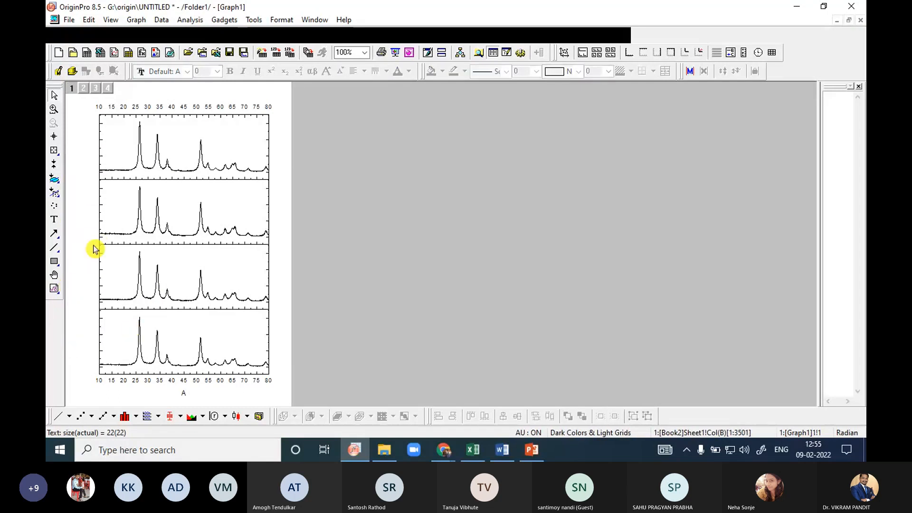
Add the text label "Intensity (au)" beside the Y axes, midway up the stacked graph
click(54, 223)
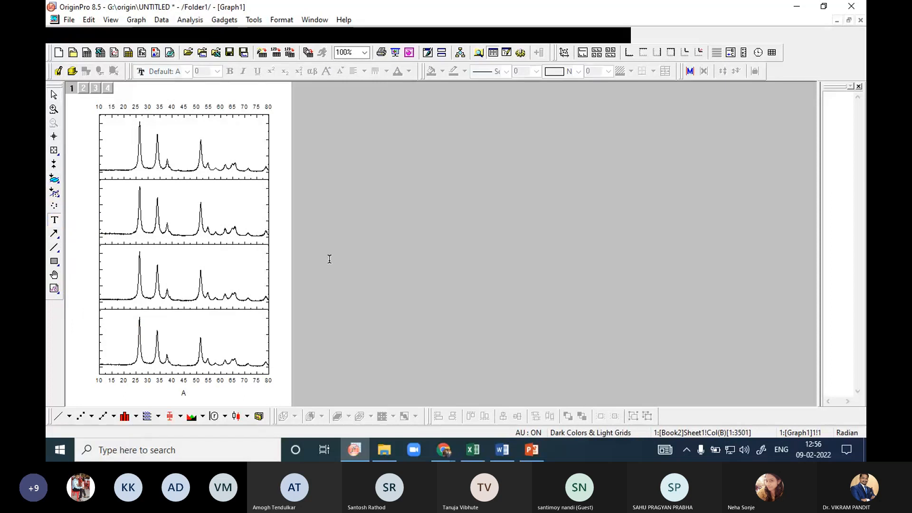
click(76, 233)
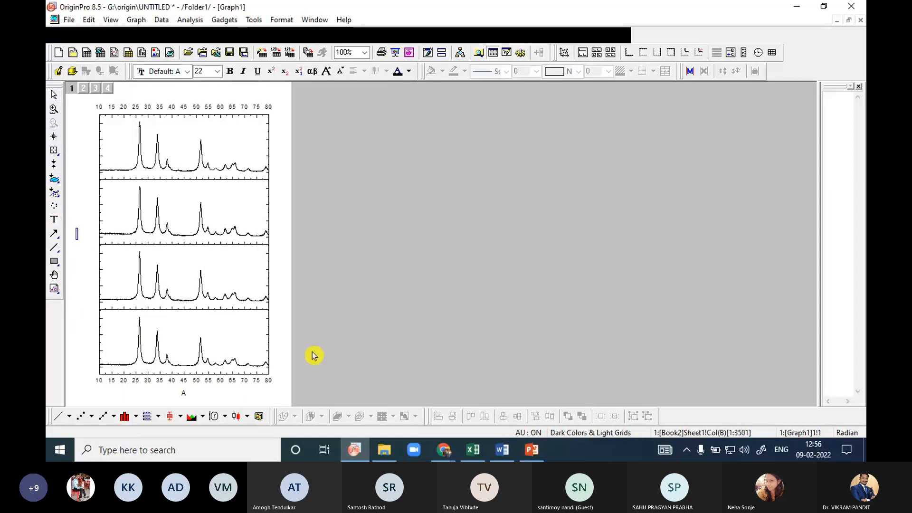
text(Intensity (a)
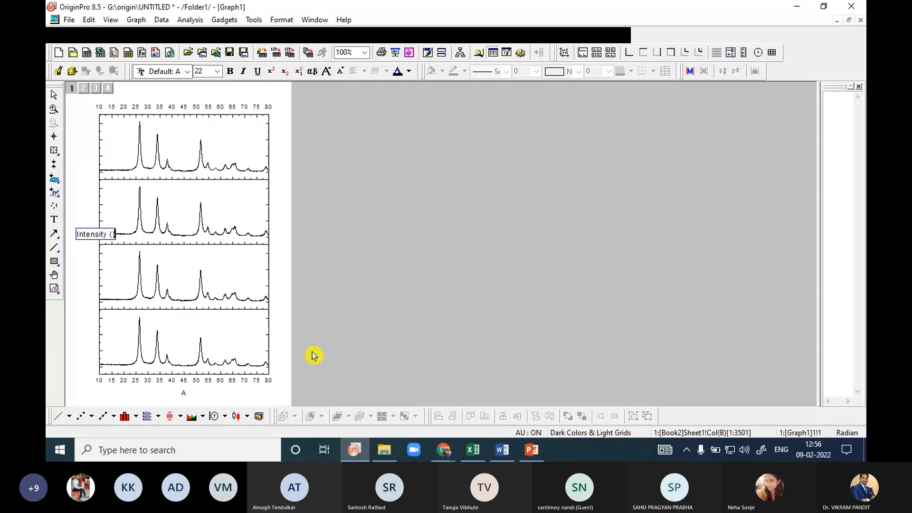
text(.)
key(BackSpace)
text(u))
click(313, 355)
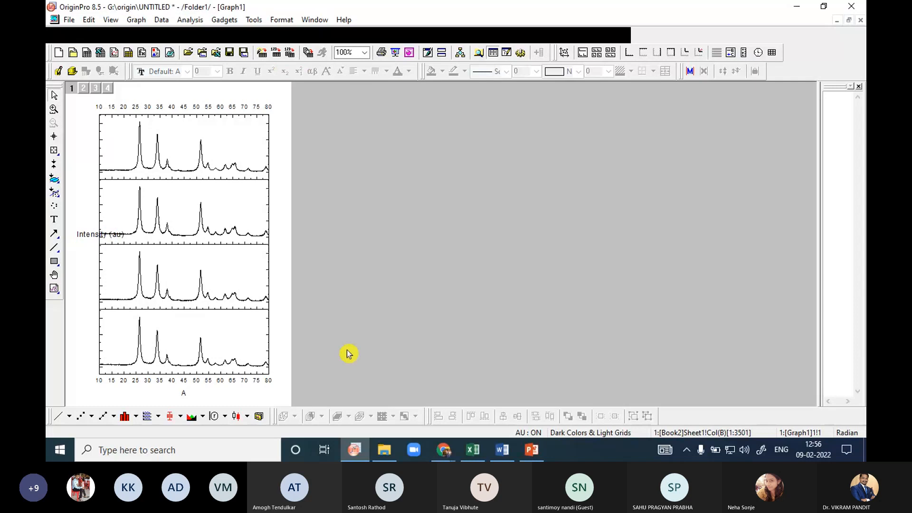
Move the "Intensity (au)" label slightly up and outward from the plots and look through its object and text options
click(89, 237)
mouse_move(90, 237)
mouse_down()
mouse_move(81, 213)
mouse_move(78, 228)
mouse_up()
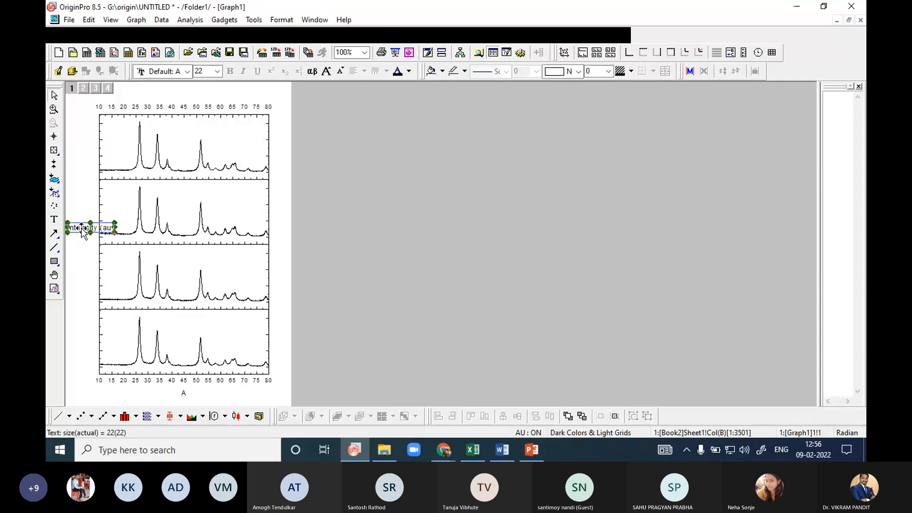
click(82, 232)
right_click(82, 232)
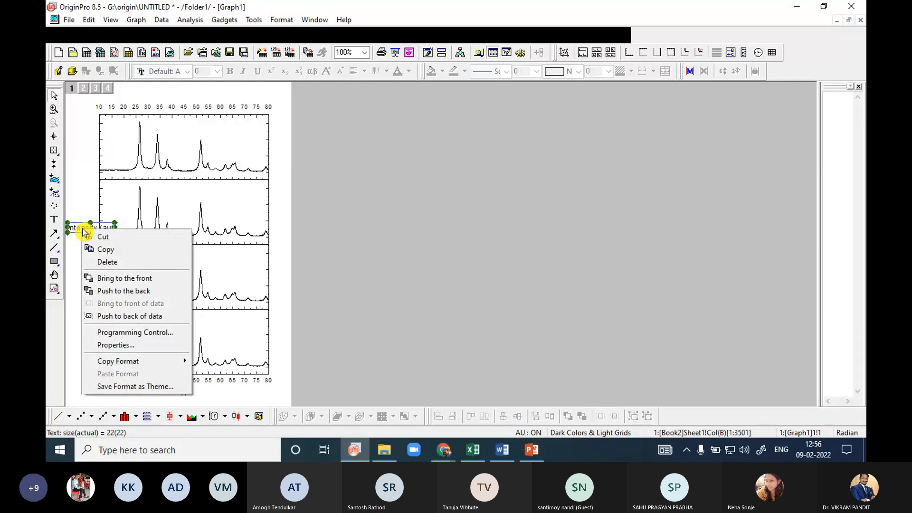
click(75, 237)
click(75, 228)
click(78, 233)
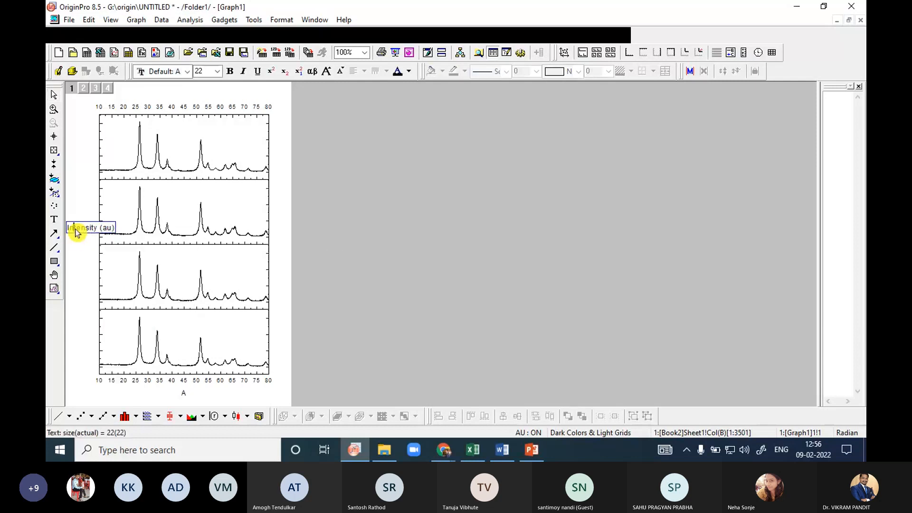
double_click(89, 232)
triple_click(89, 232)
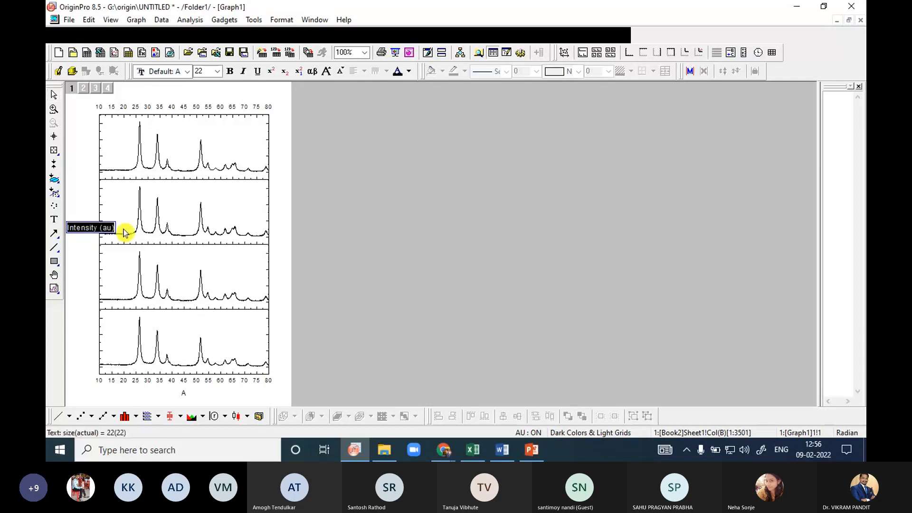
right_click(91, 233)
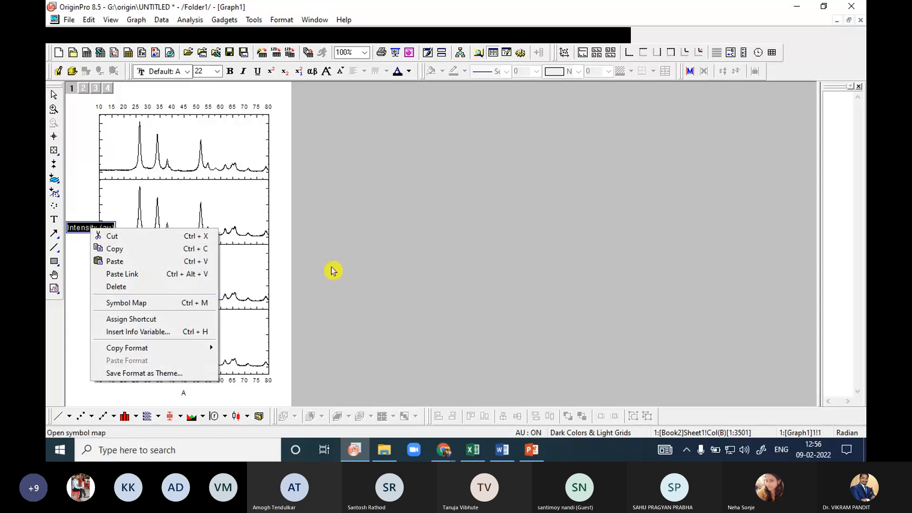
click(332, 271)
Delete the "Intensity (au)" label from the graph
click(82, 230)
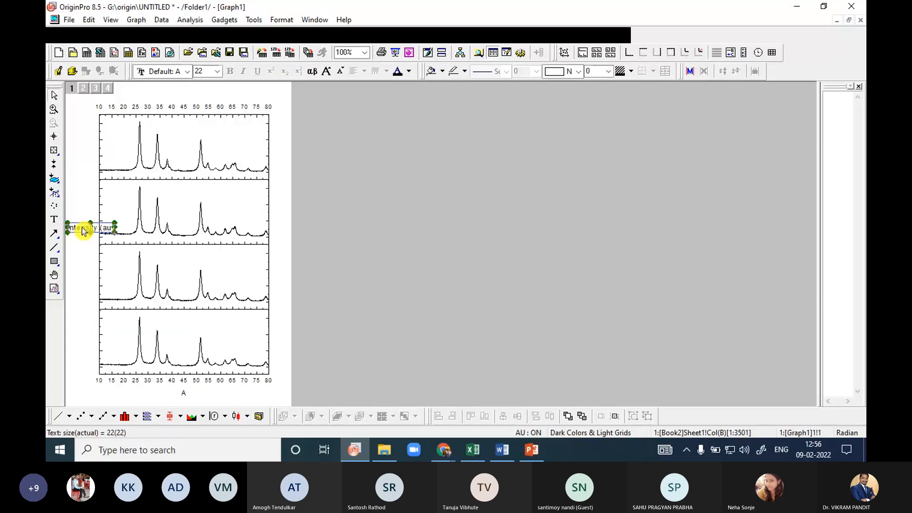
click(609, 73)
click(504, 164)
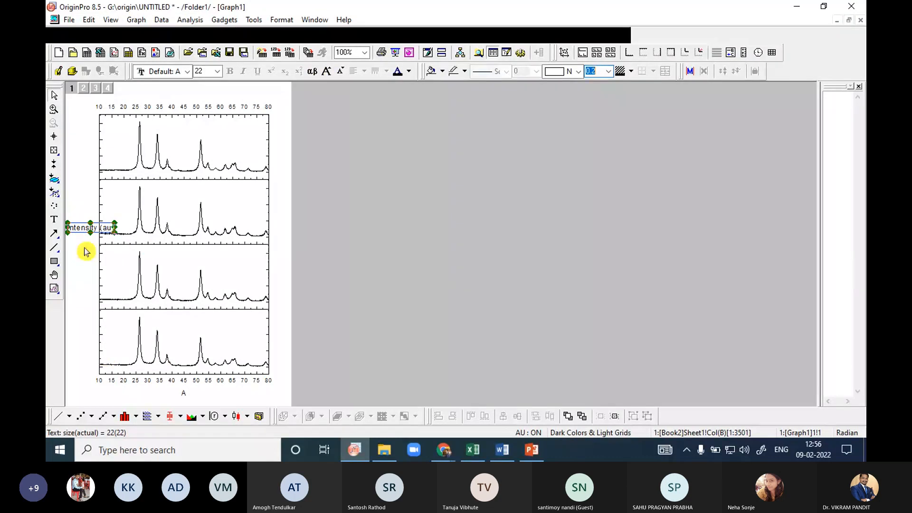
click(96, 280)
click(83, 232)
key(Delete)
Replace the X-axis title A with "2θ", entering the theta as a "q" formatted as Greek
click(183, 392)
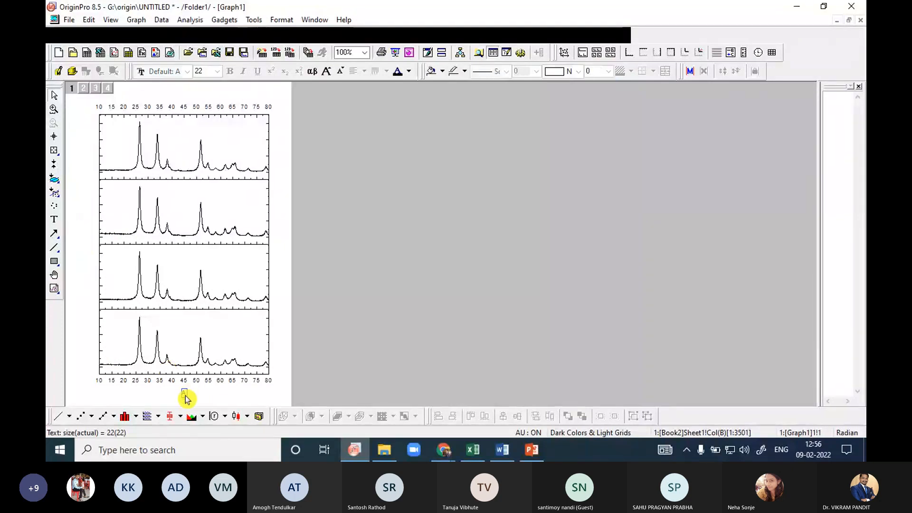
double_click(185, 394)
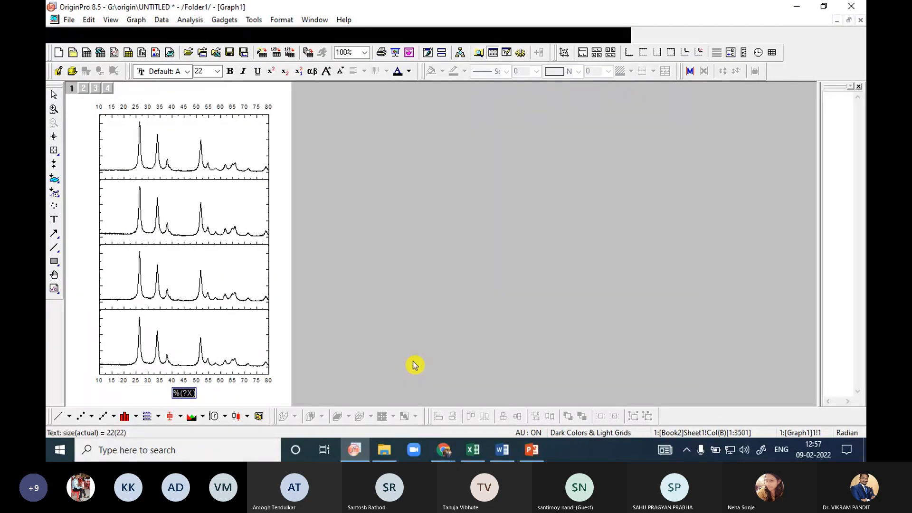
text(2)
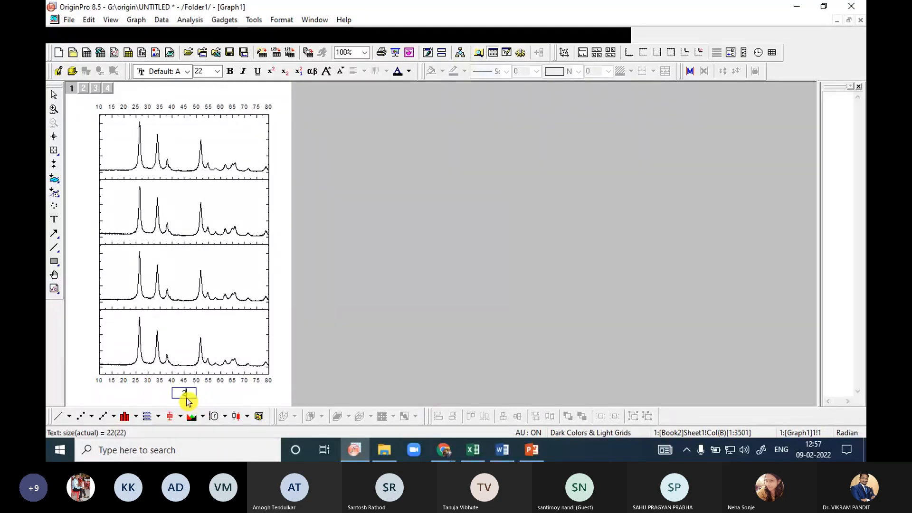
text(q)
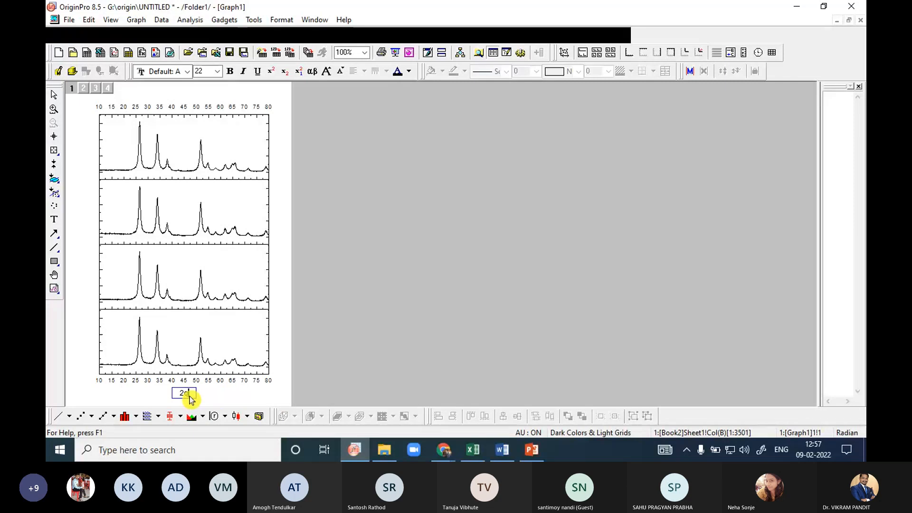
drag(188, 394, 184, 393)
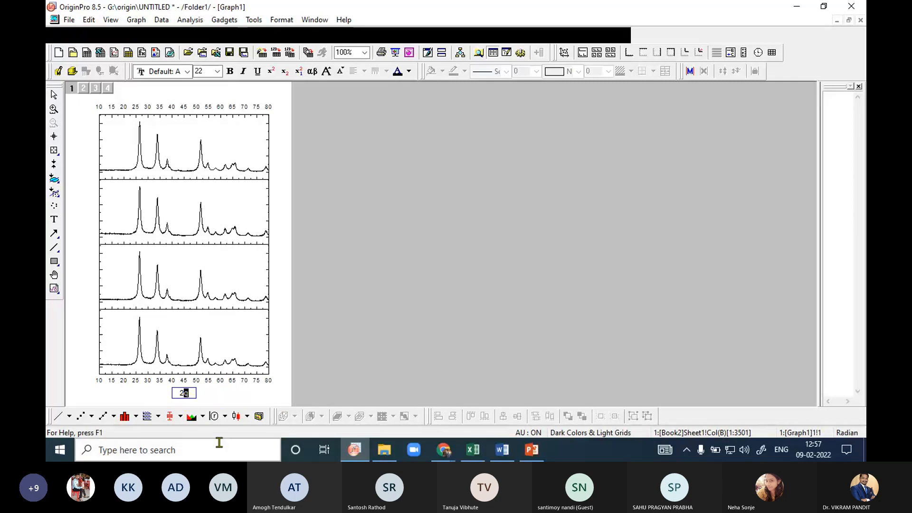
click(312, 72)
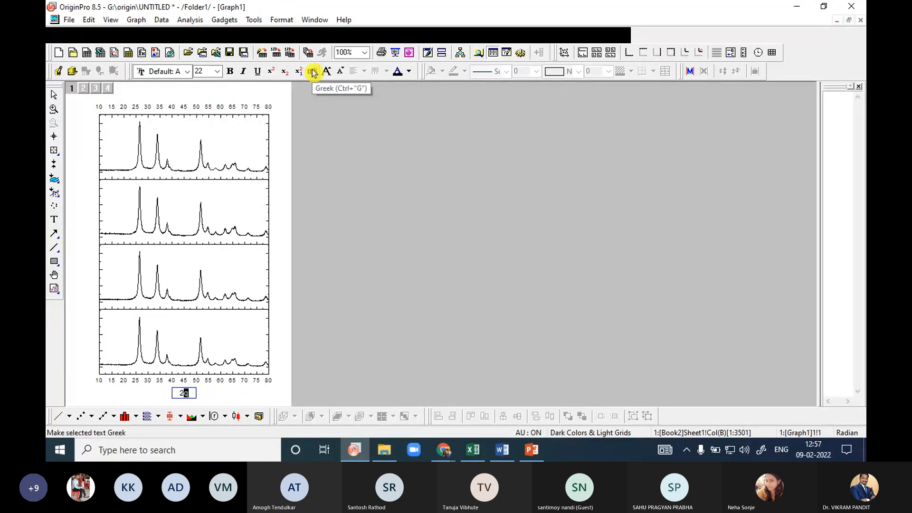
click(313, 72)
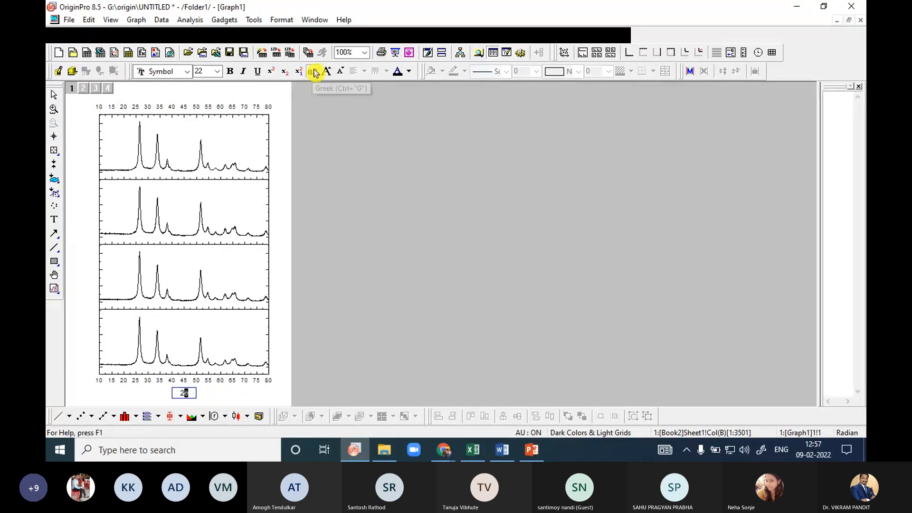
click(195, 404)
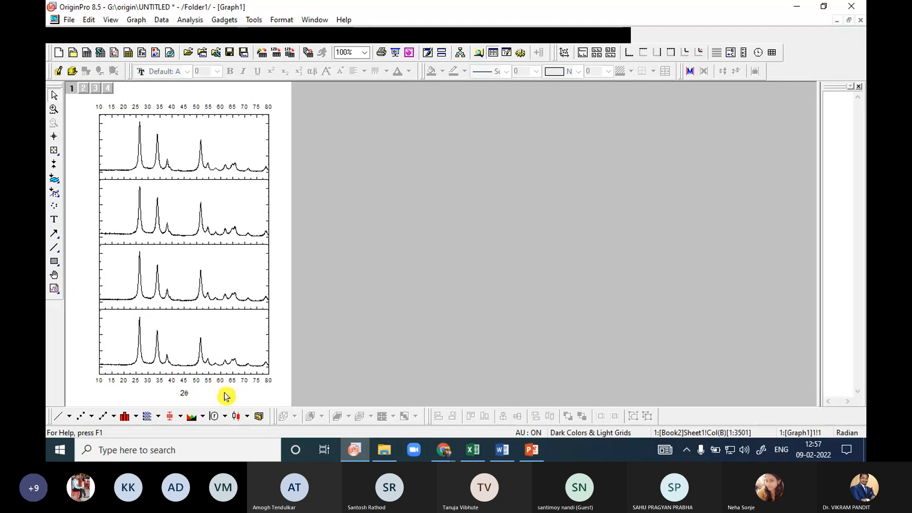
Delete the tick labels above the stacked graph and the three horizontal divider lines between its layers
click(234, 108)
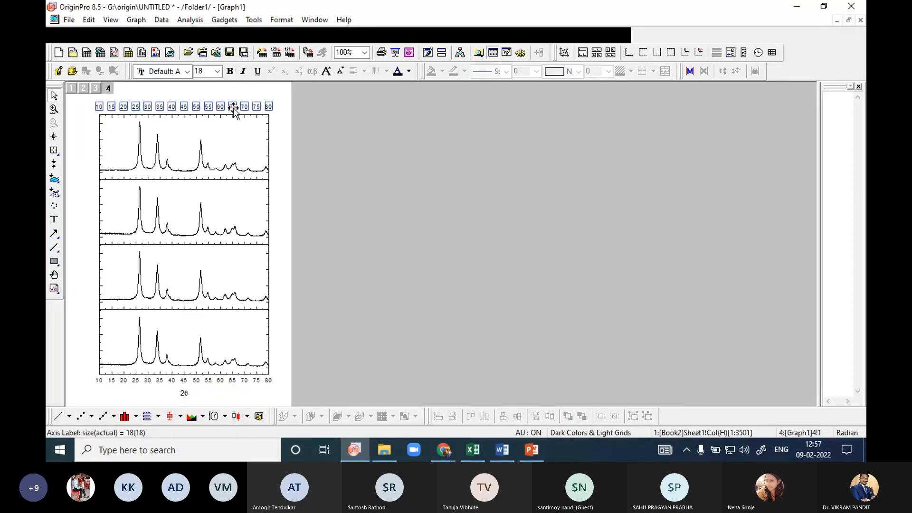
key(Delete)
click(227, 180)
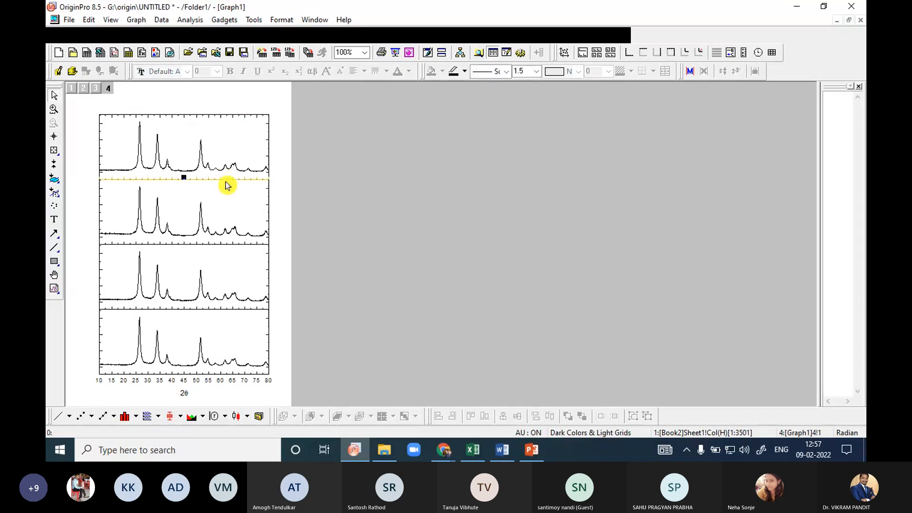
key(Delete)
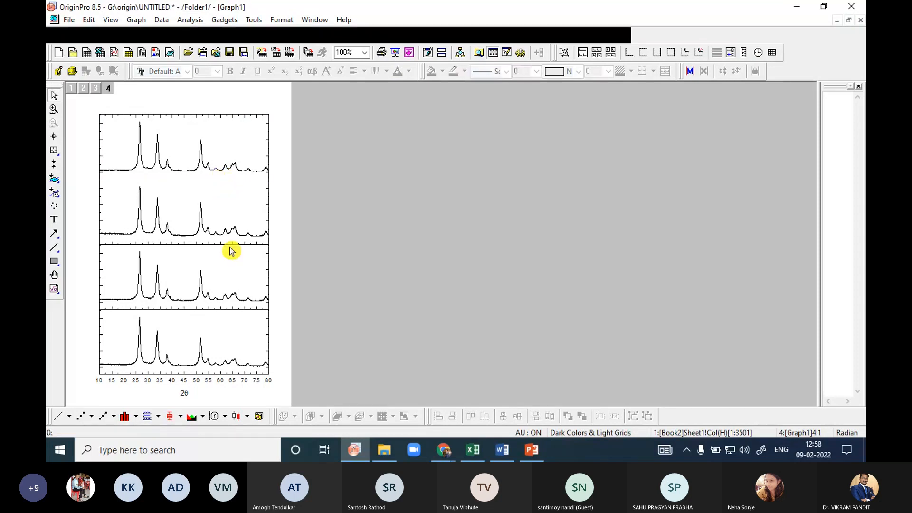
click(230, 245)
key(Delete)
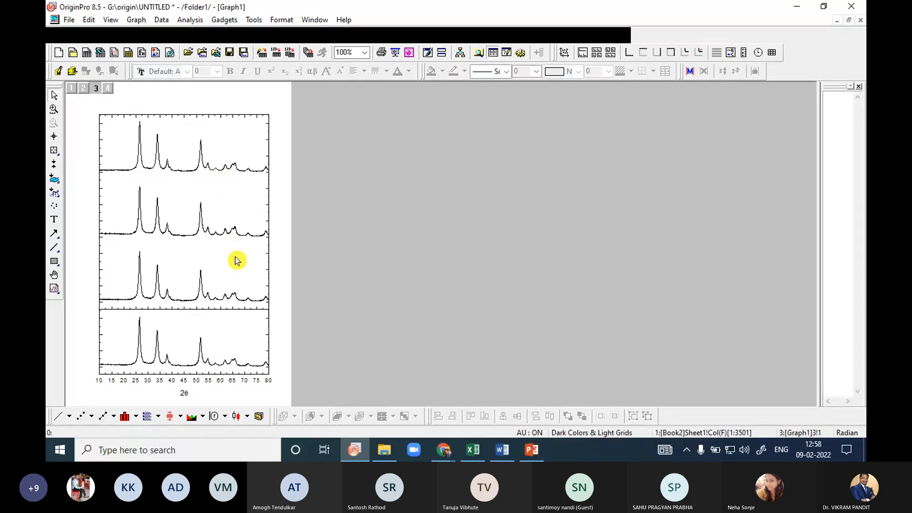
click(234, 310)
key(Delete)
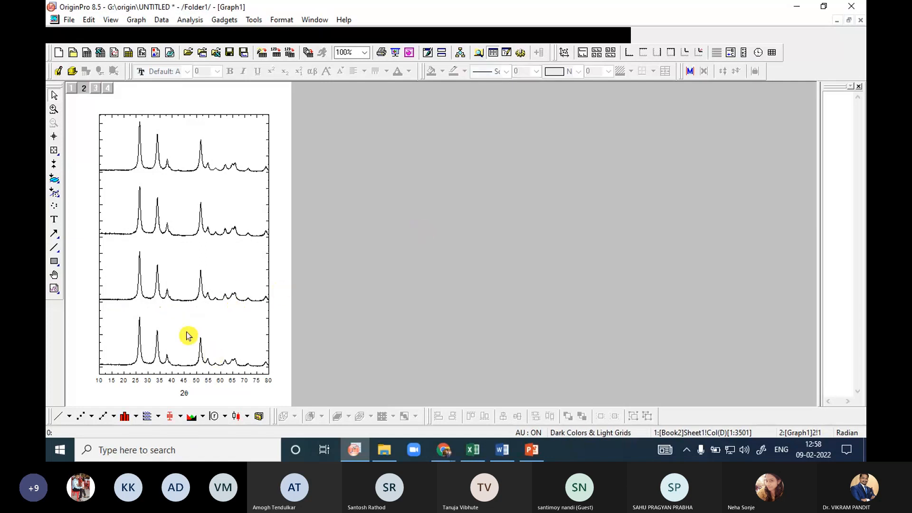
Switch to Chrome to examine the example image of stacked spectra and return to OriginPro
click(444, 457)
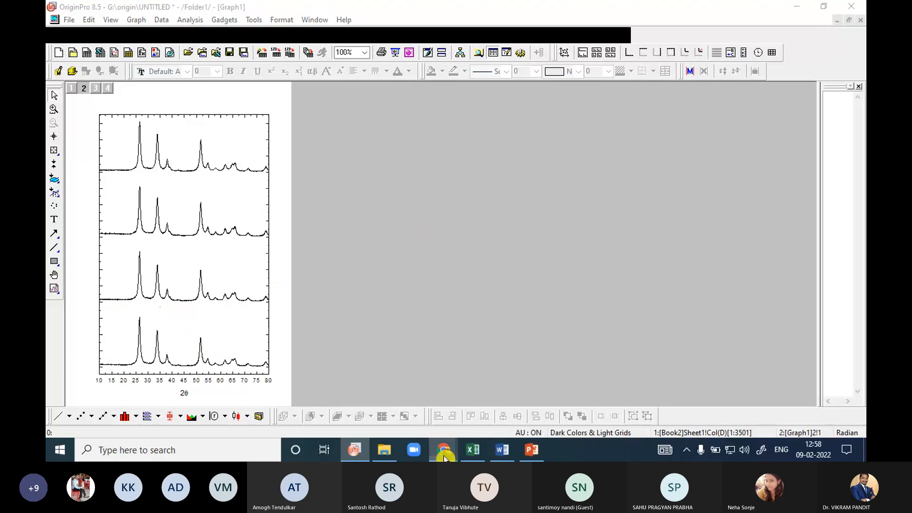
click(412, 389)
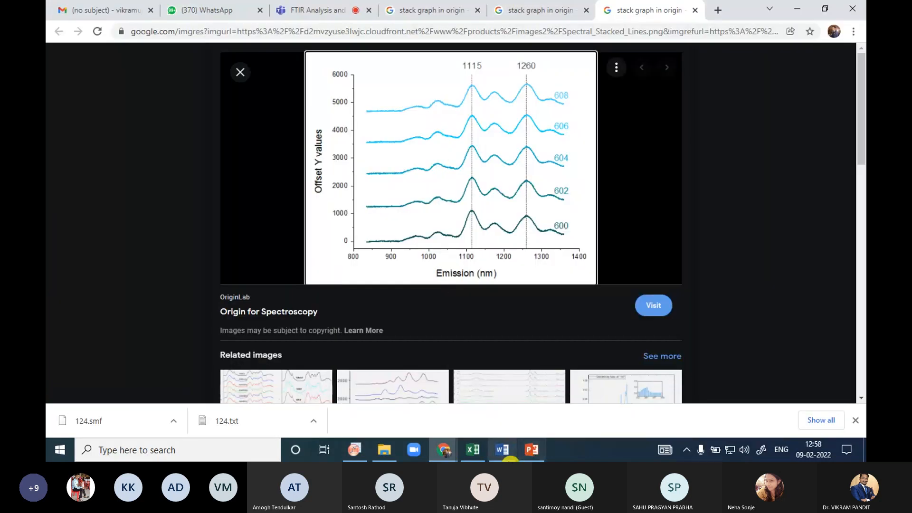
click(357, 451)
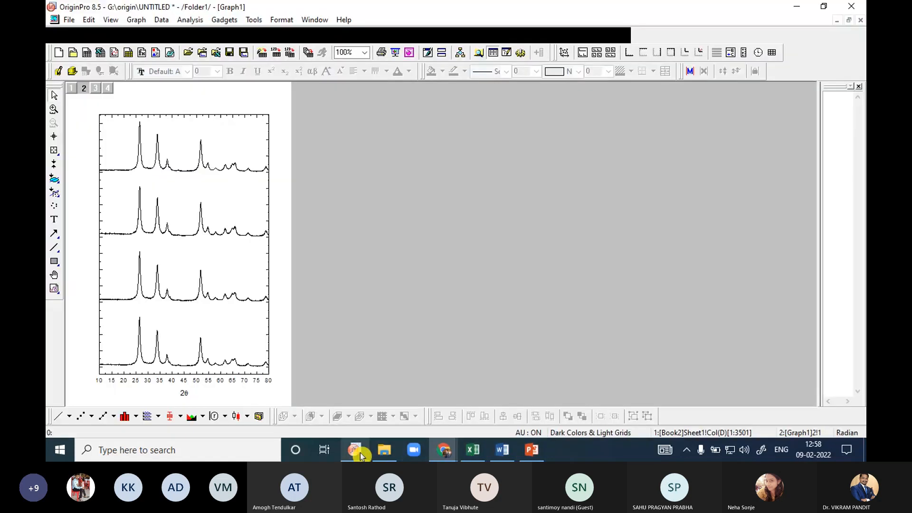
click(197, 278)
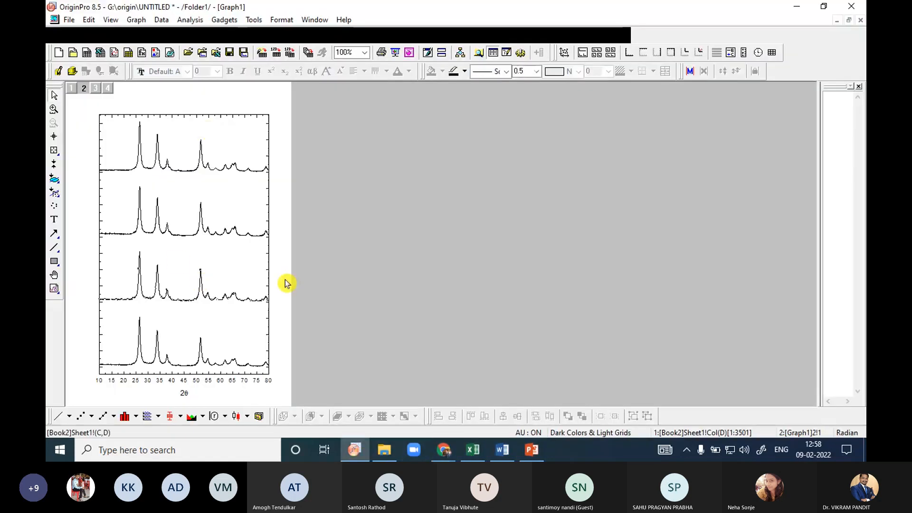
click(236, 214)
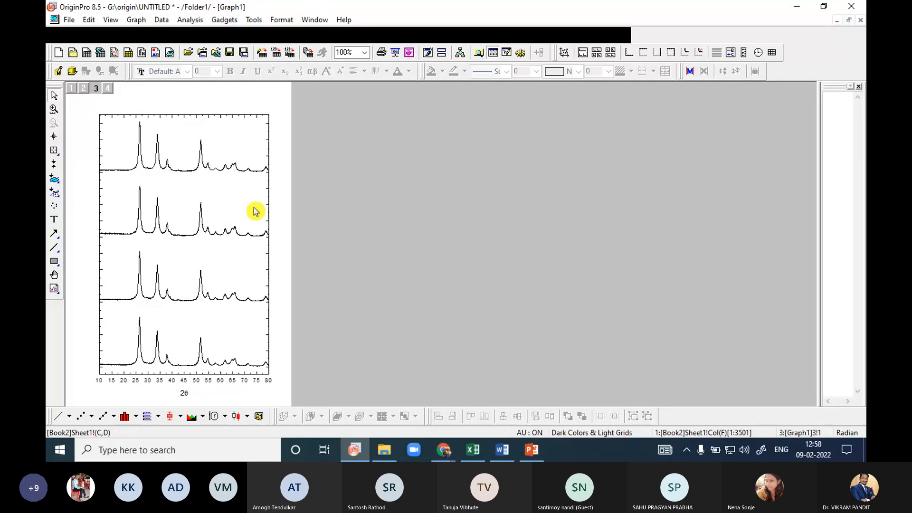
click(226, 233)
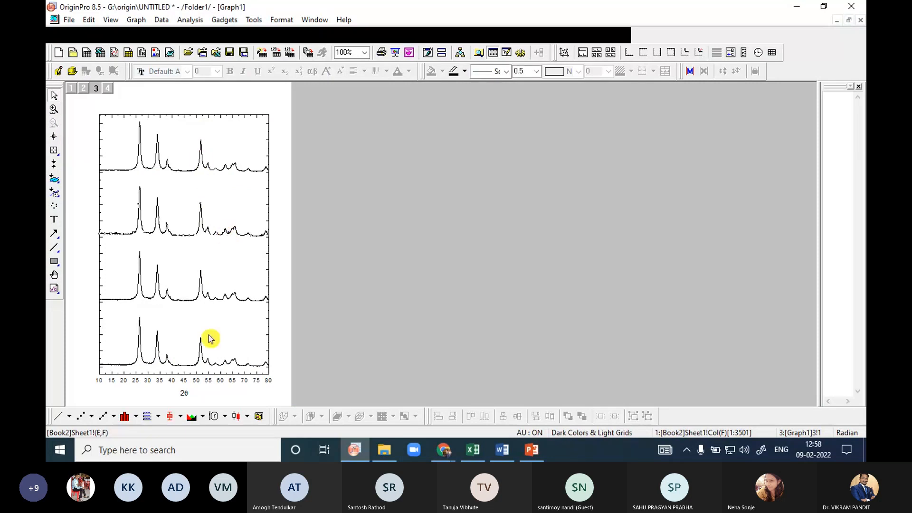
click(269, 276)
click(178, 283)
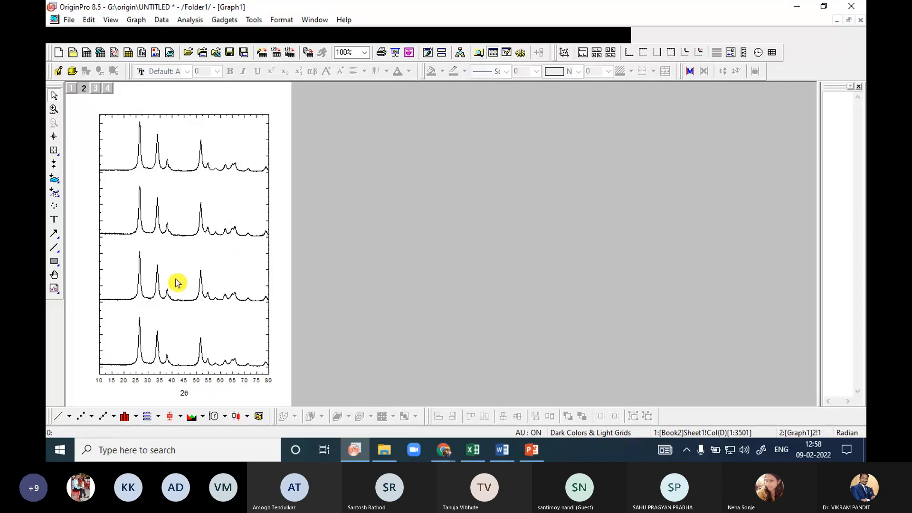
drag(279, 307, 80, 242)
click(233, 288)
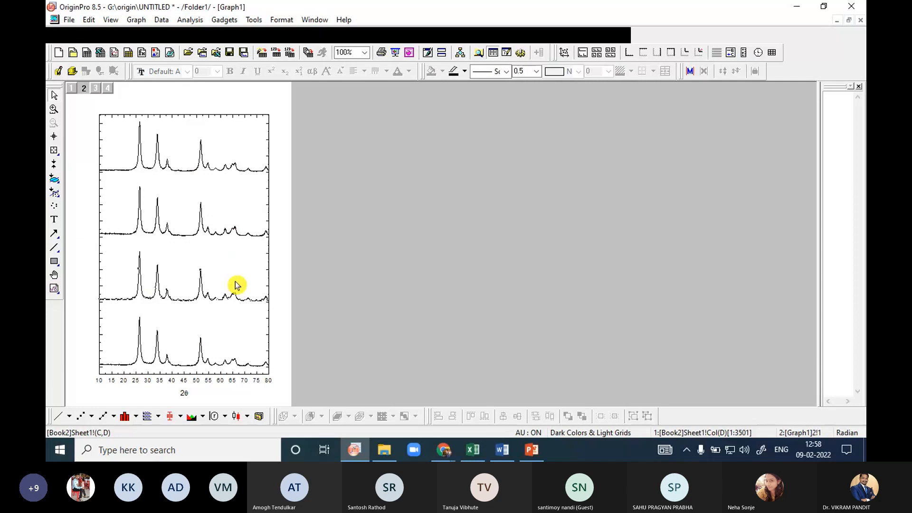
click(391, 284)
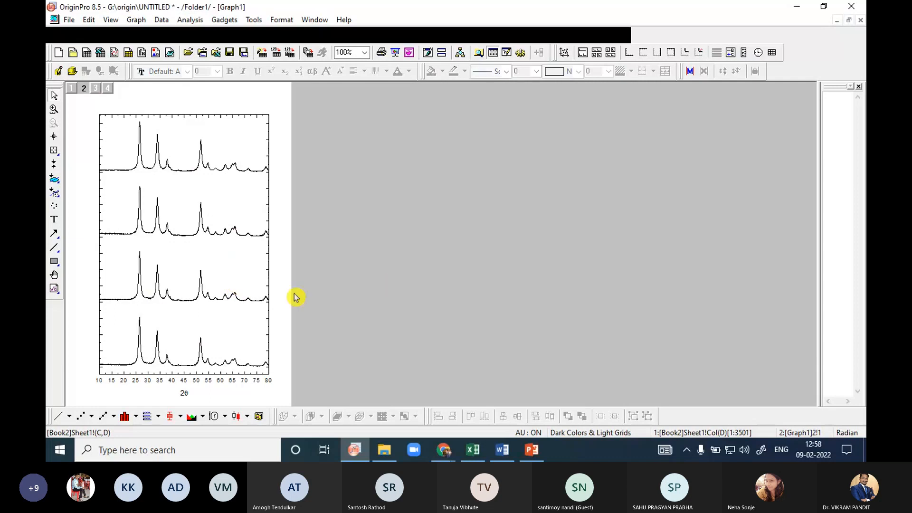
Move layer 2, second from the bottom, down until its curve sits just above the lowest one and the layers overlap
click(190, 291)
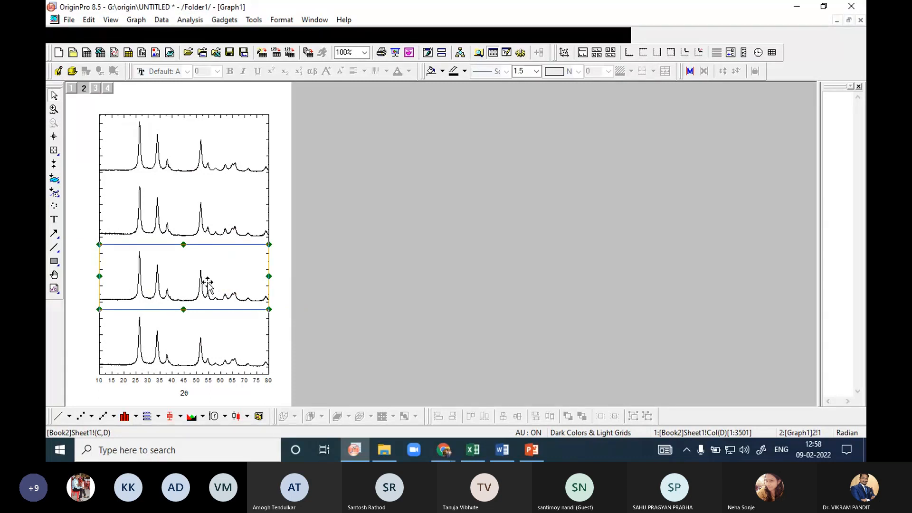
key(Down)
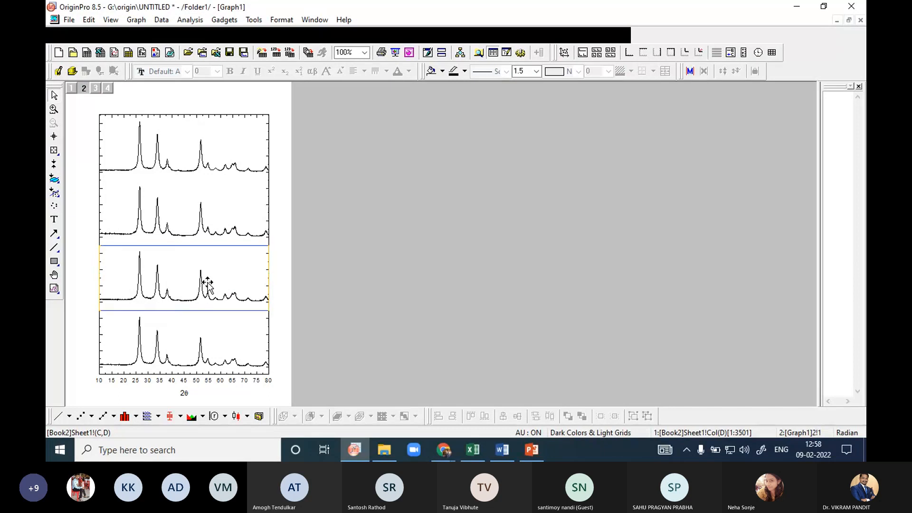
key(Down)
key(Down)
key(Down)
key(Down)
key(Down)
key(Down)
key(Down)
key(Down)
key(Down)
key(Down)
key(Down)
key(Down)
key(Down)
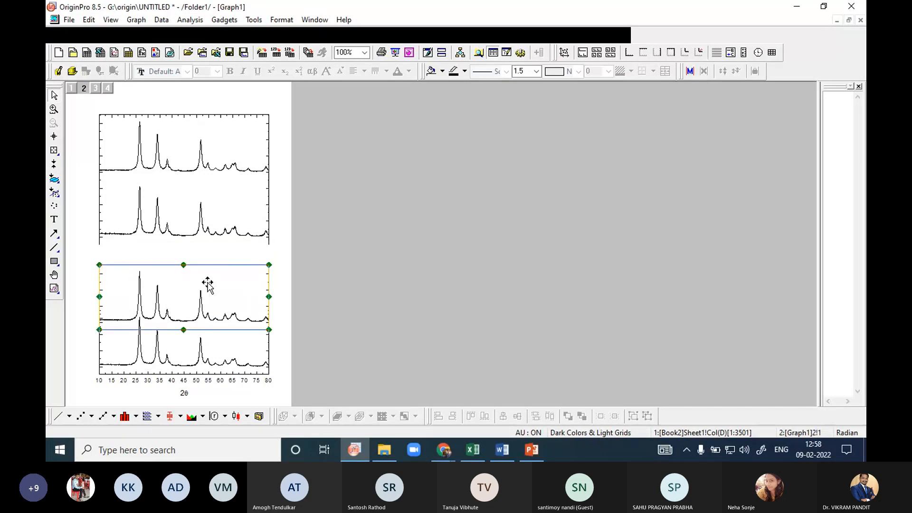
Move layer 3 down until it closes the gap above layer 2 and slightly overlaps it
click(212, 234)
click(246, 216)
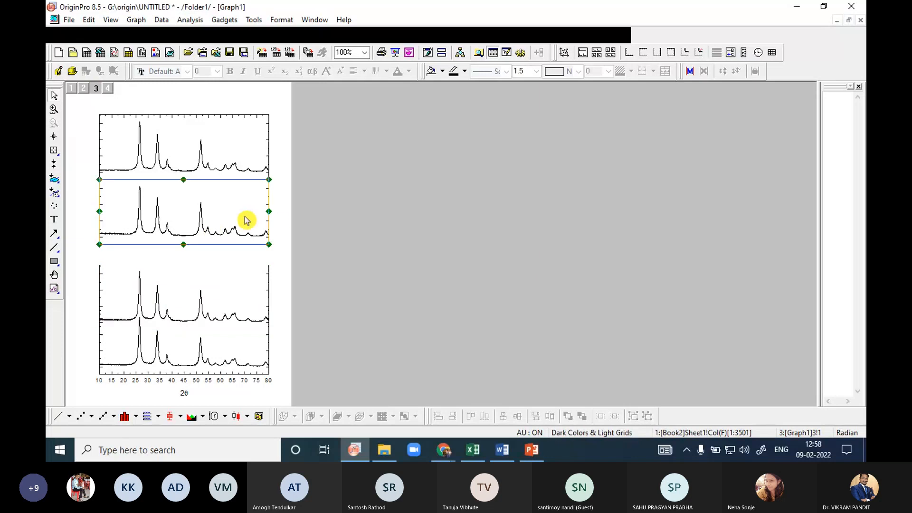
key(Down)
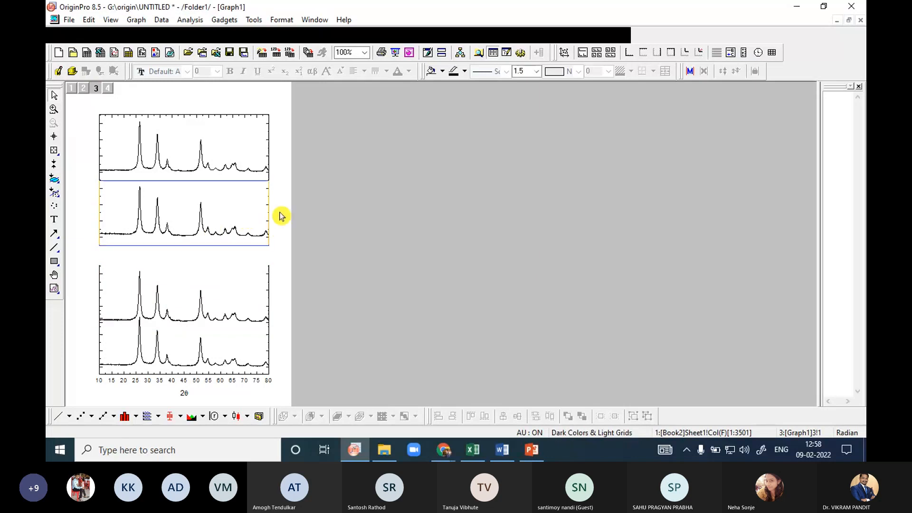
key(Down)
key(Down)
key(Down)
key(Down)
key(Down)
key(Down)
key(Down)
key(Down)
key(Down)
key(Down)
key(Down)
key(Down)
key(Down)
key(Down)
key(Down)
key(Down)
key(Down)
key(Down)
key(Down)
key(Down)
key(Down)
key(Down)
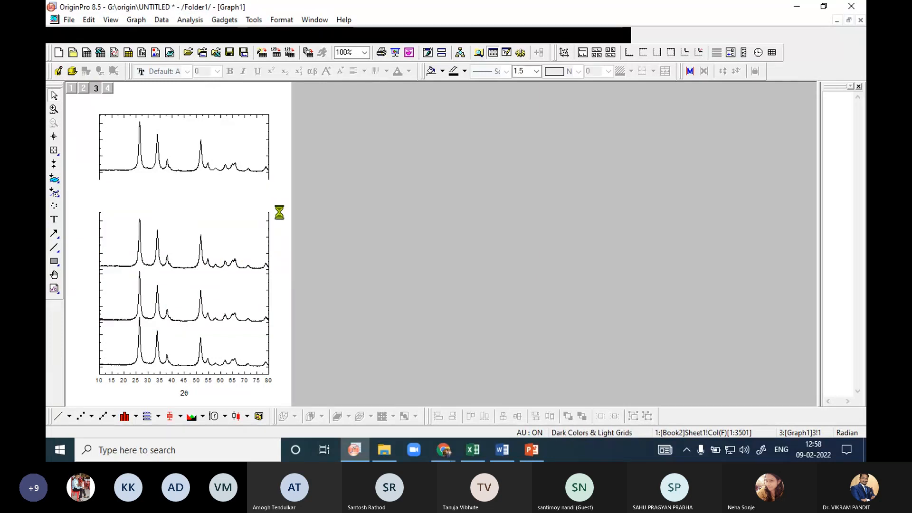
Move the uppermost layer 4 down onto layer 3 so that all four curves are closely stacked
click(189, 169)
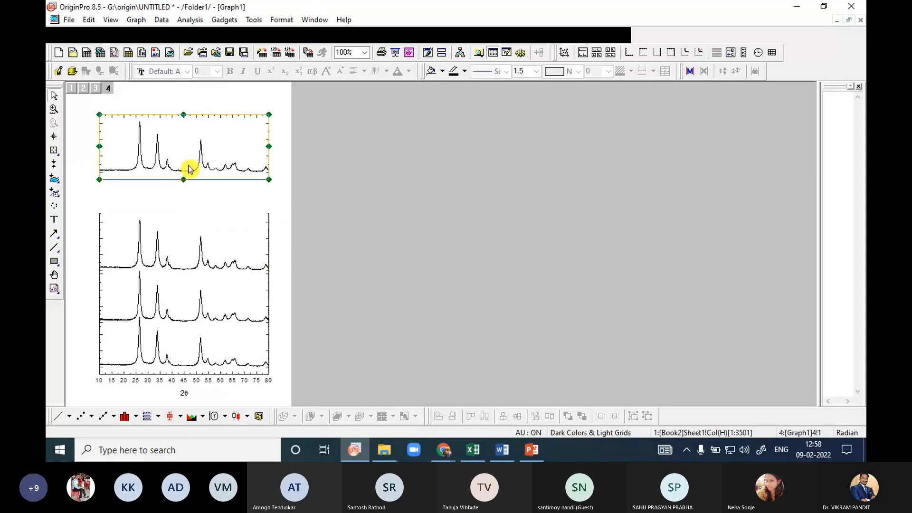
key(Down)
key(Down)
key(Down)
key(Down)
key(Down)
key(Down)
key(Down)
key(Down)
key(Down)
key(Down)
key(Down)
key(Down)
key(Down)
key(Down)
key(Down)
key(Down)
key(Down)
key(Down)
key(Down)
key(Down)
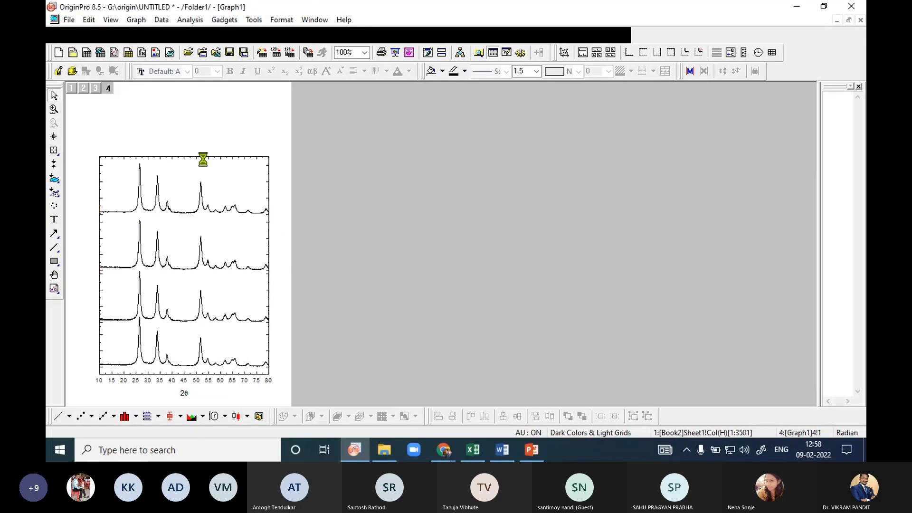
click(437, 209)
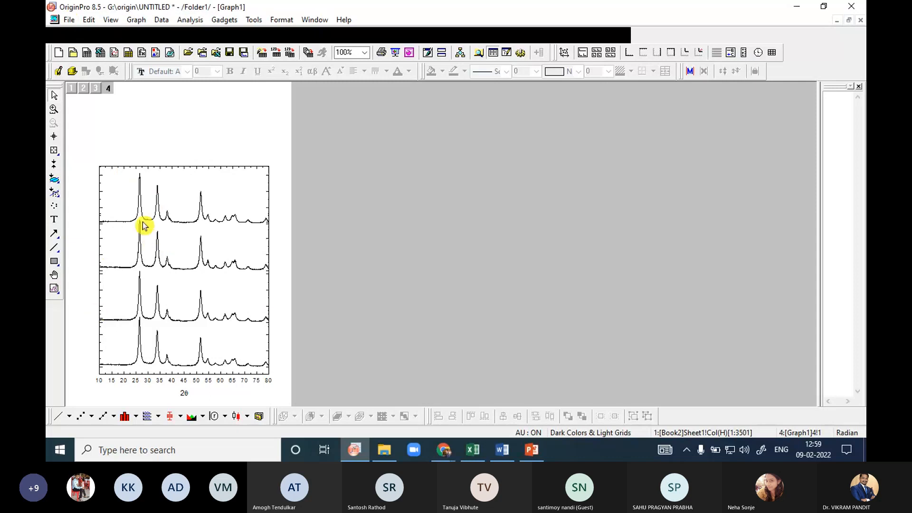
Copy the stacked graph page, switch to PowerPoint and add a new slide after slide 1
click(89, 22)
click(107, 78)
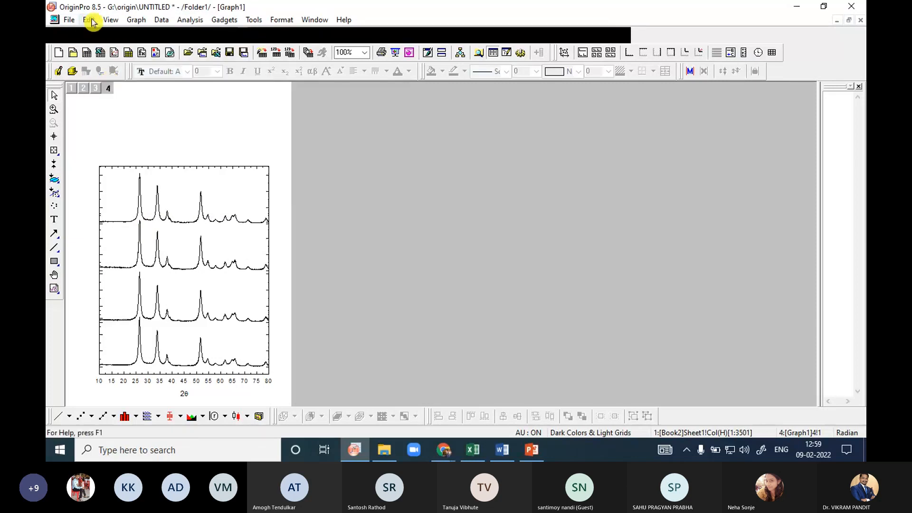
click(90, 21)
click(117, 78)
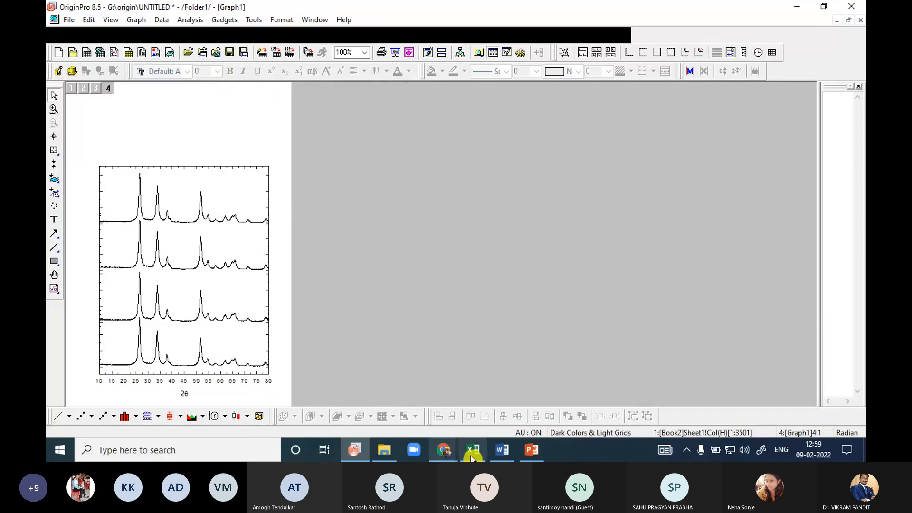
click(532, 449)
click(136, 149)
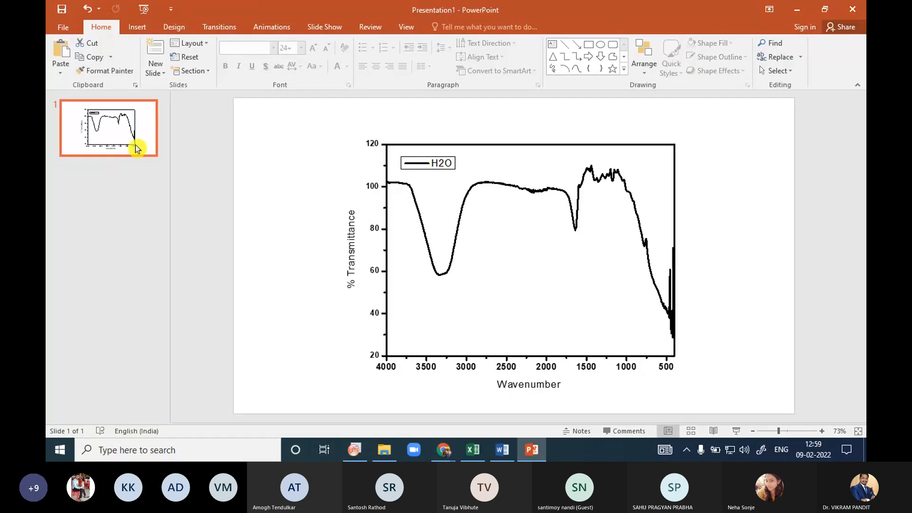
key(Return)
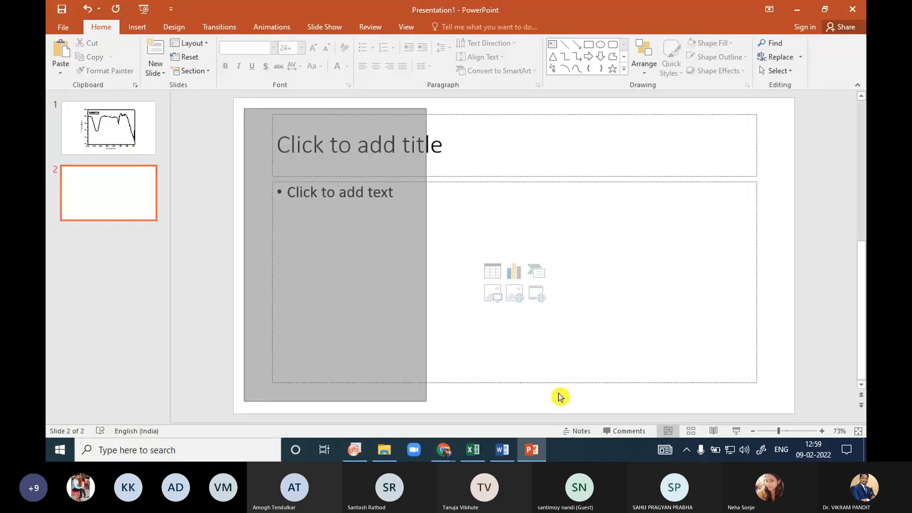
Delete the title and text placeholders from slide 2 and paste the copied stacked graph onto it
drag(558, 394, 773, 412)
key(Delete)
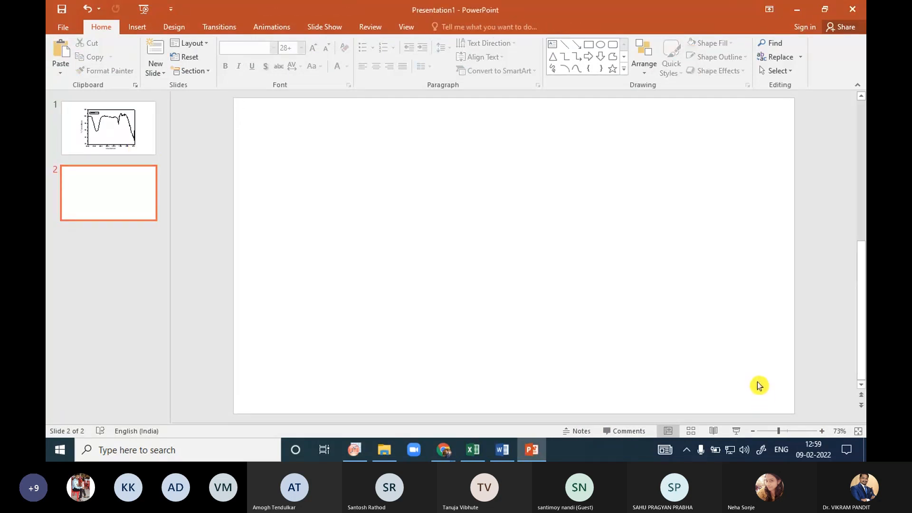
key(ctrl+v)
Enlarge the pasted graph to nearly the full slide height and position it near the middle of slide 2
drag(570, 338, 499, 210)
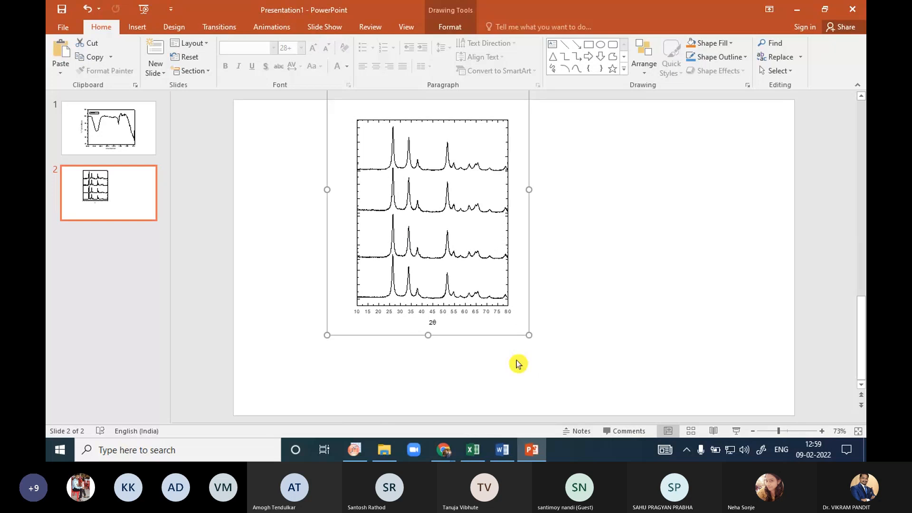
drag(529, 335, 586, 422)
drag(489, 336, 514, 320)
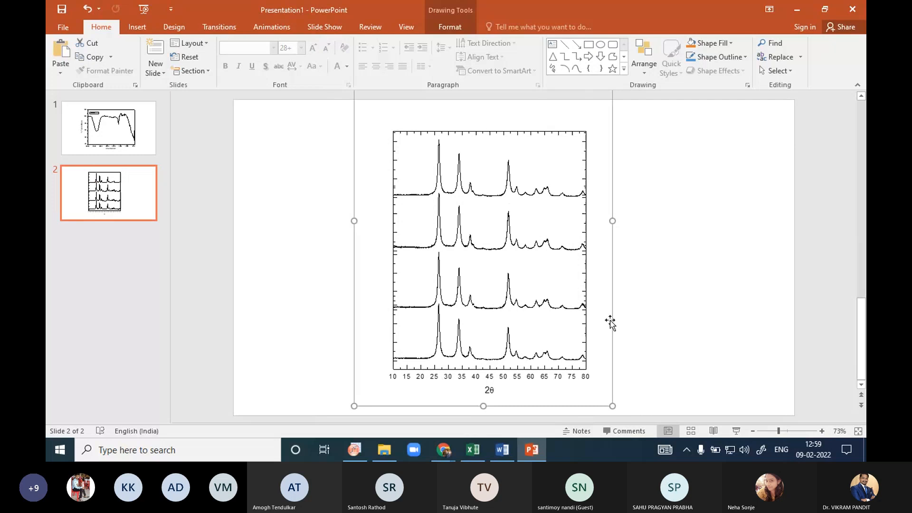
click(652, 317)
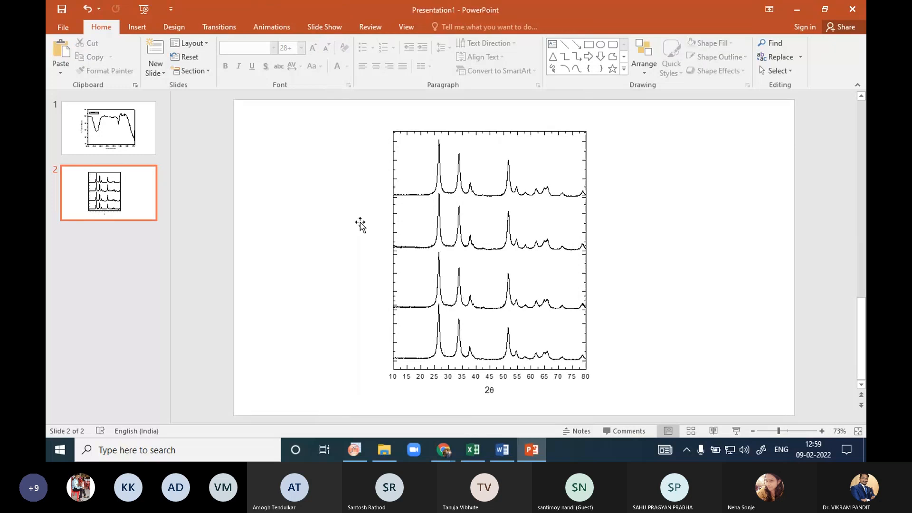
click(139, 31)
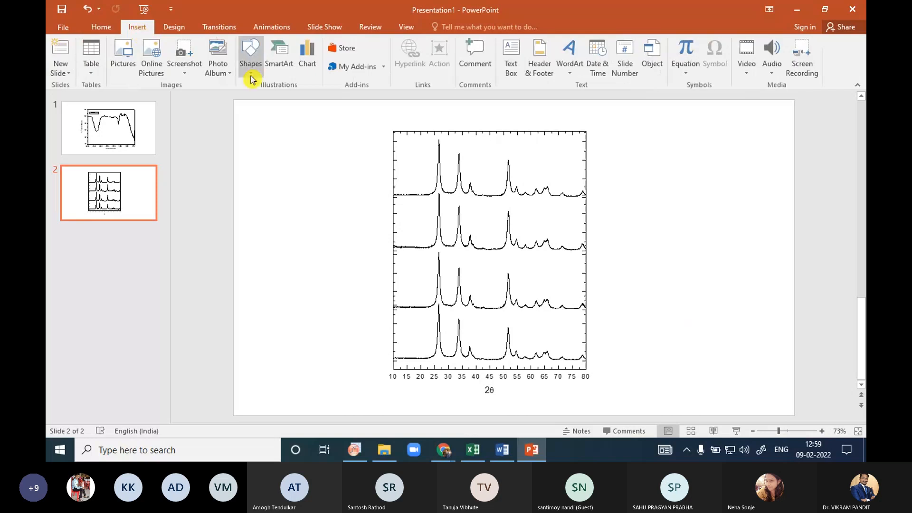
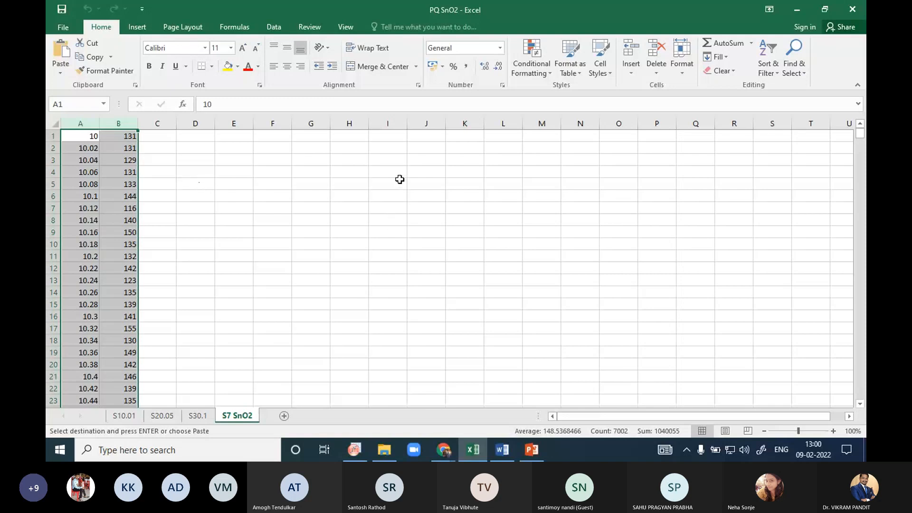
Preview the recommended scatter and clustered column charts for columns A and B of the S7 SnO2 sheet
click(234, 172)
drag(80, 123, 127, 161)
click(143, 28)
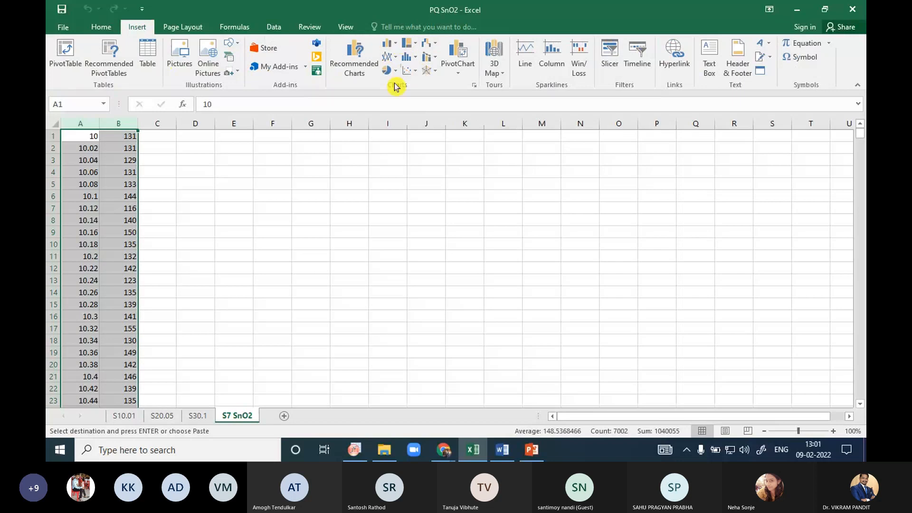
click(473, 86)
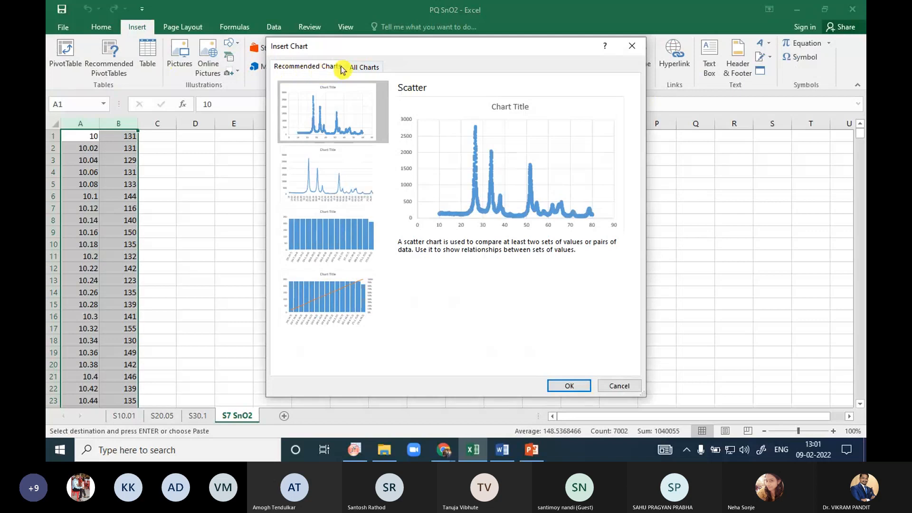
click(362, 69)
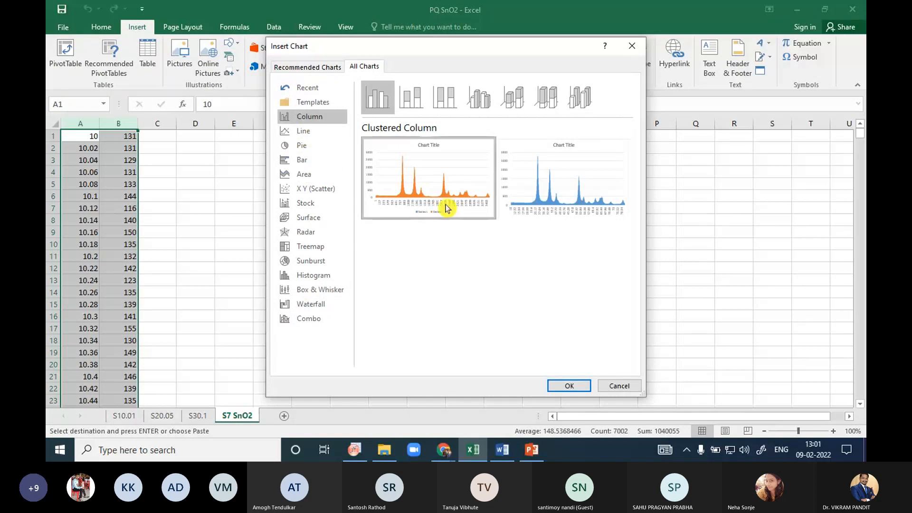
mouse_move(456, 210)
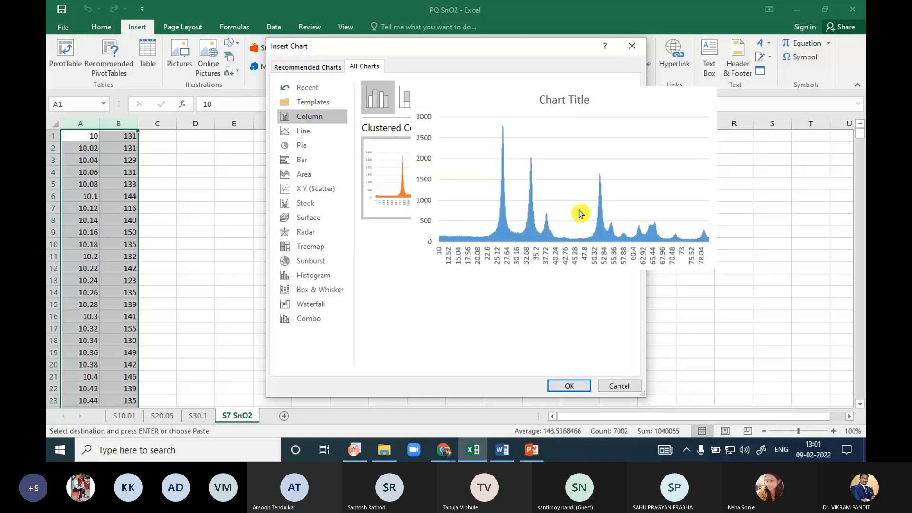
mouse_move(362, 151)
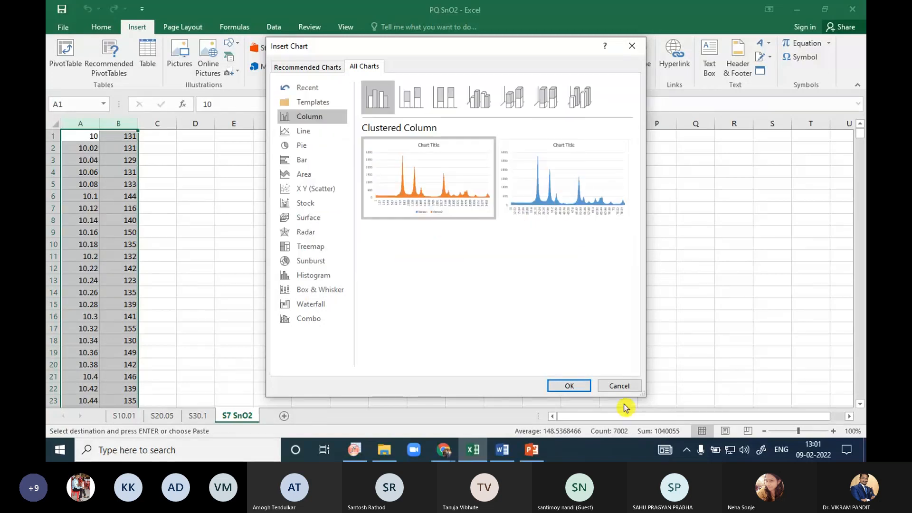
click(628, 387)
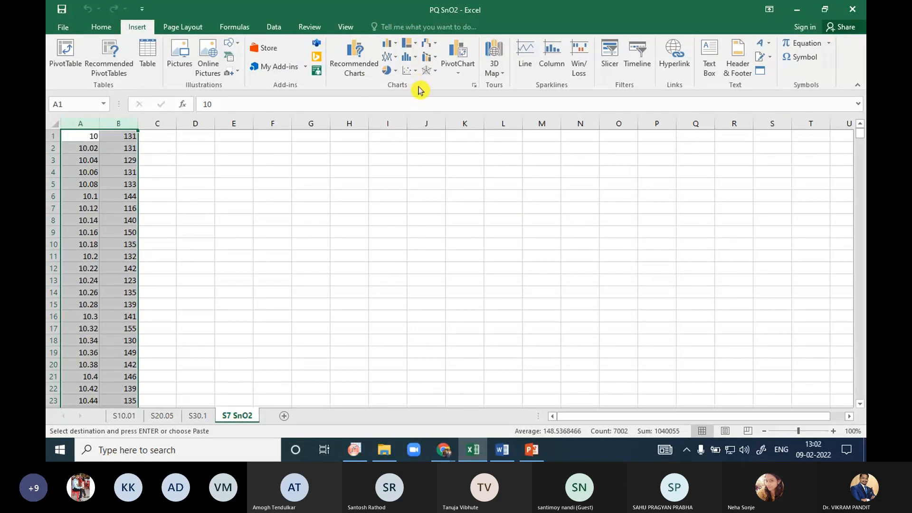
Insert the recommended line chart for columns A and B and apply the dark grey gradient chart style
click(473, 89)
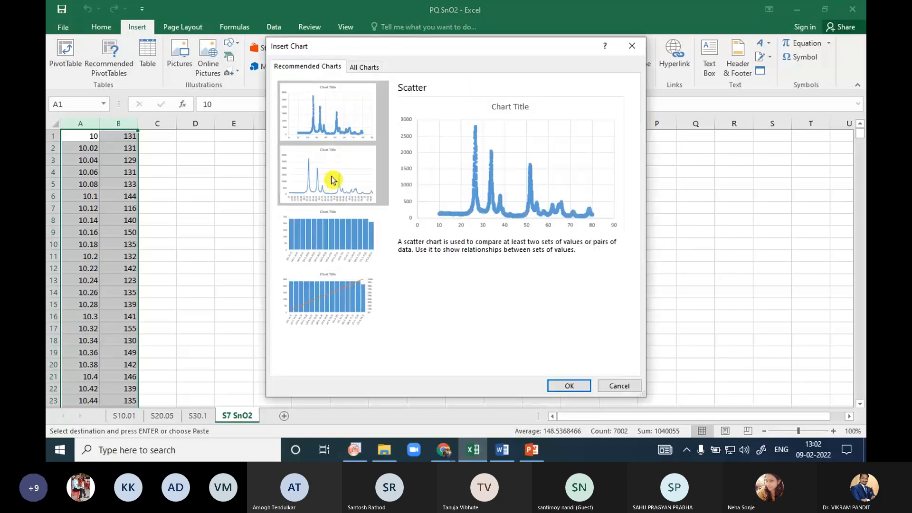
click(311, 179)
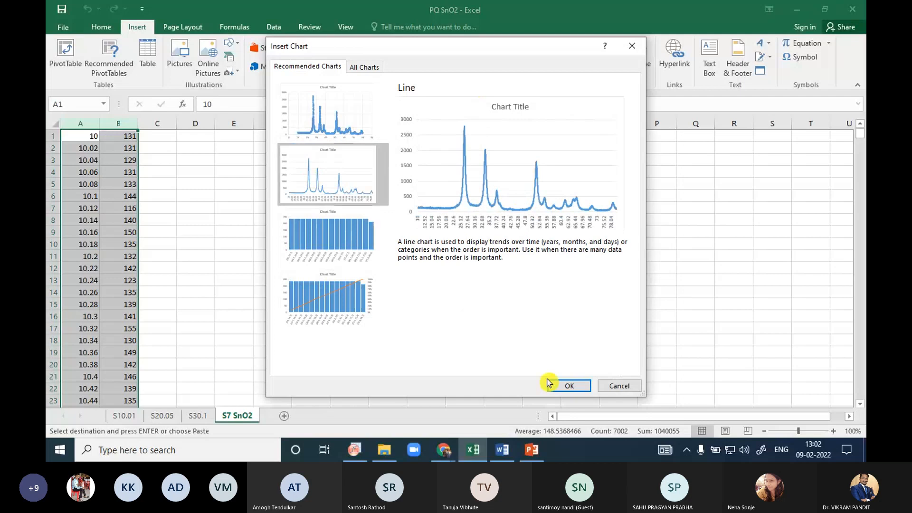
click(559, 387)
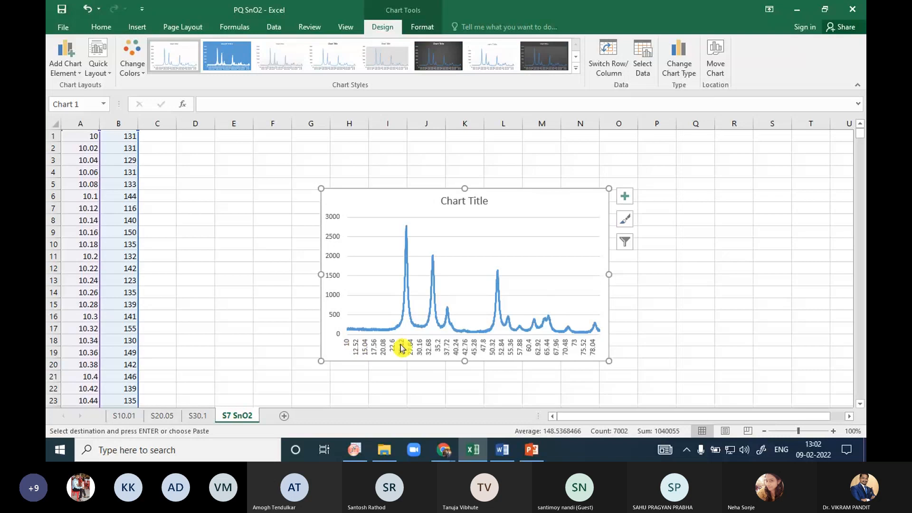
click(532, 347)
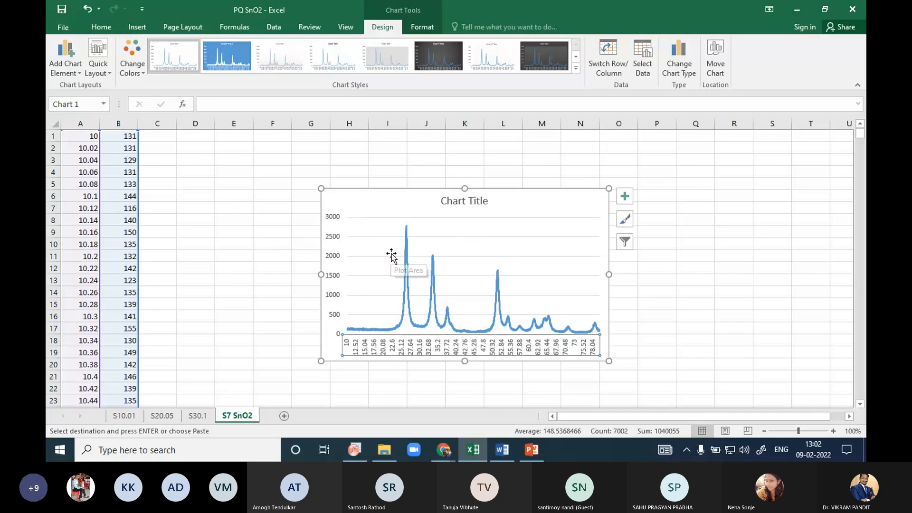
click(439, 65)
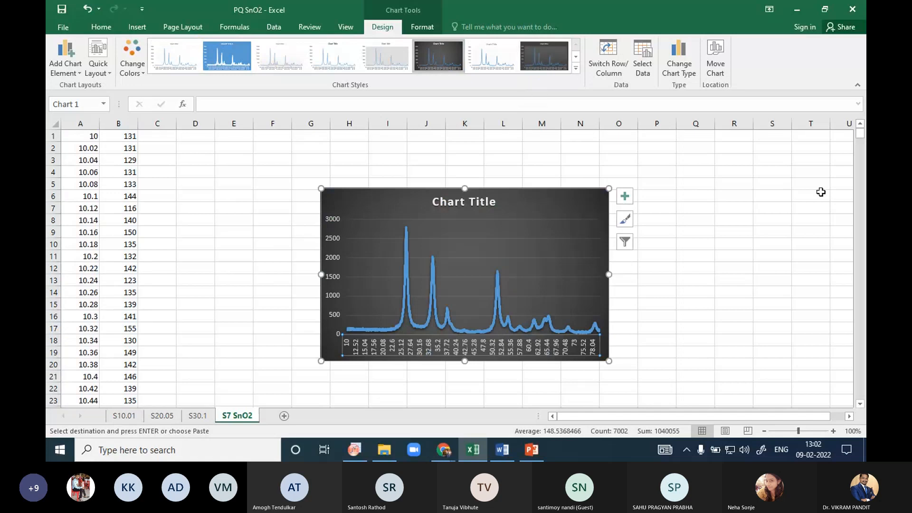
Delete the line chart's horizontal axis and gridlines, and finally remove the whole chart
key(Delete)
click(600, 263)
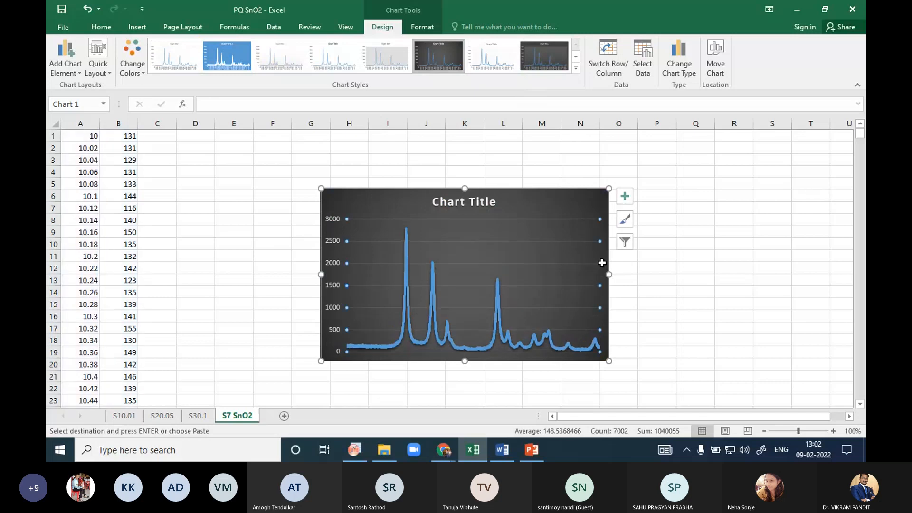
click(601, 204)
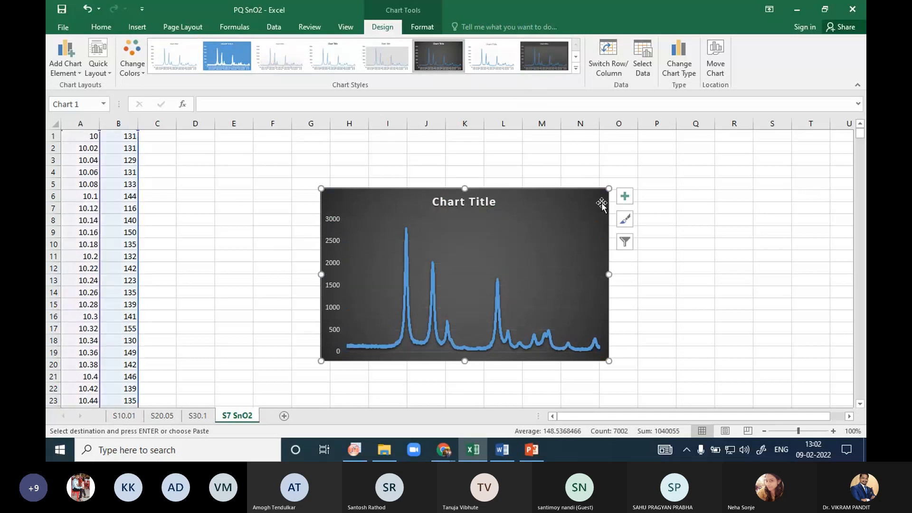
key(Delete)
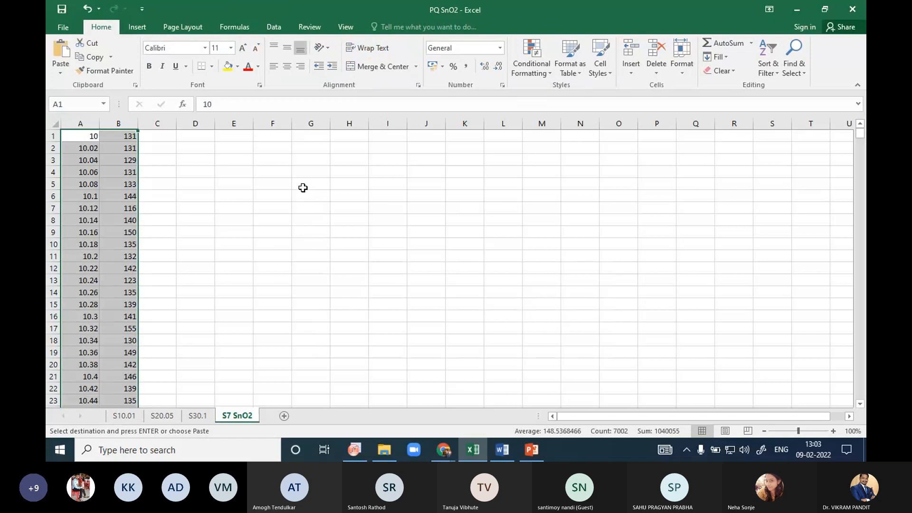
Enter the category labels A, B, C, D and E in cells F1 to F5
click(266, 137)
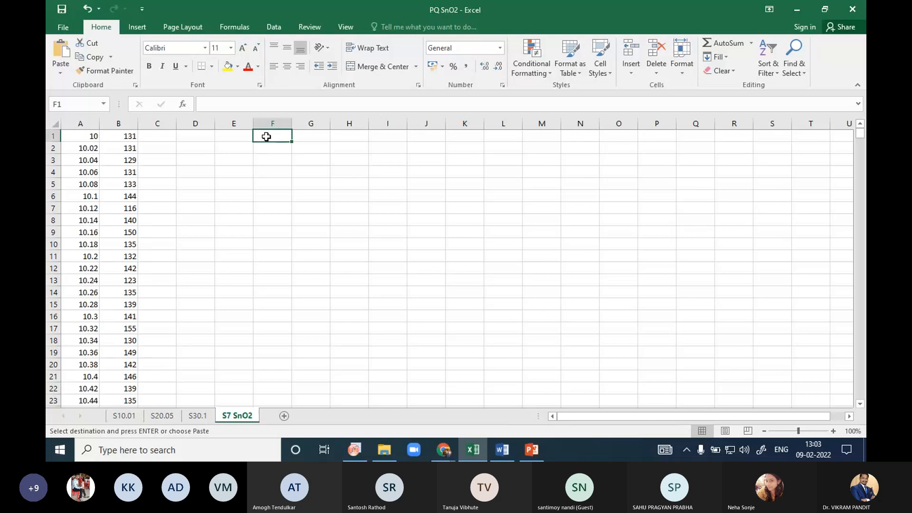
text(A)
key(Return)
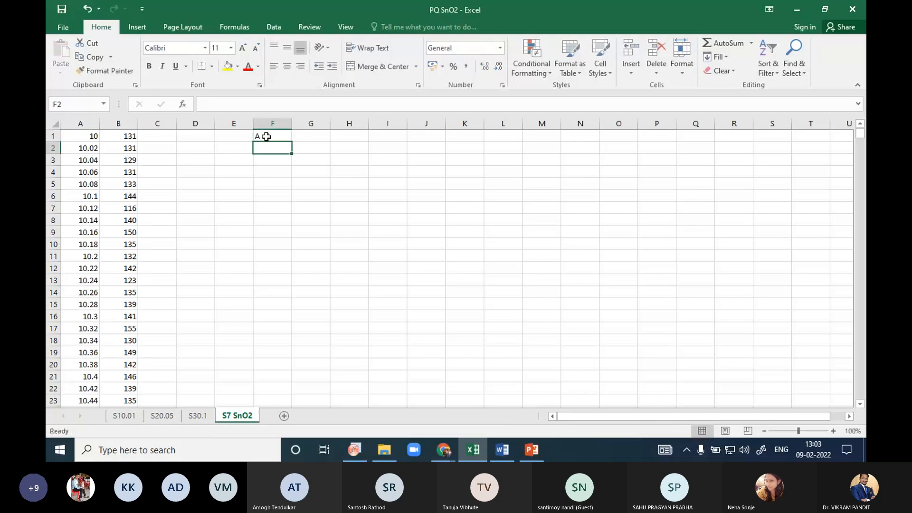
text(B)
key(Return)
text(C)
key(Return)
text(D)
key(Return)
text(E)
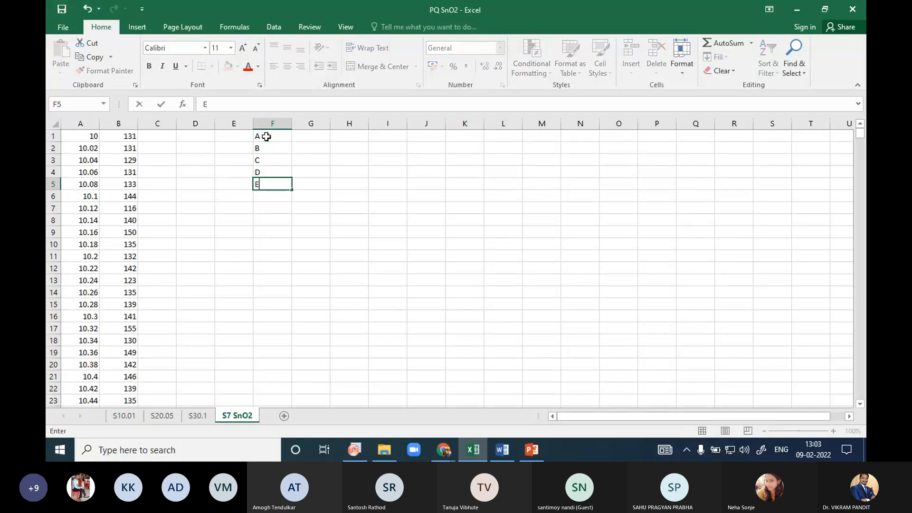
Enter the values 50, 90, 29, 45 and 68 in cells G1 to G5 beside the labels
click(315, 137)
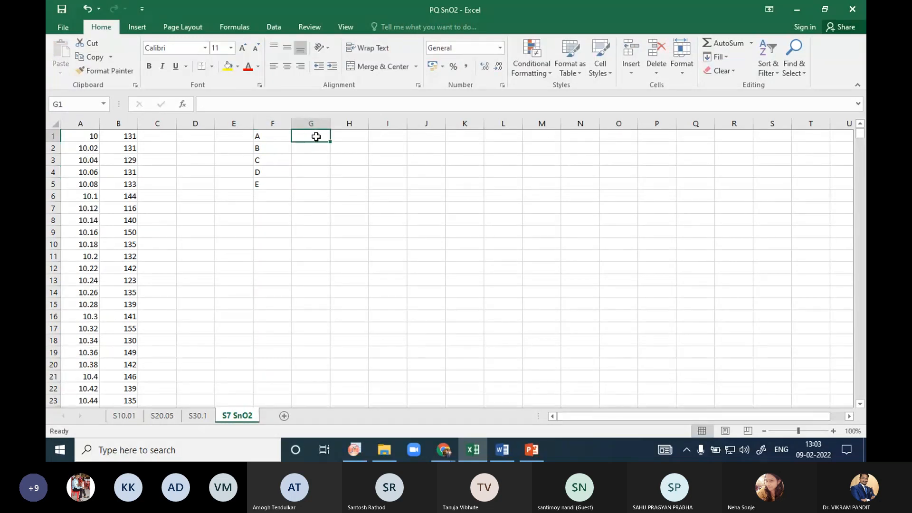
text(1)
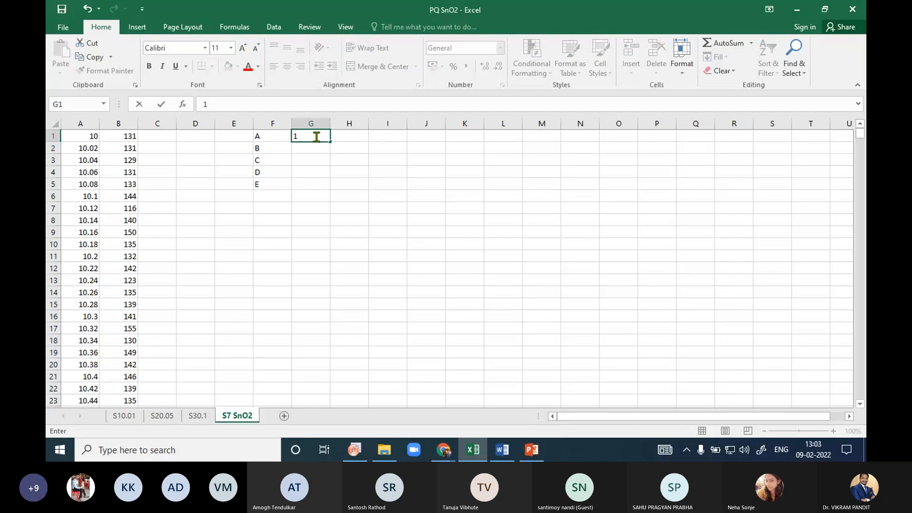
text(00)
key(BackSpace)
key(BackSpace)
key(BackSpace)
text(50)
key(Return)
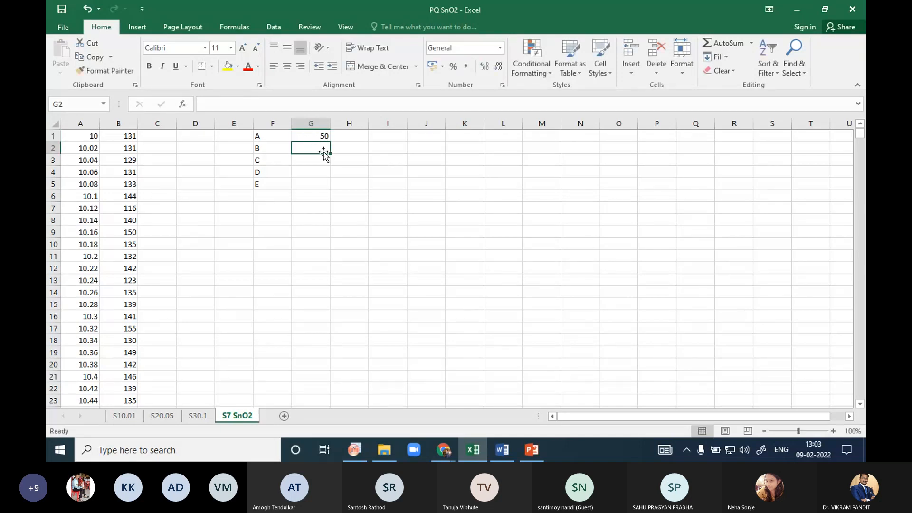
text(9)
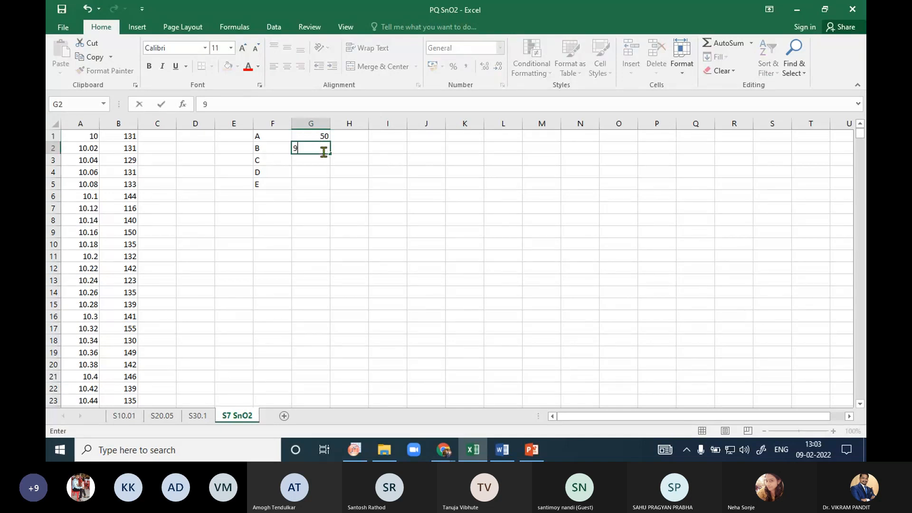
text(0)
click(314, 162)
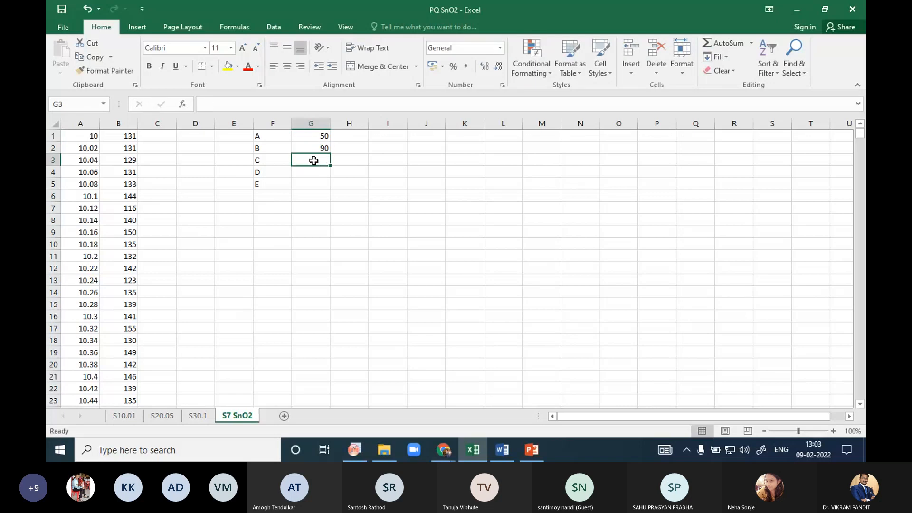
text(29)
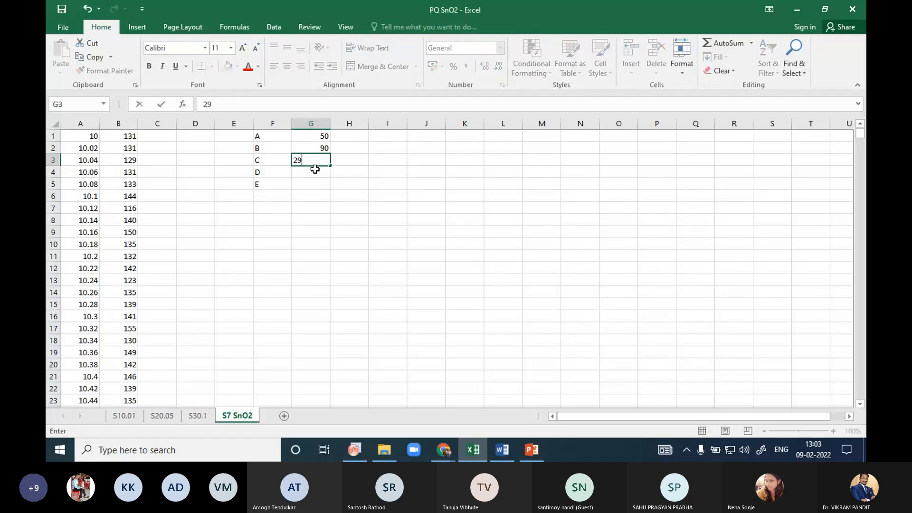
click(320, 178)
text(45)
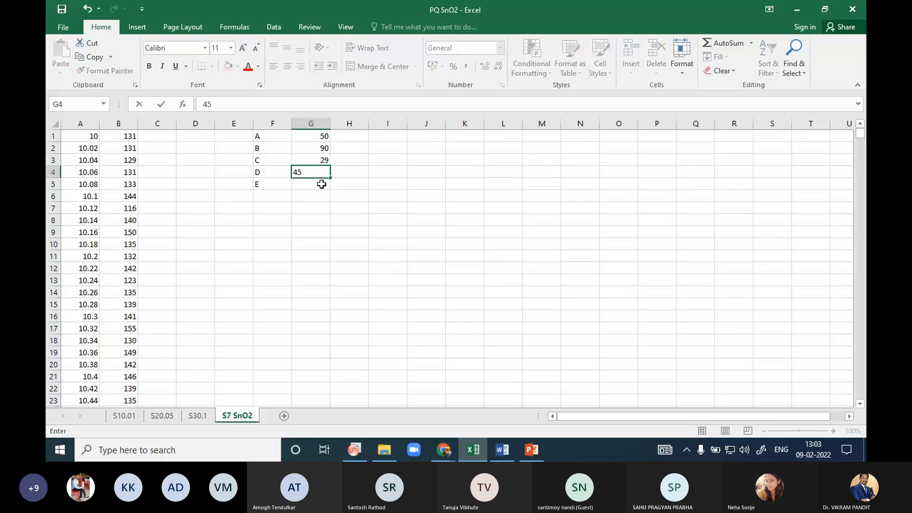
click(321, 184)
text(68)
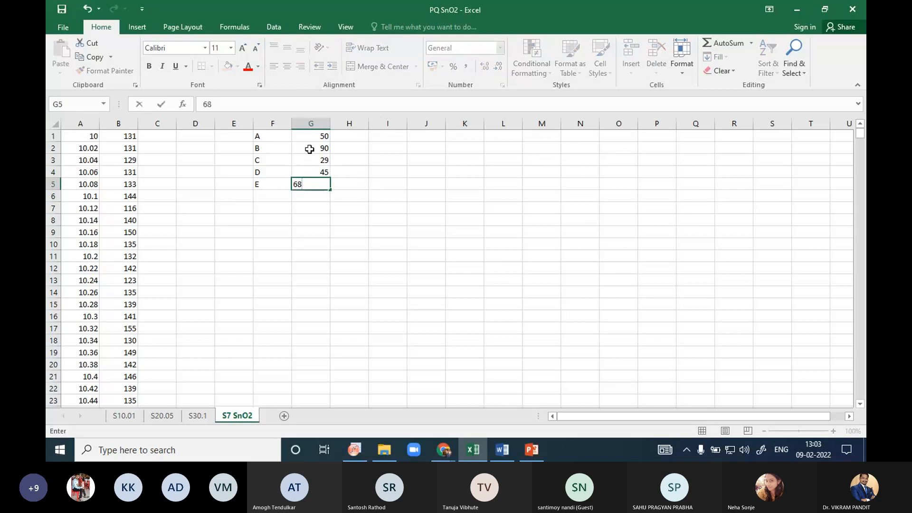
Try to insert a 3-D pie chart from the whole columns F and G
drag(273, 124, 309, 122)
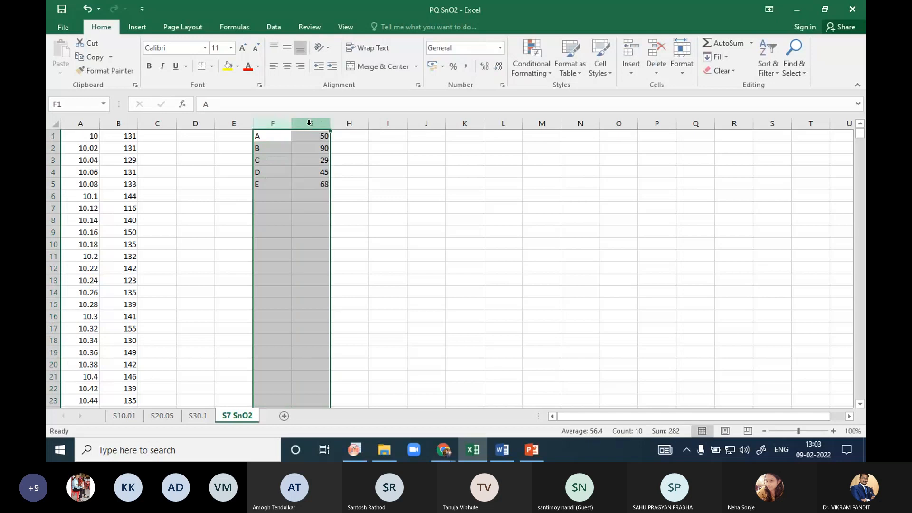
click(139, 27)
click(475, 86)
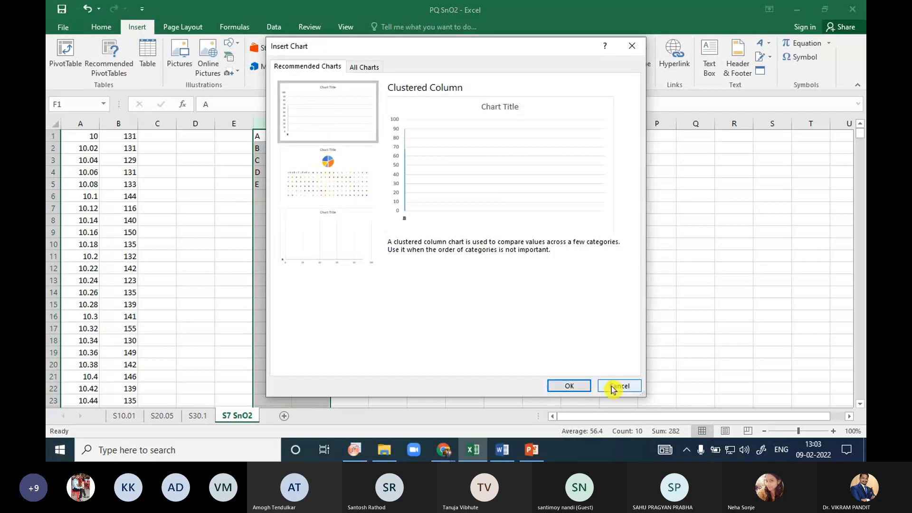
click(366, 67)
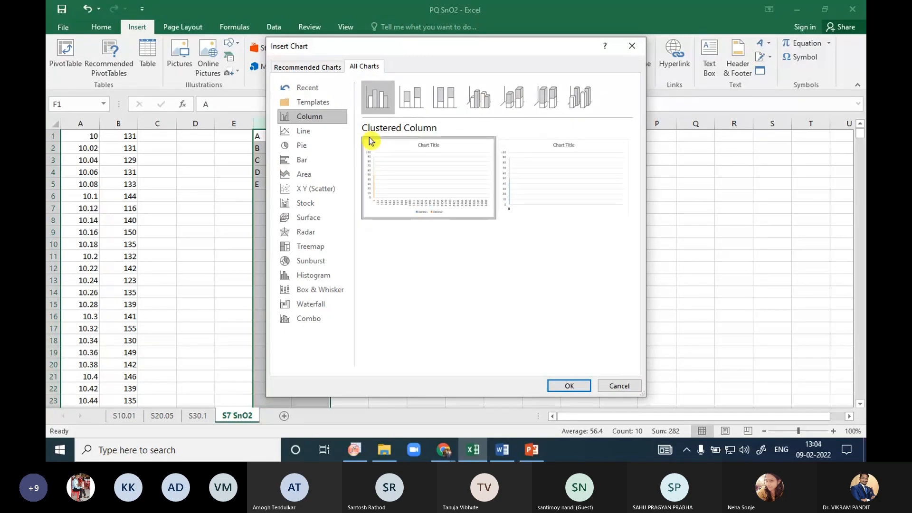
click(315, 150)
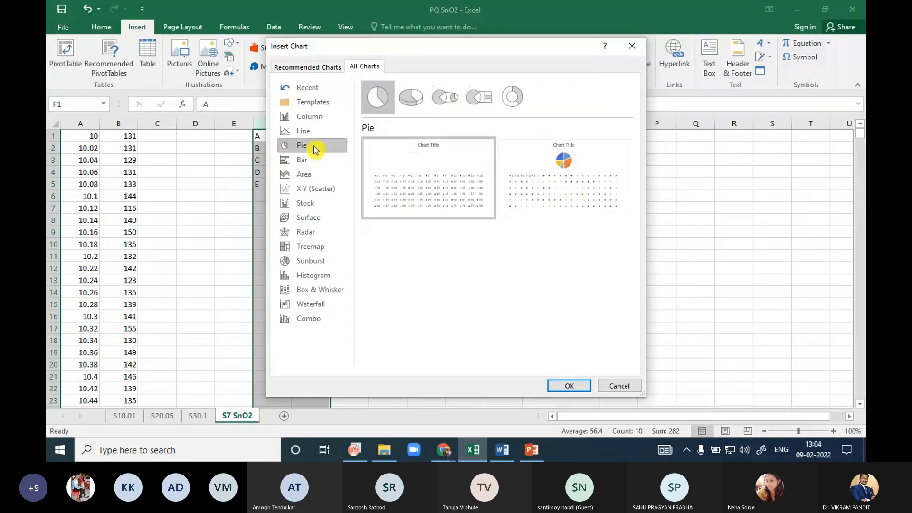
mouse_move(551, 164)
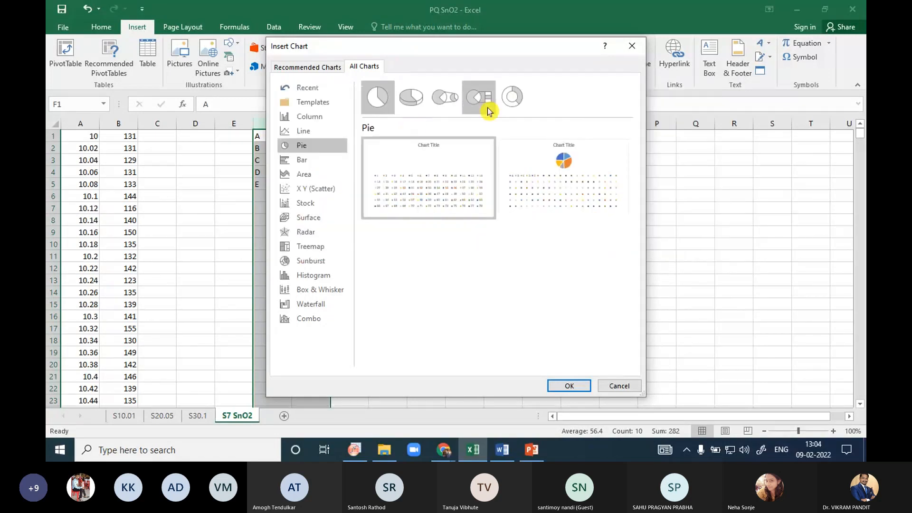
click(410, 96)
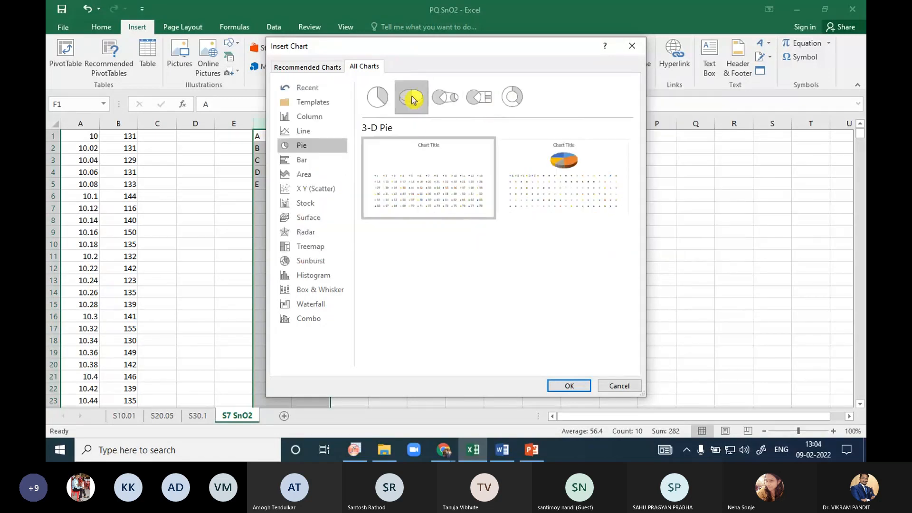
click(569, 386)
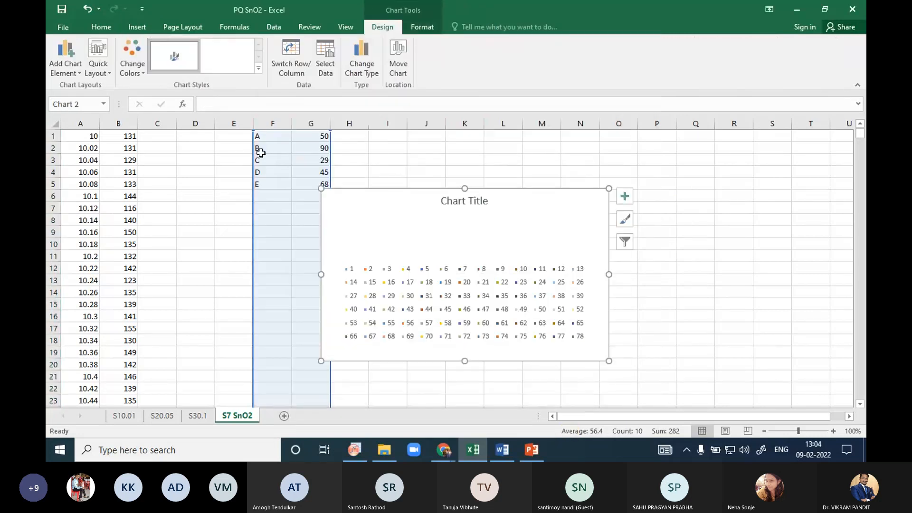
key(Escape)
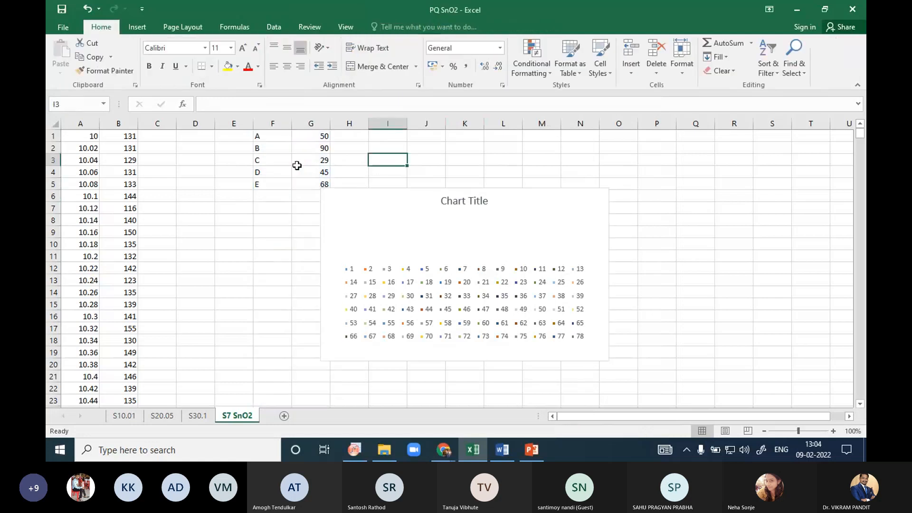
Delete the pie chart plotted from the whole columns and insert a 3-D pie chart from only the range F1:G5
drag(260, 136, 300, 179)
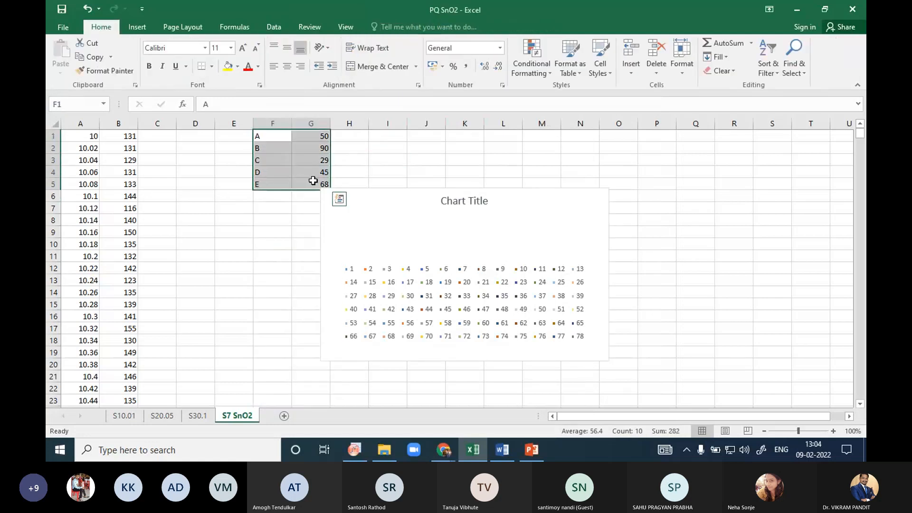
click(590, 218)
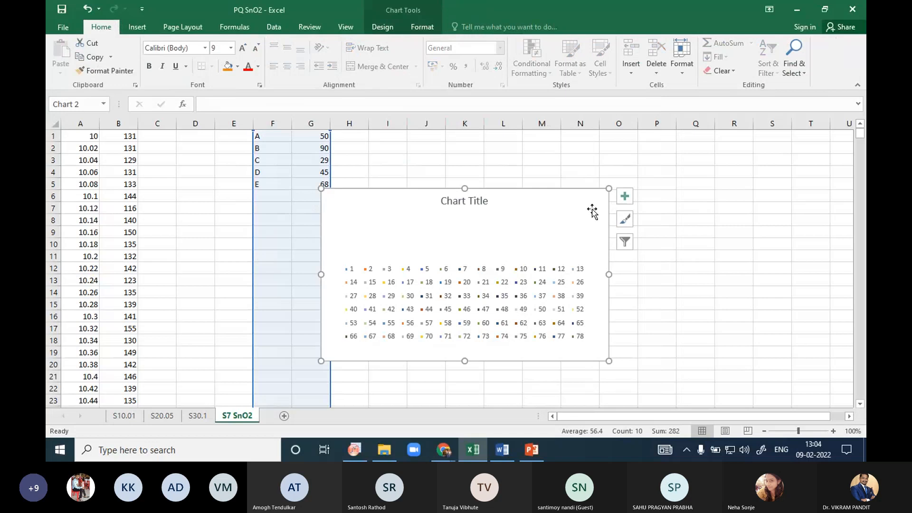
key(Delete)
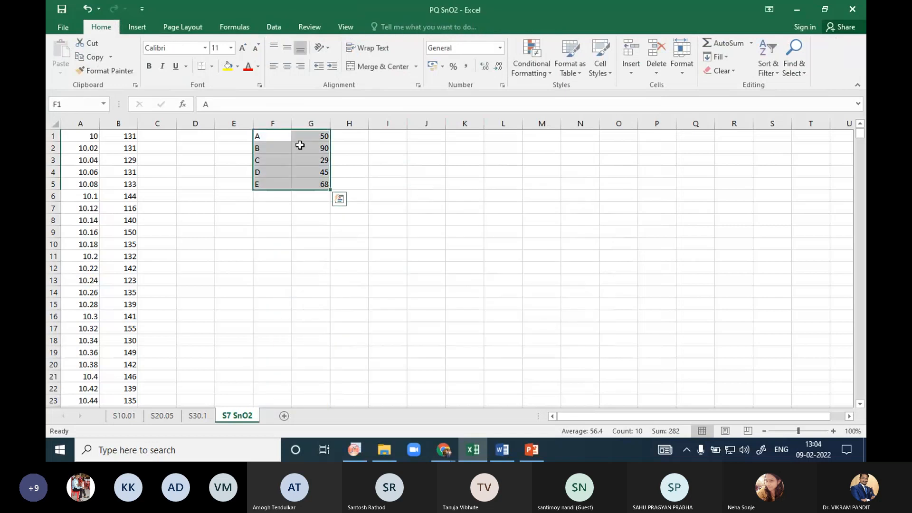
click(143, 28)
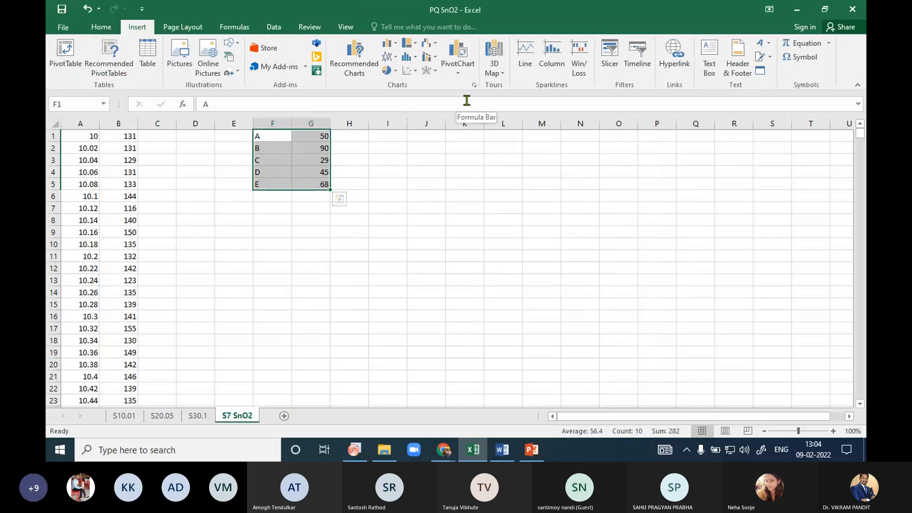
click(473, 88)
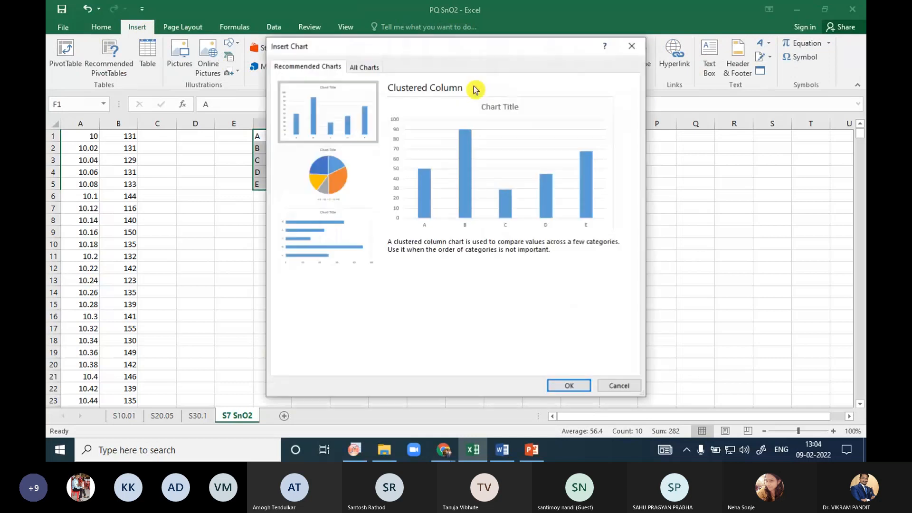
click(365, 67)
click(310, 148)
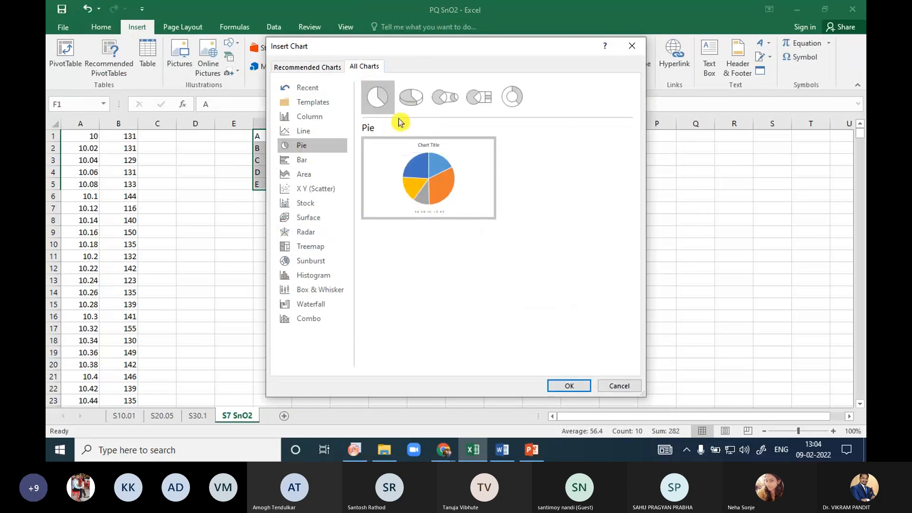
click(411, 97)
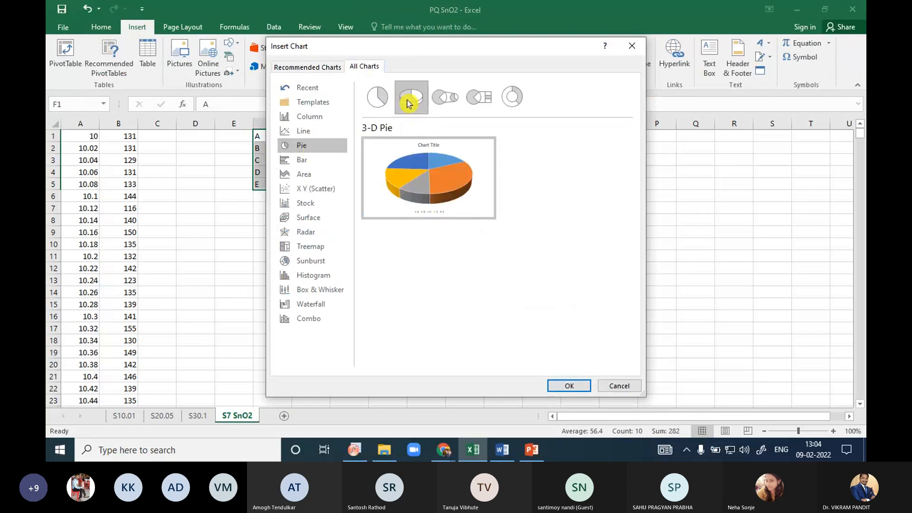
click(561, 388)
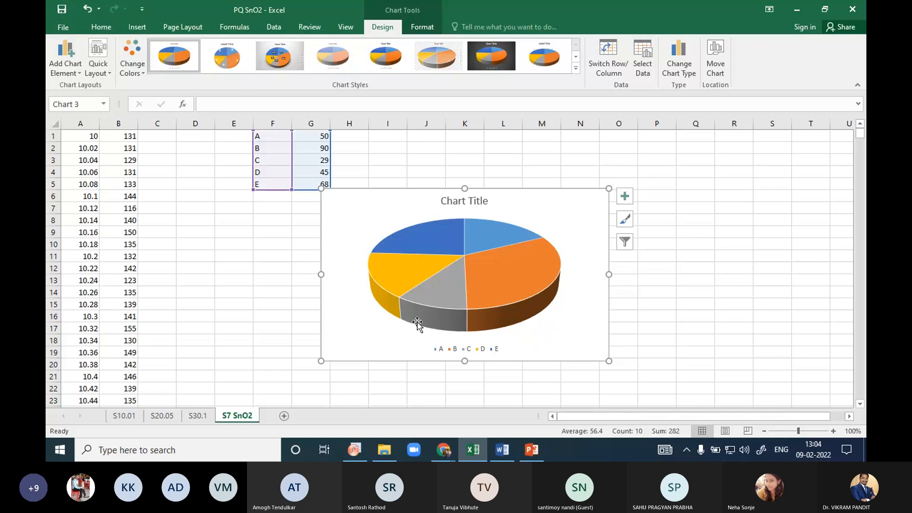
Copy the 3-D pie chart of categories A to E for use in the presentation
mouse_move(418, 324)
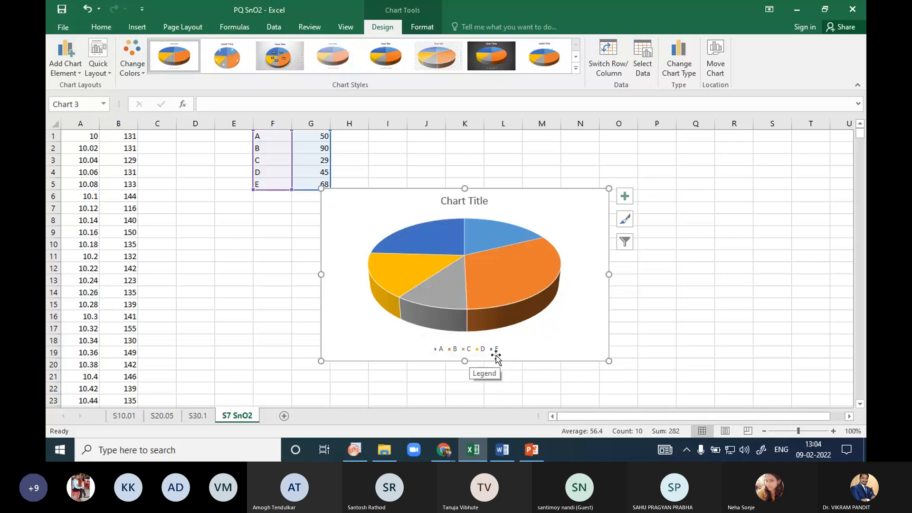
mouse_move(509, 281)
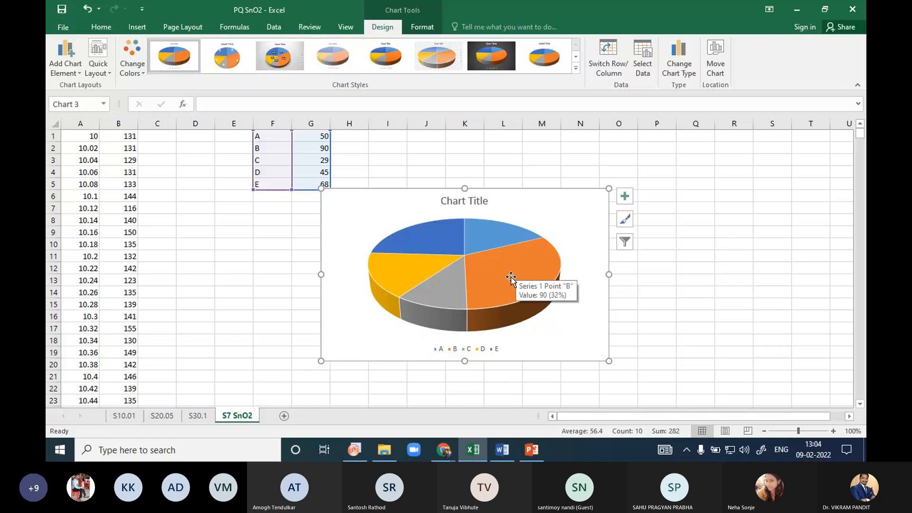
right_click(491, 262)
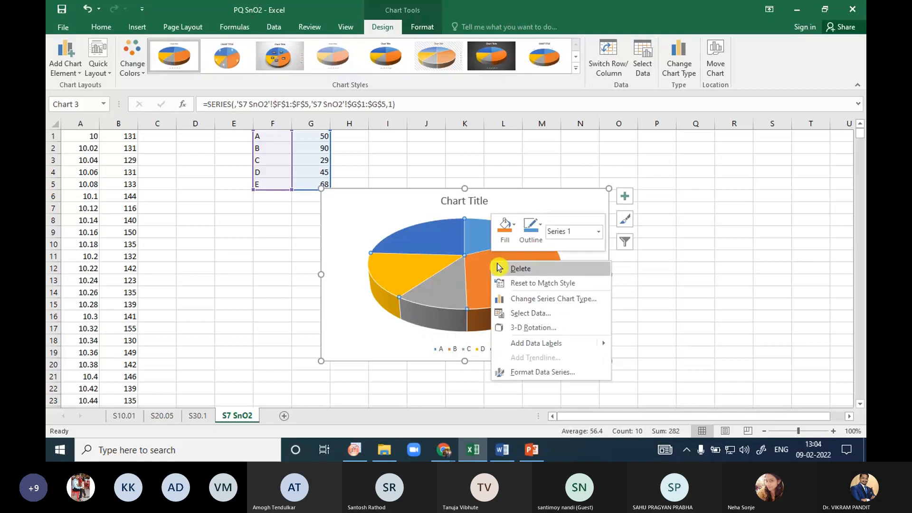
click(545, 261)
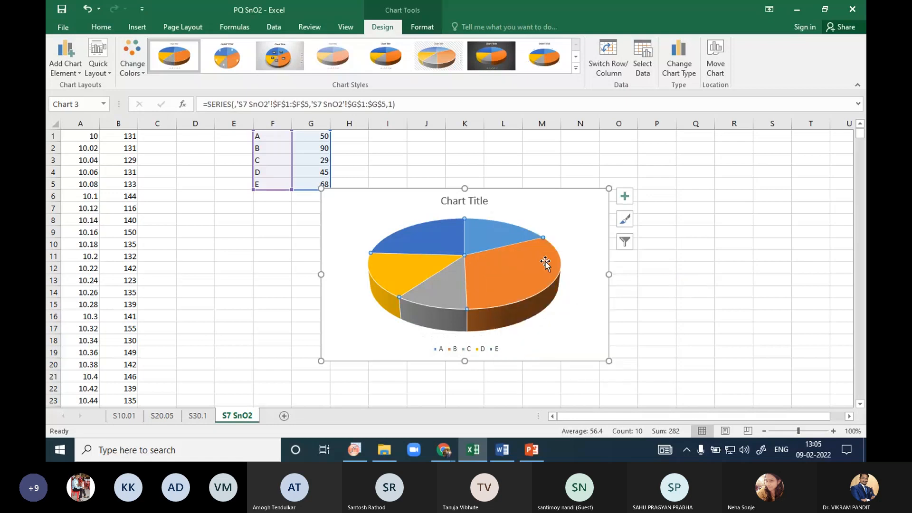
right_click(593, 257)
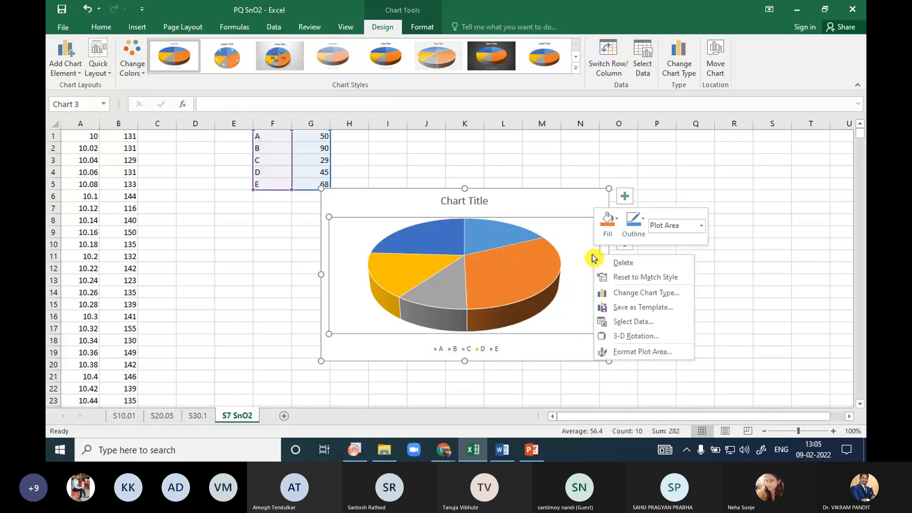
click(526, 274)
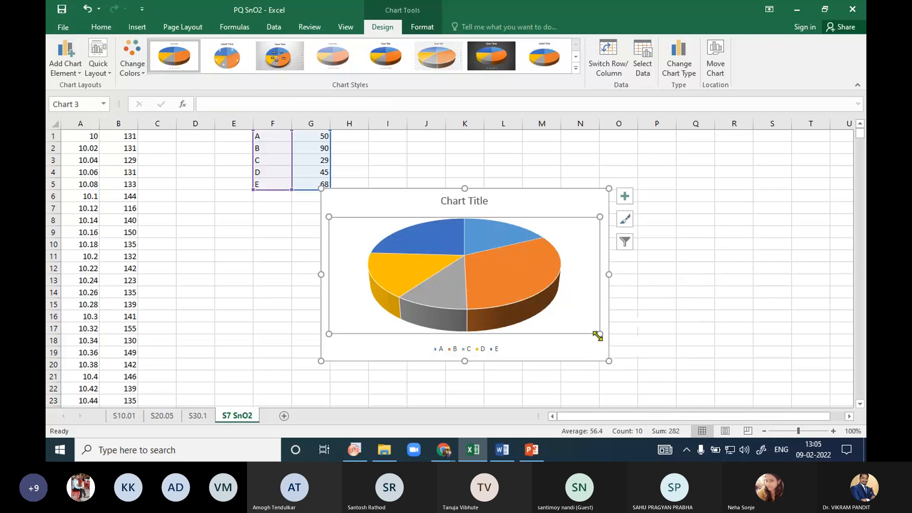
Switch to PowerPoint and add a new slide after slide 2 of Presentation1
click(531, 449)
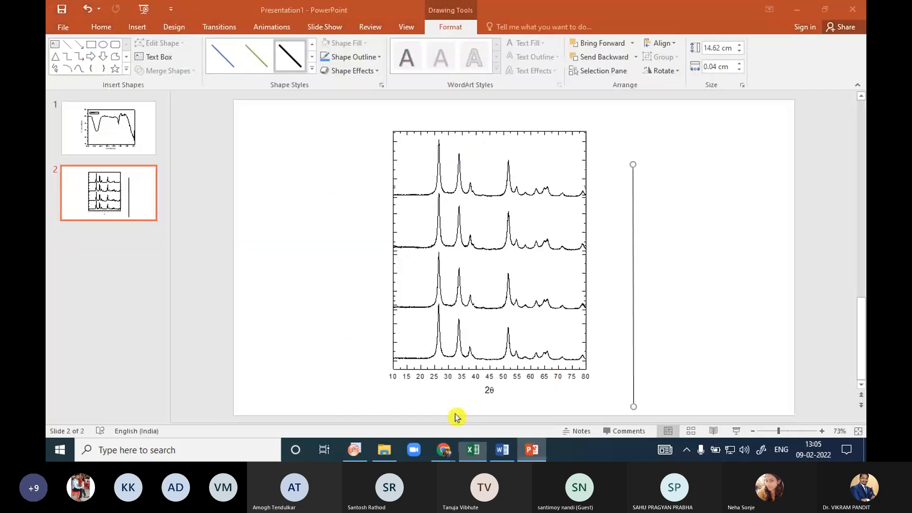
click(147, 205)
key(Return)
Delete the title and text placeholders from slide 3 and paste the copied 3-D pie chart onto it
drag(257, 108, 786, 419)
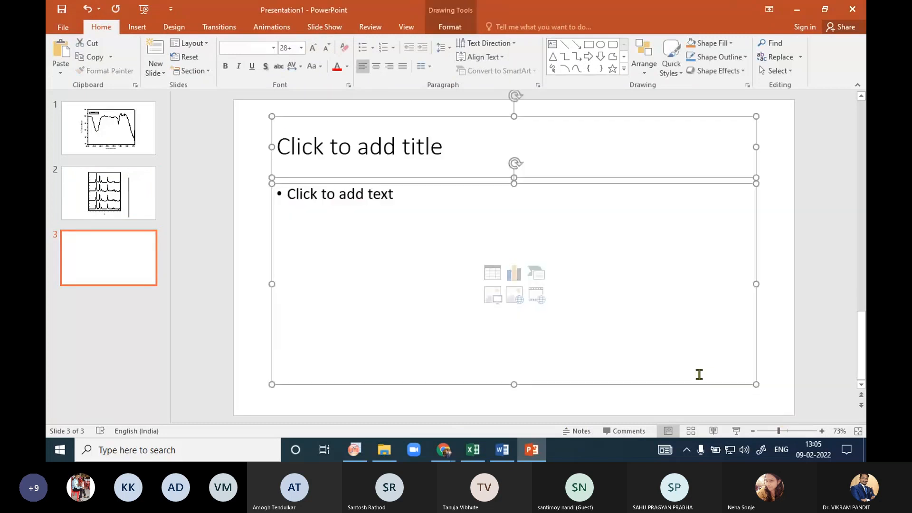
key(Delete)
key(ctrl+v)
click(711, 256)
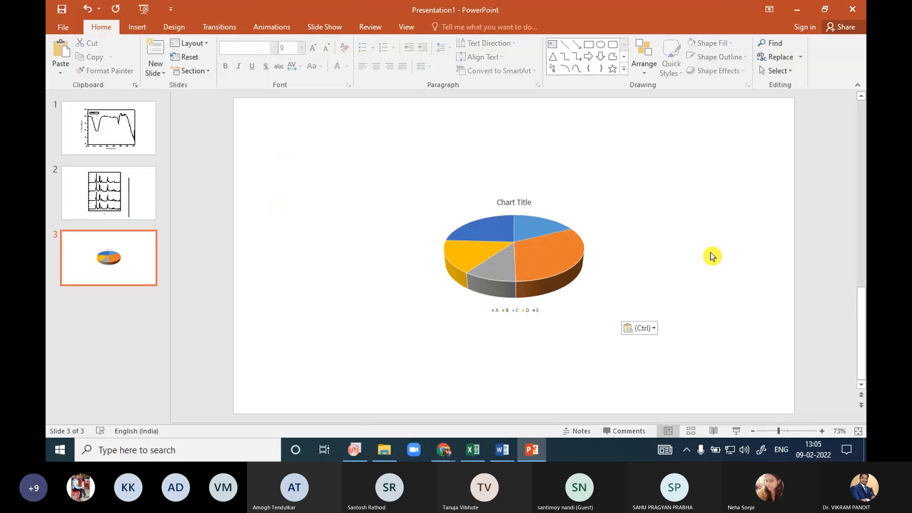